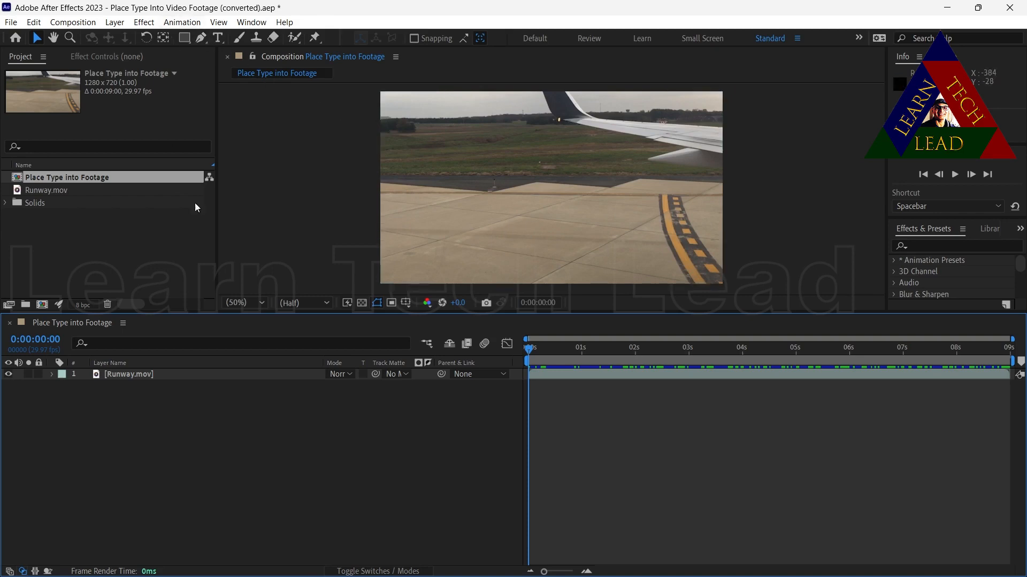
# Run Track Camera on the Runway.mov layer to analyse the footage for 3D track points
pyautogui.click(112, 376)
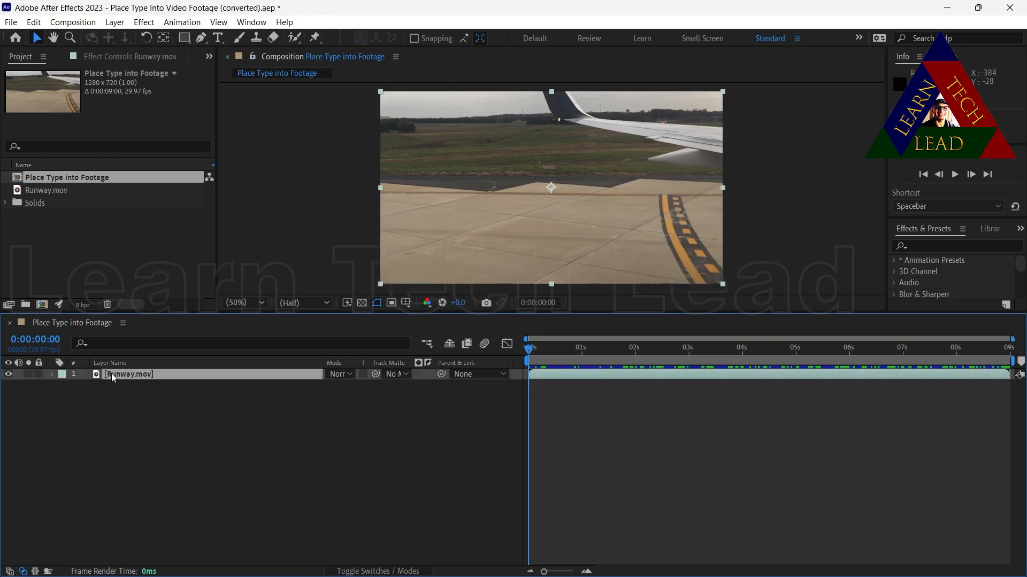
pyautogui.click(179, 24)
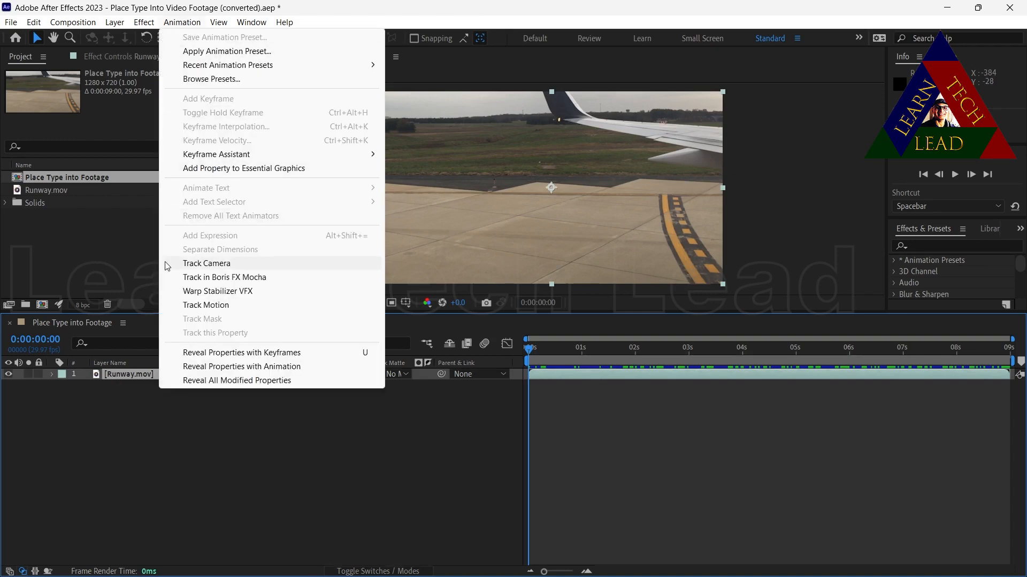
pyautogui.click(216, 267)
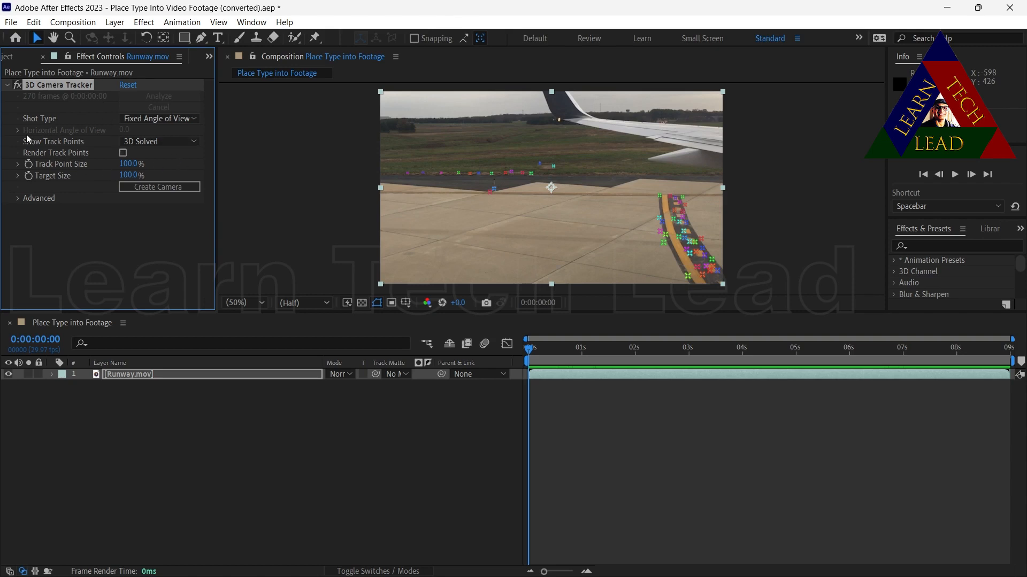
# Set the 3D Camera Tracker's shot type to Specify Angle of View with a horizontal angle of 70
pyautogui.click(194, 120)
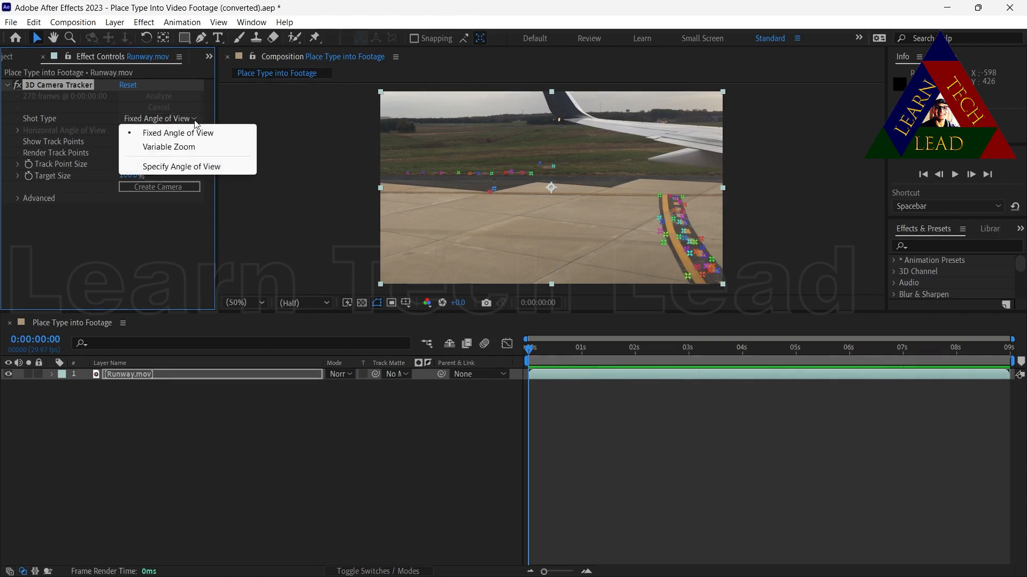
pyautogui.click(182, 167)
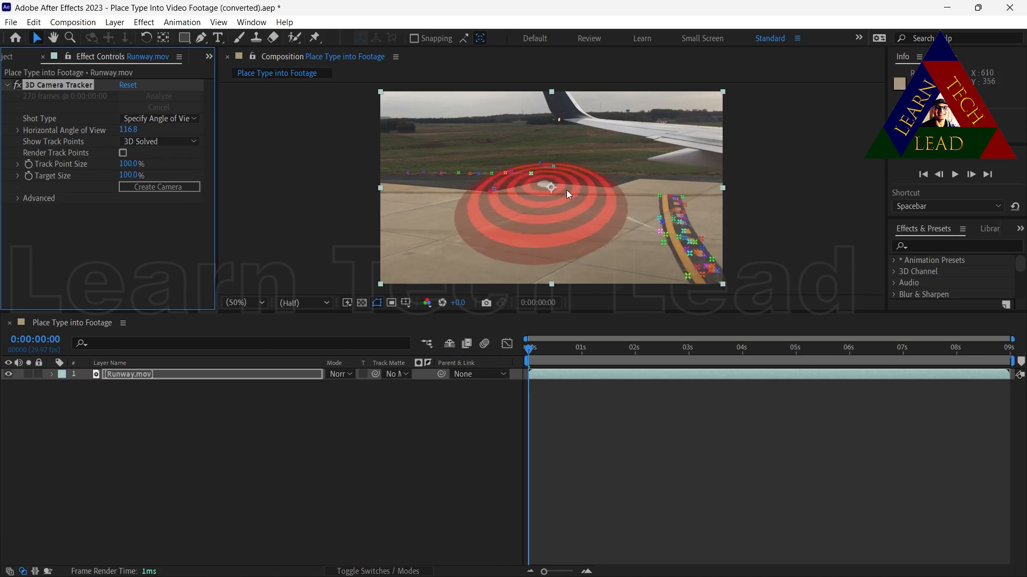
pyautogui.click(137, 130)
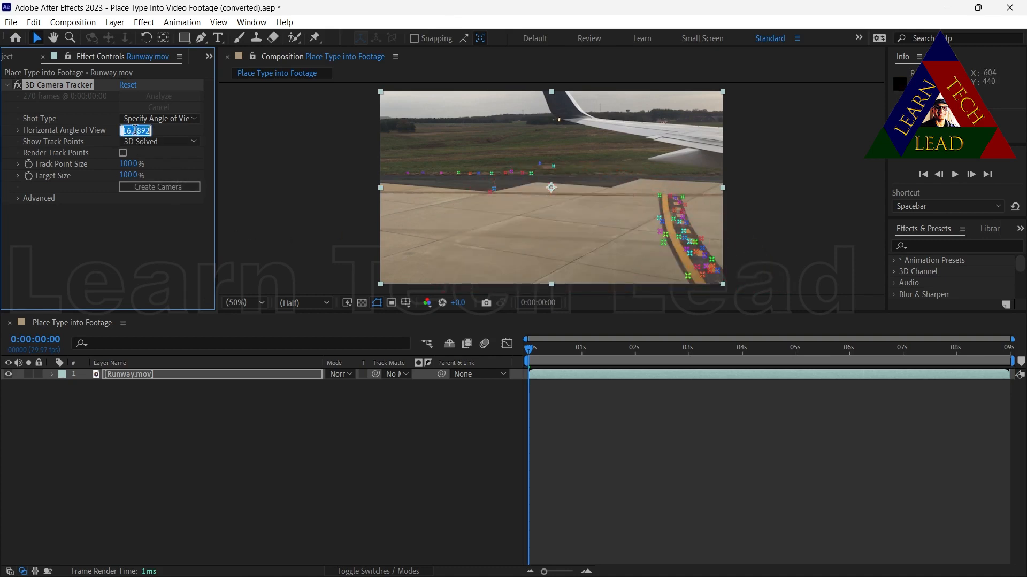
pyautogui.write('7')
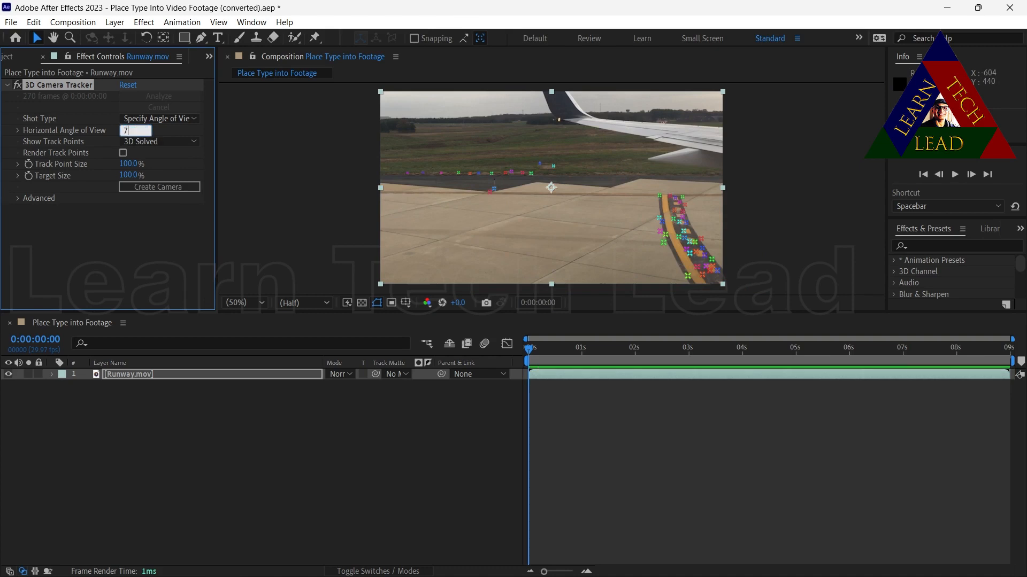
pyautogui.write('0')
pyautogui.press('Return')
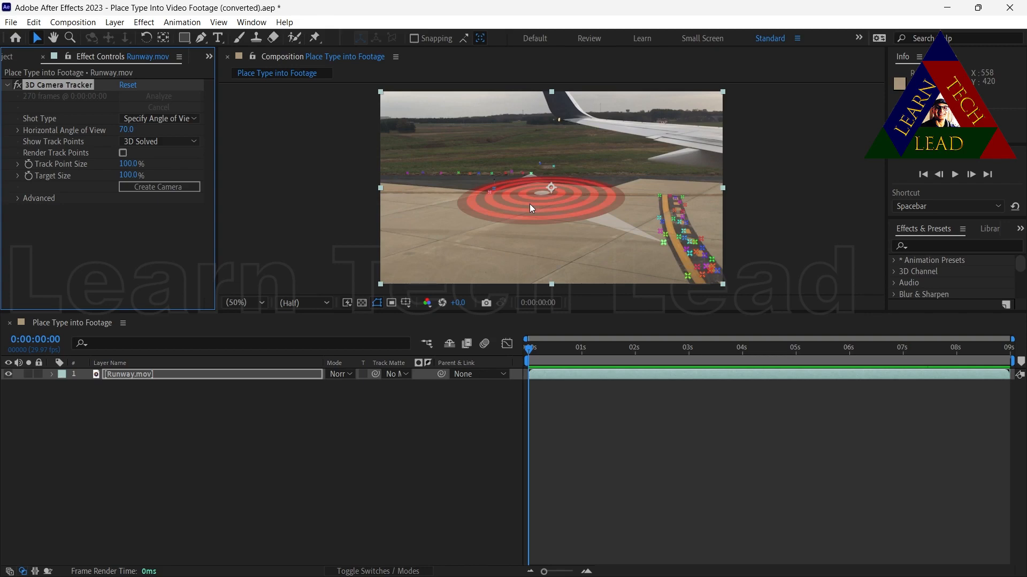
# Select track points across the tarmac, move the target onto the open concrete, and set it as ground plane and origin
pyautogui.click(529, 204)
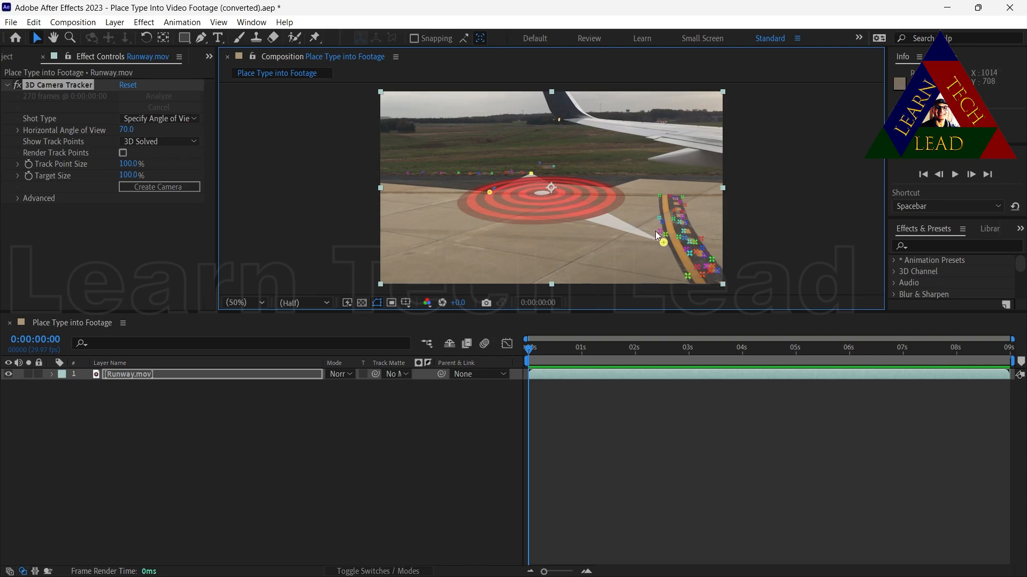
pyautogui.click(660, 195)
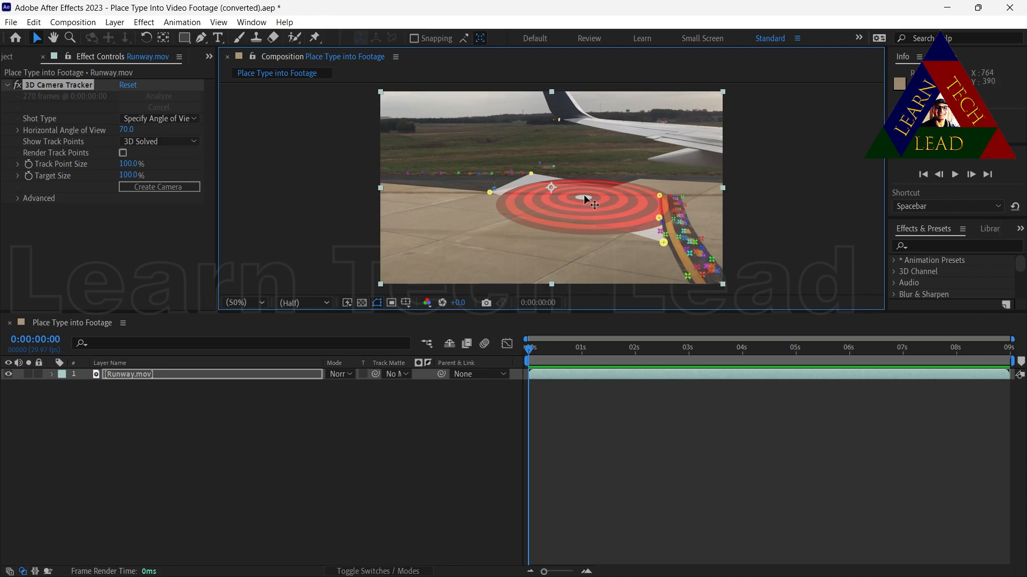
pyautogui.moveTo(584, 197); pyautogui.dragTo(576, 220)
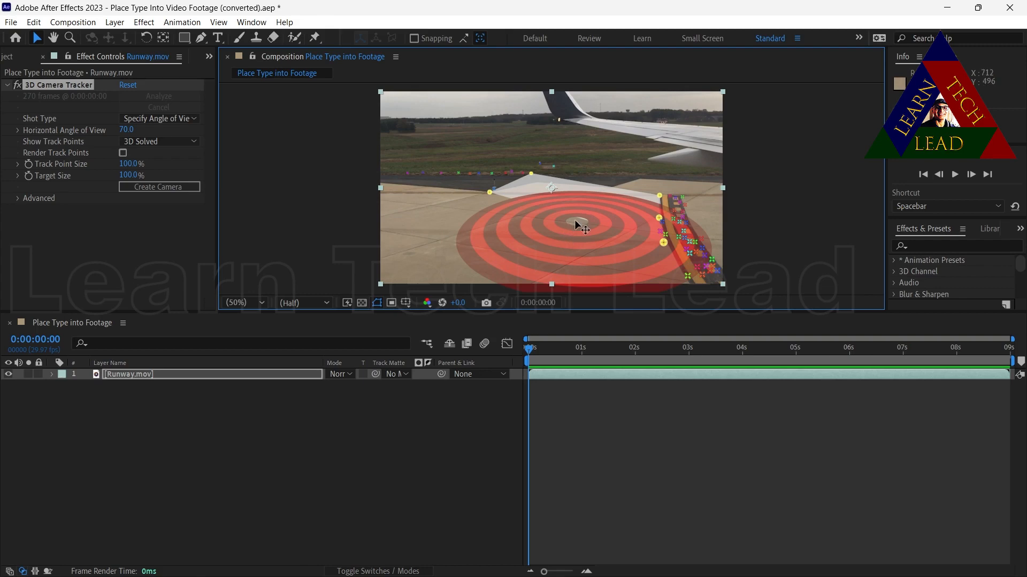
pyautogui.rightClick(576, 225)
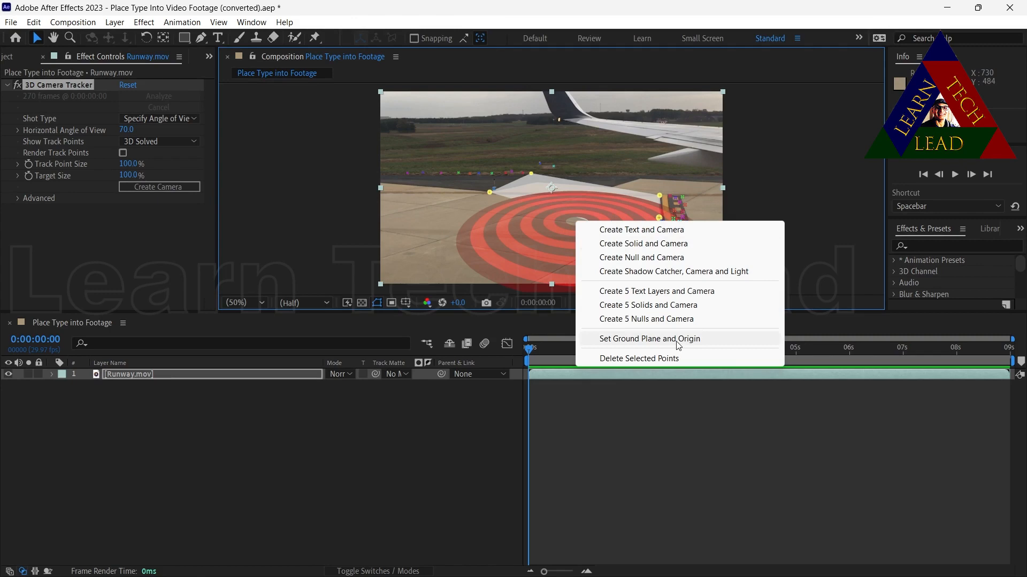
pyautogui.click(654, 340)
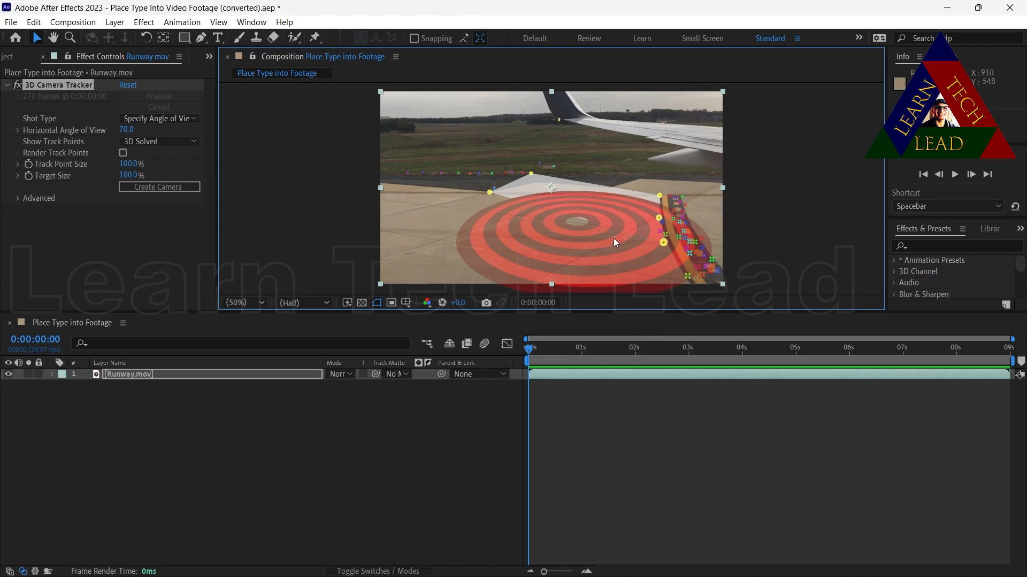
# Create a text layer and camera at the target on the tarmac and change the text to 05
pyautogui.rightClick(582, 221)
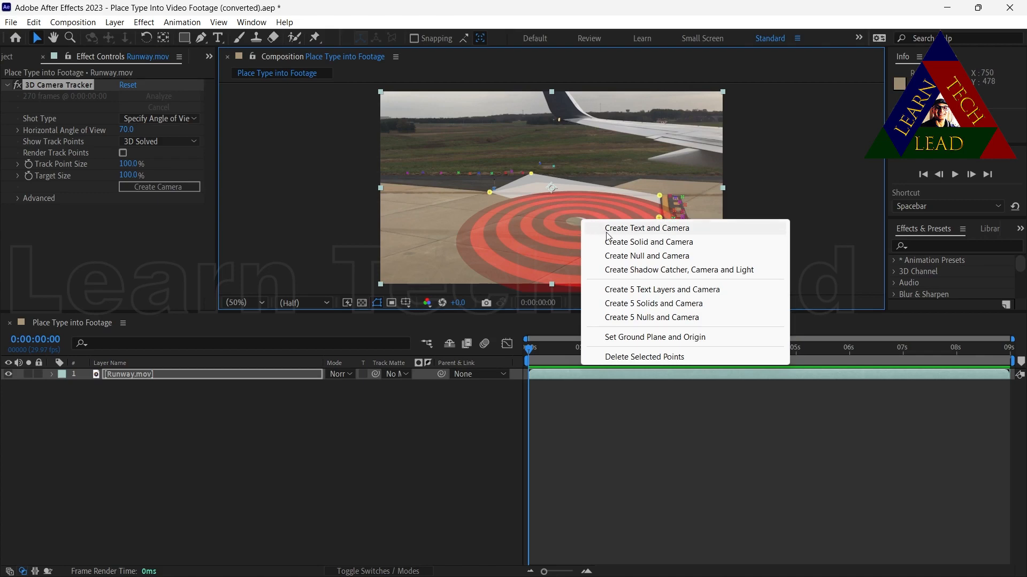
pyautogui.click(663, 234)
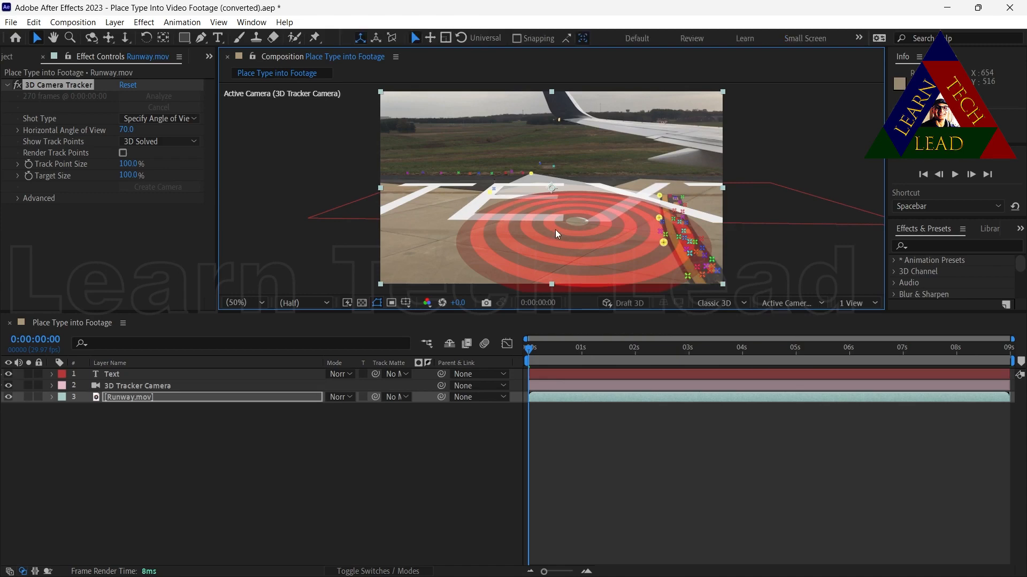
pyautogui.press('6')
pyautogui.click(108, 375)
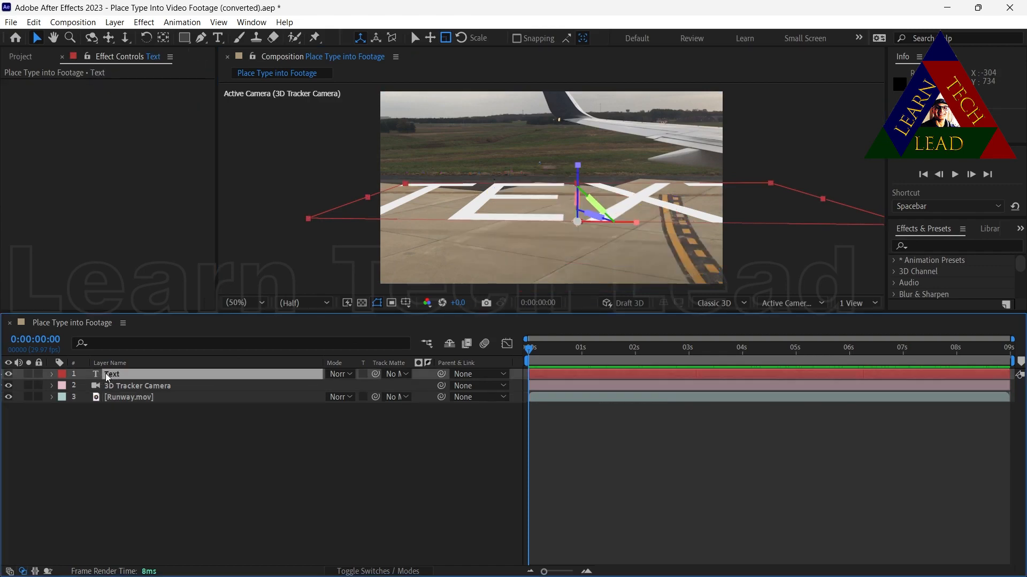
pyautogui.doubleClick(108, 373)
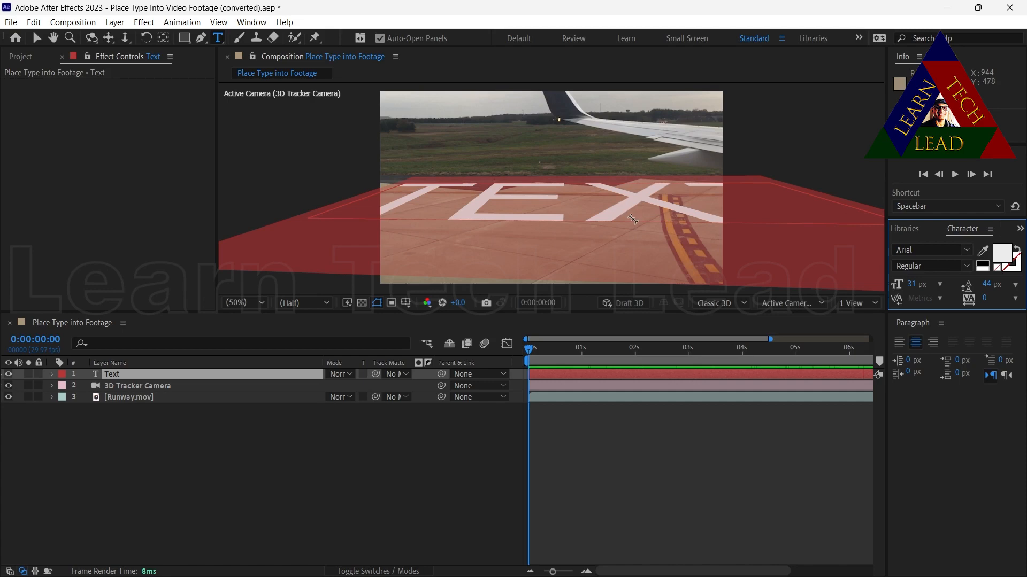
pyautogui.write('05')
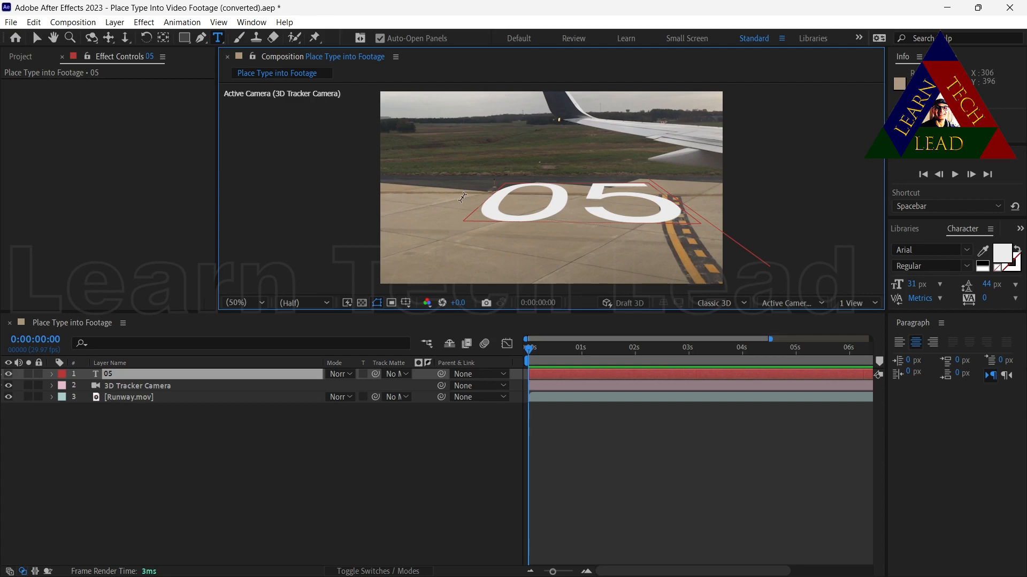
# Try Arial Black, Blackoak Std and Arial Narrow as the font for the 05 text
pyautogui.click(965, 250)
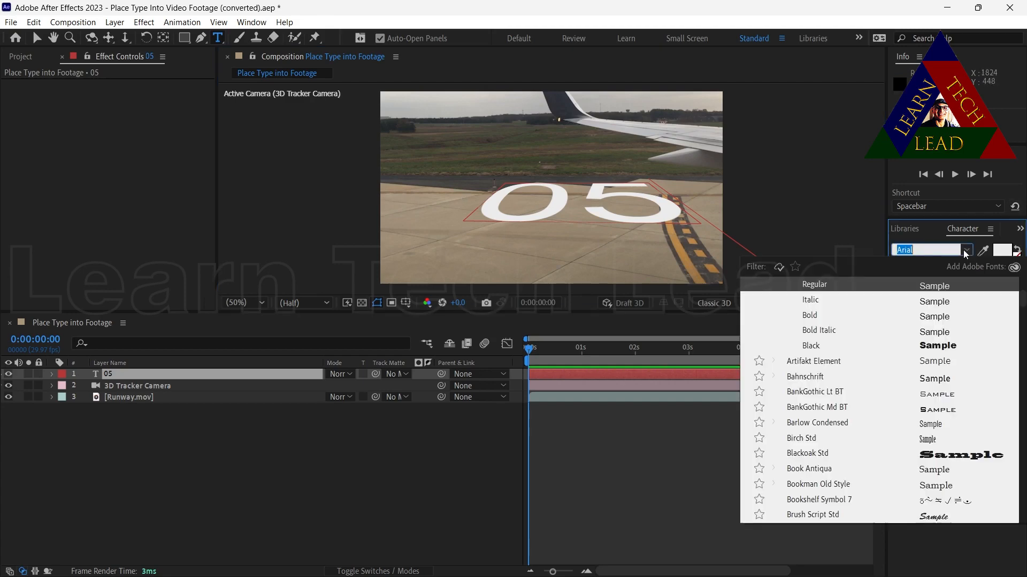
pyautogui.click(933, 346)
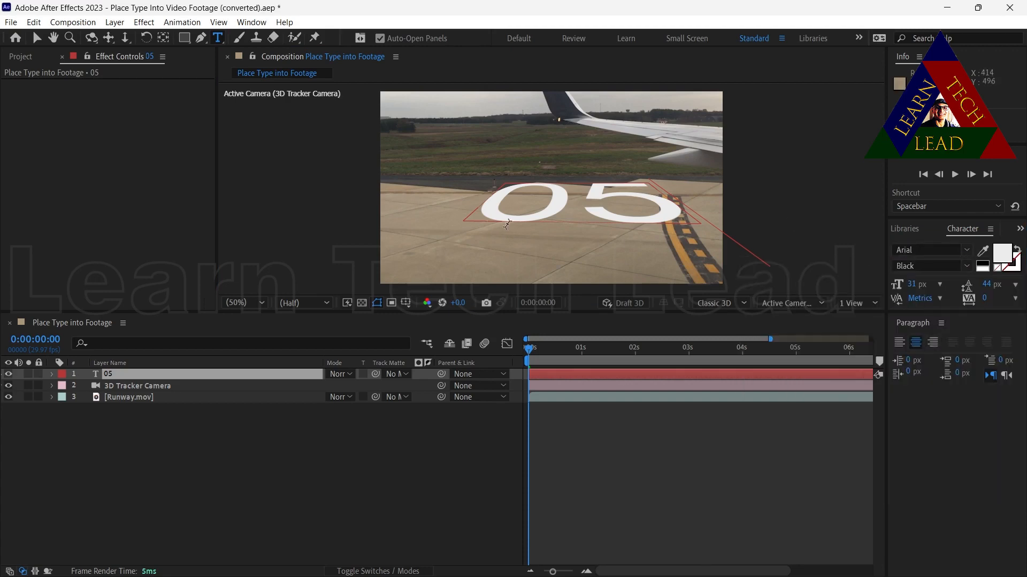
pyautogui.click(969, 251)
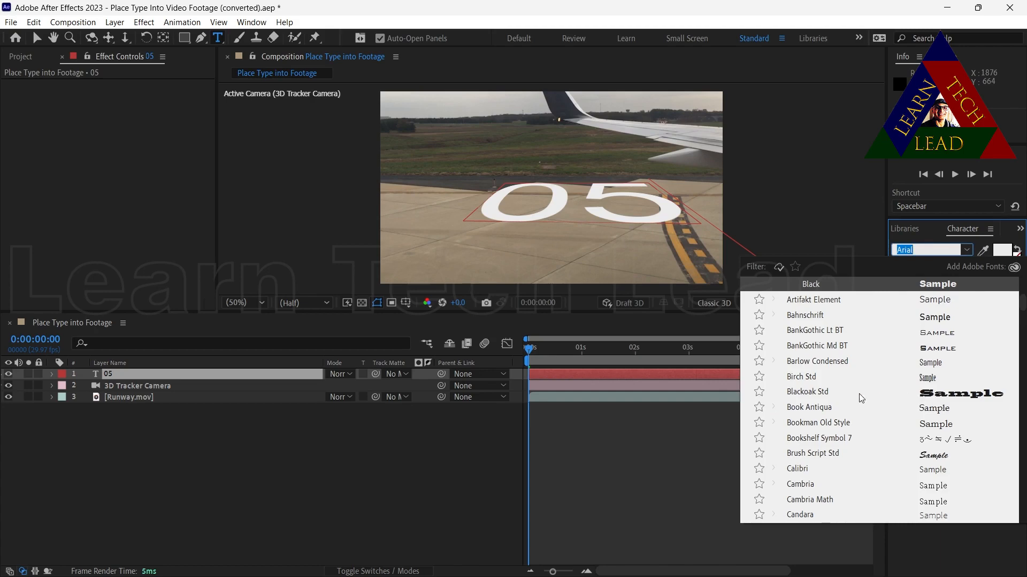
pyautogui.click(803, 393)
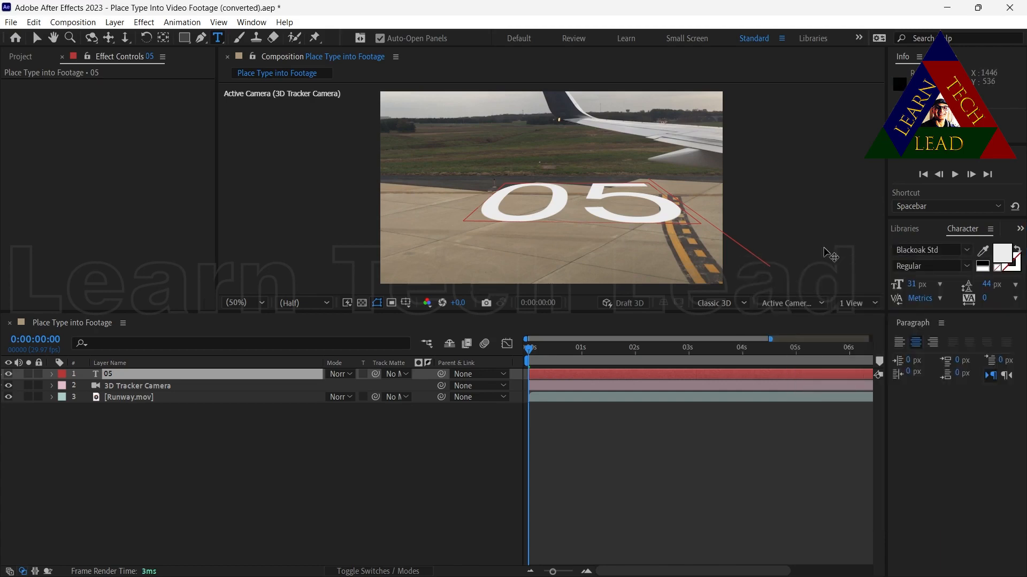
pyautogui.click(967, 250)
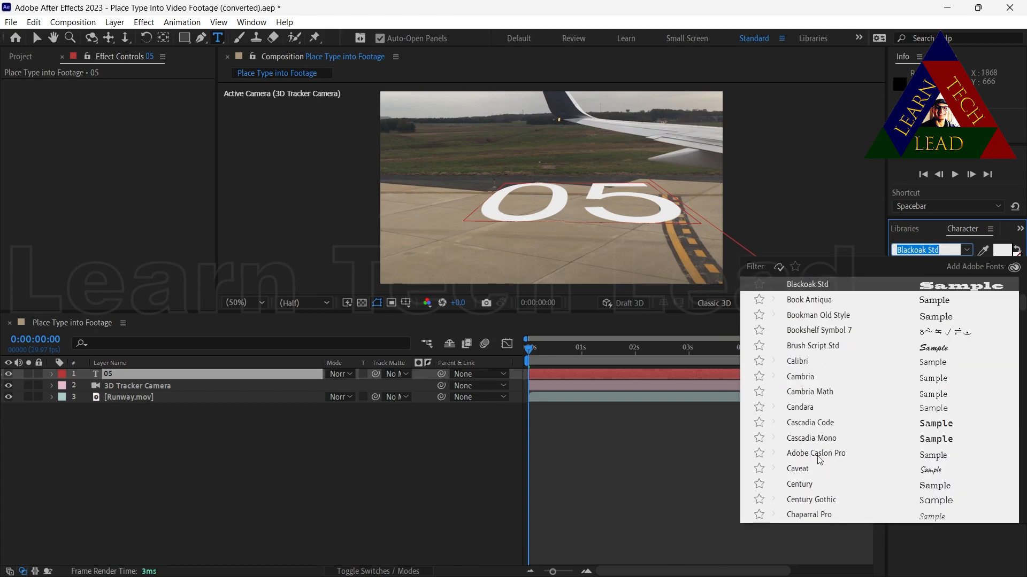
pyautogui.scroll(2, 826, 425)
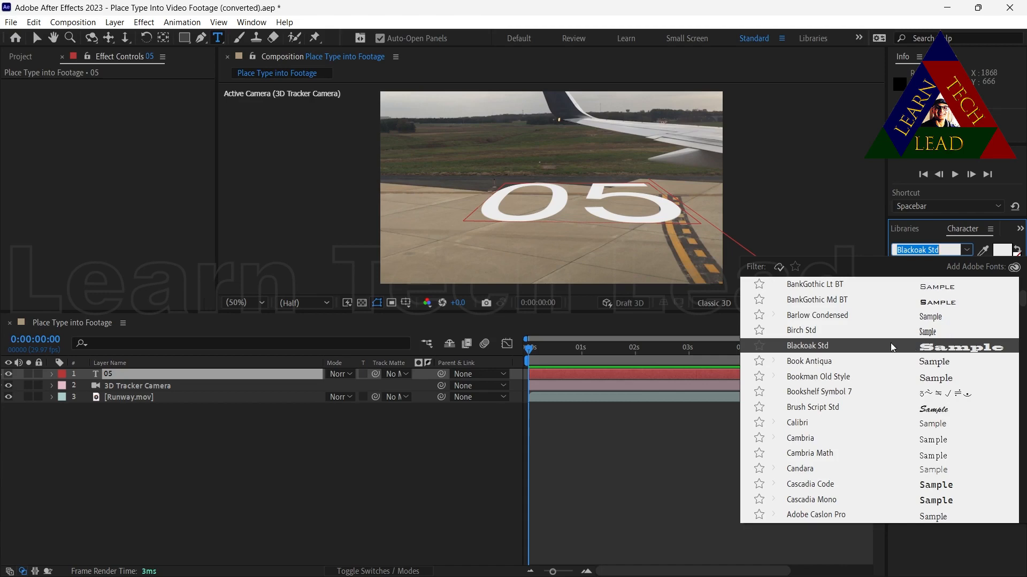
pyautogui.scroll(3, 880, 327)
pyautogui.scroll(-1, 798, 313)
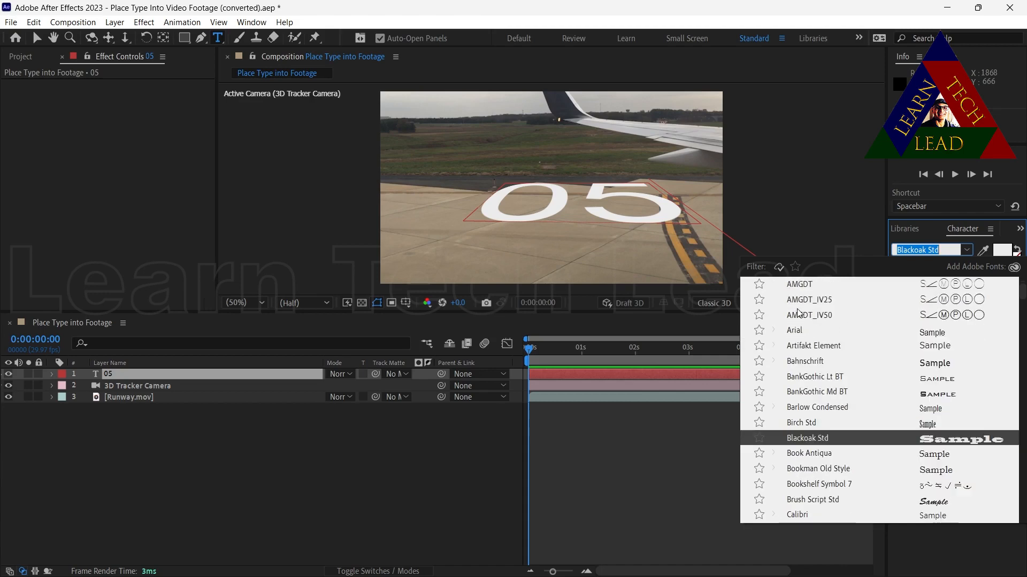
pyautogui.click(794, 331)
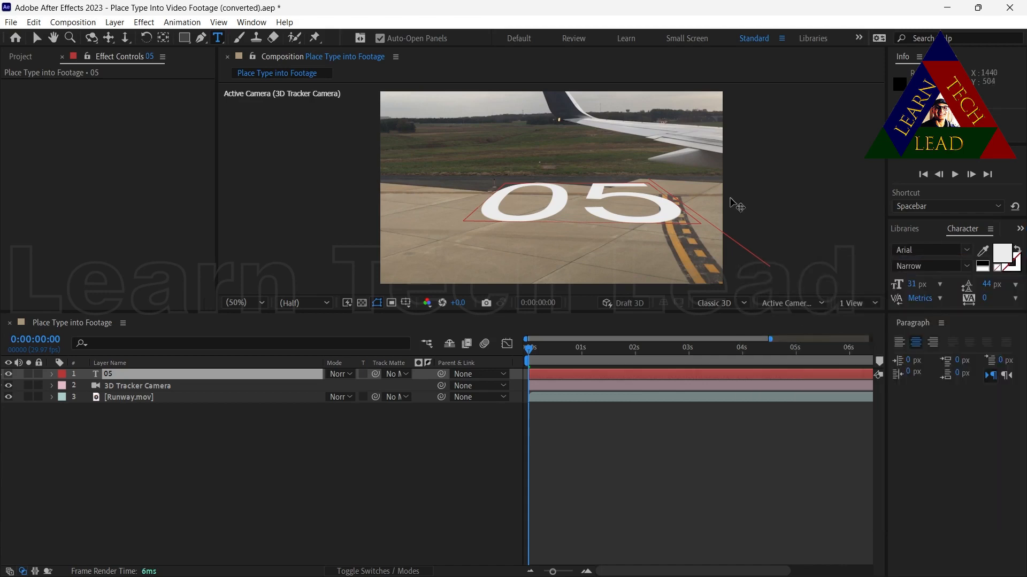
# Set the 05 characters to Arial Bold and finish editing the text
pyautogui.moveTo(489, 206); pyautogui.dragTo(687, 209)
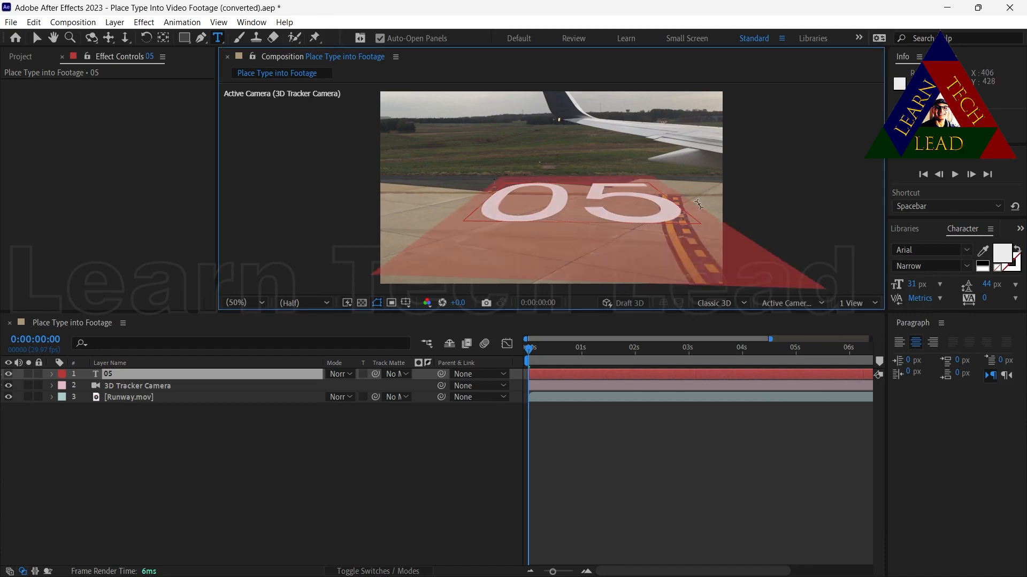
pyautogui.click(967, 251)
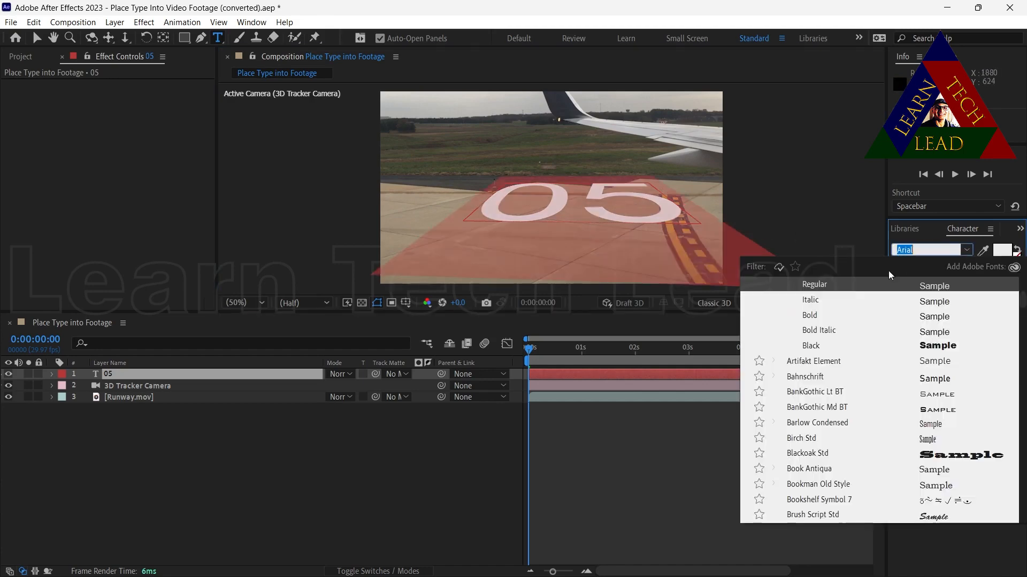
pyautogui.click(810, 318)
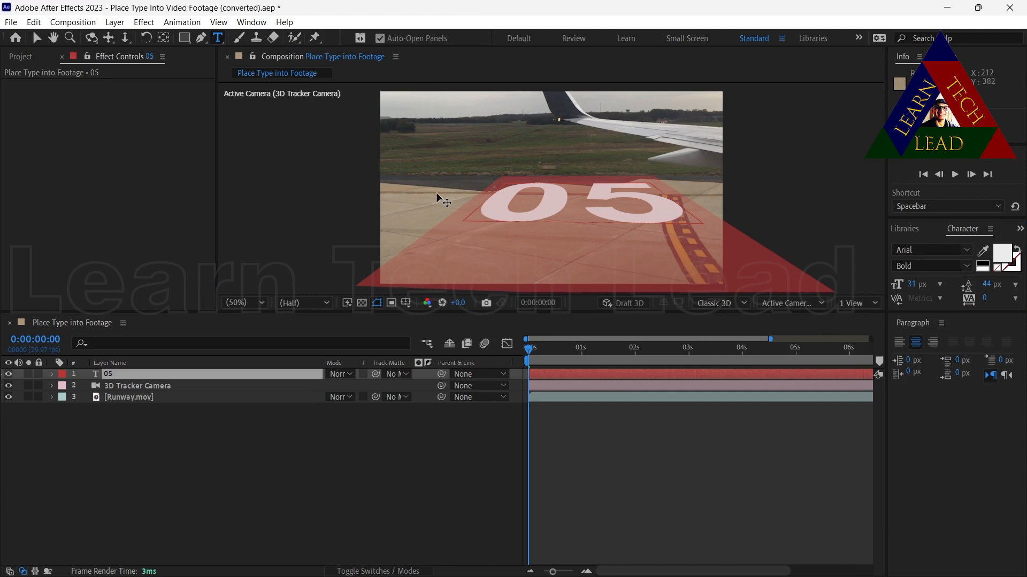
pyautogui.click(36, 37)
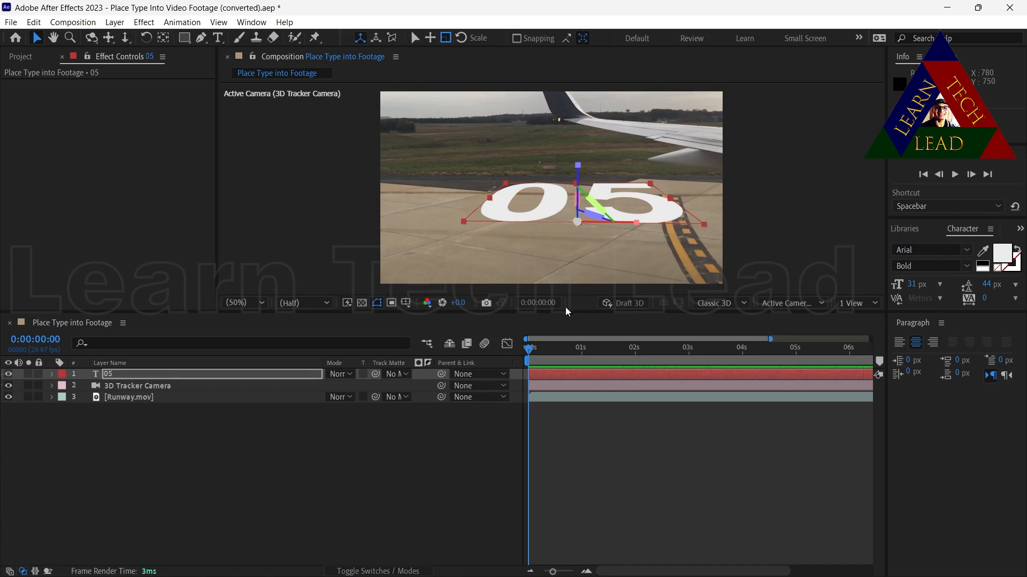
pyautogui.click(51, 374)
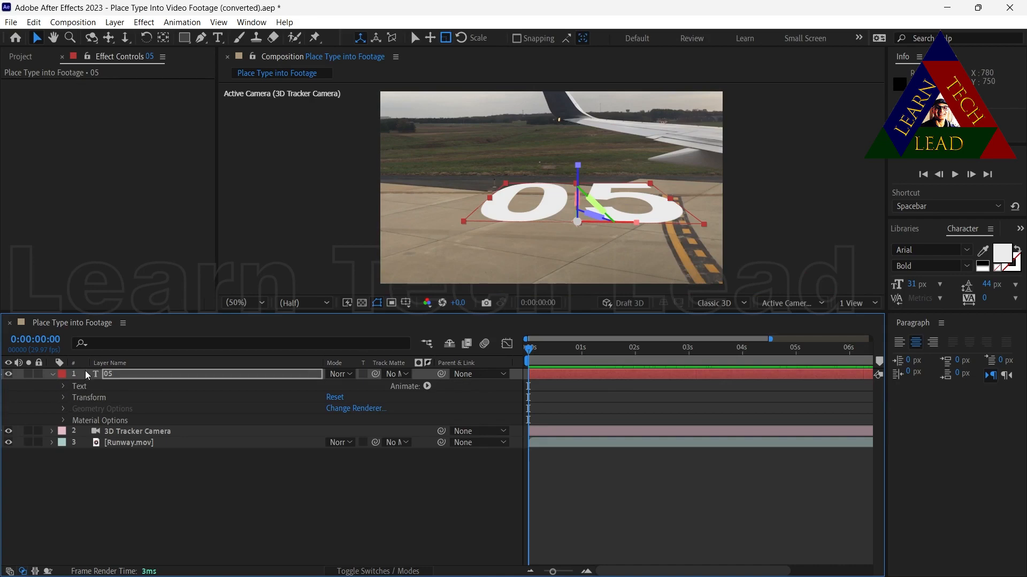
pyautogui.press('F2')
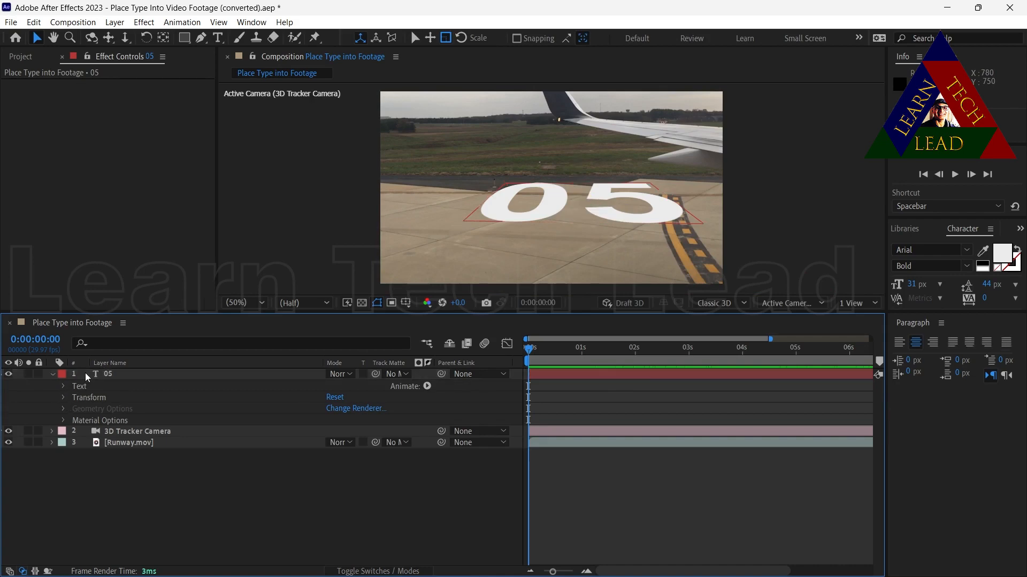
pyautogui.click(53, 374)
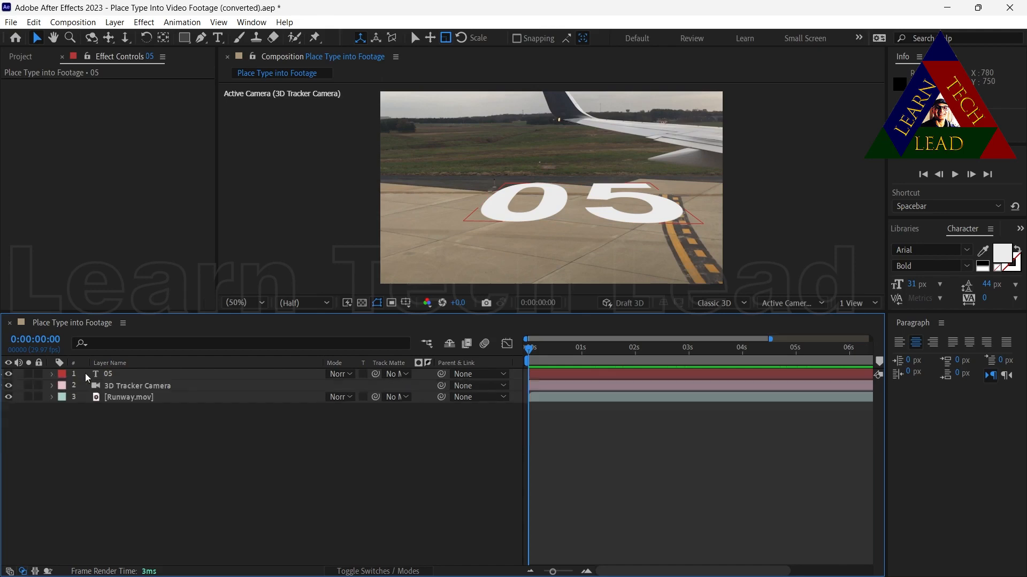
# Reveal the layers' rotation properties and set the 05 layer's Z orientation to 90°
pyautogui.press('r')
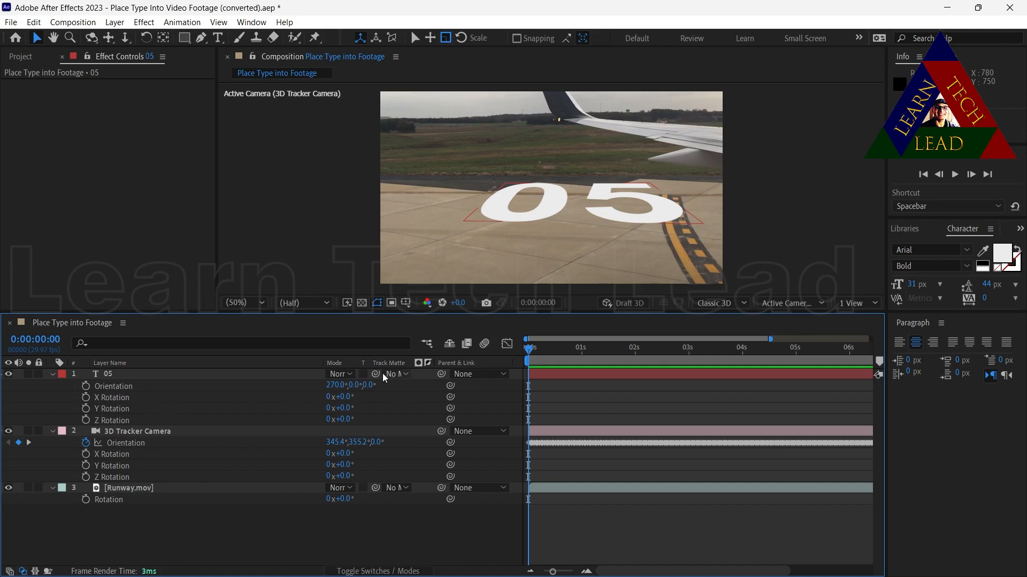
pyautogui.click(368, 386)
pyautogui.write('90')
pyautogui.press('Return')
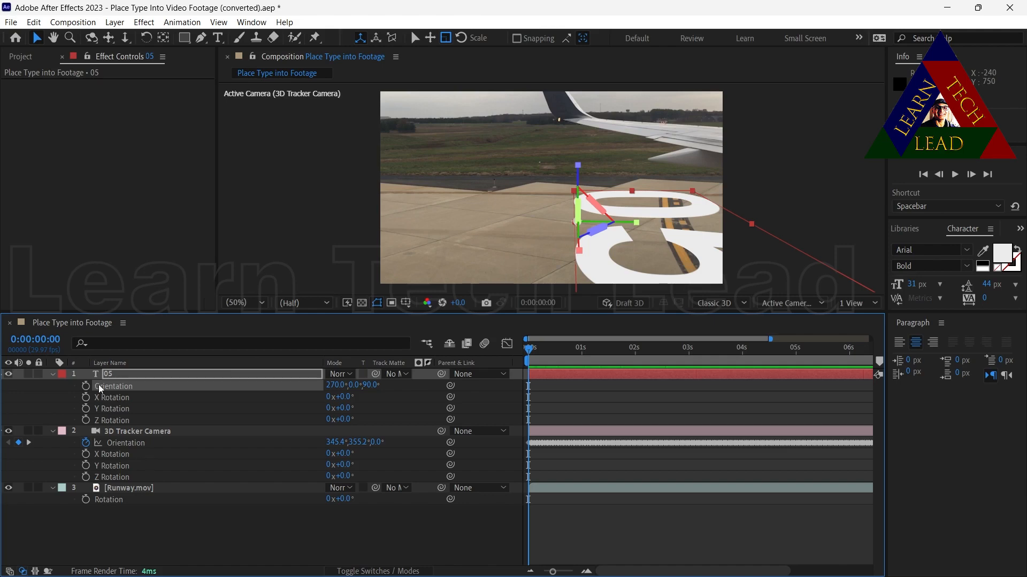
# Set the 05 layer's anchor point to -1.0, -18.0, 0.0
pyautogui.click(52, 375)
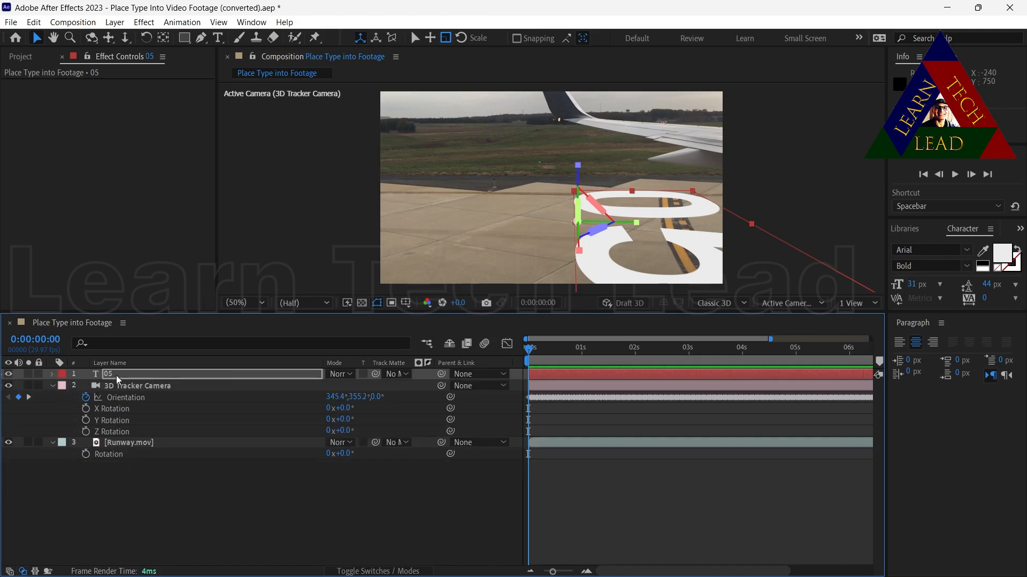
pyautogui.press('a')
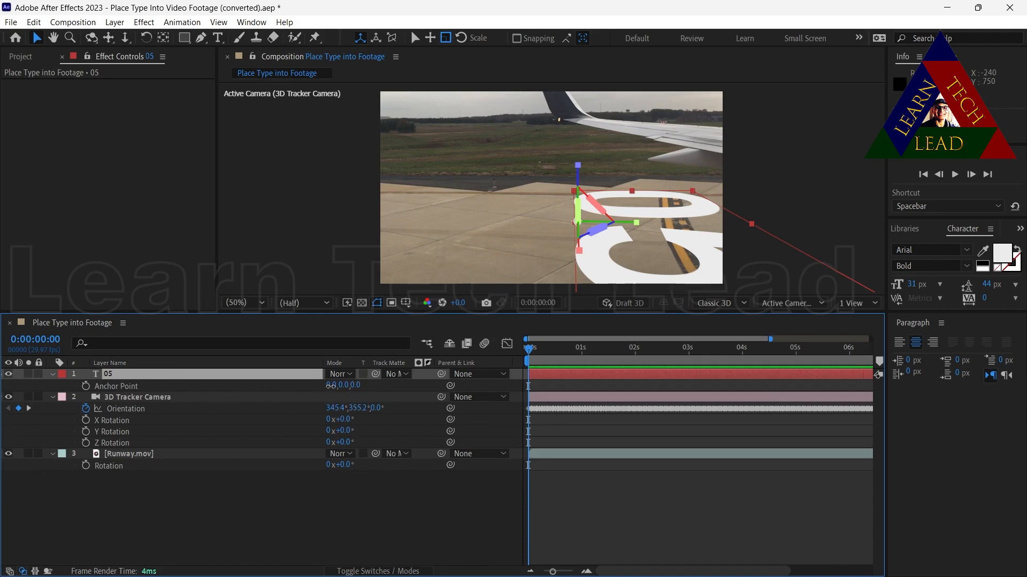
pyautogui.moveTo(332, 385)
pyautogui.mouseDown()
pyautogui.moveTo(342, 386)
pyautogui.moveTo(331, 386)
pyautogui.mouseUp()
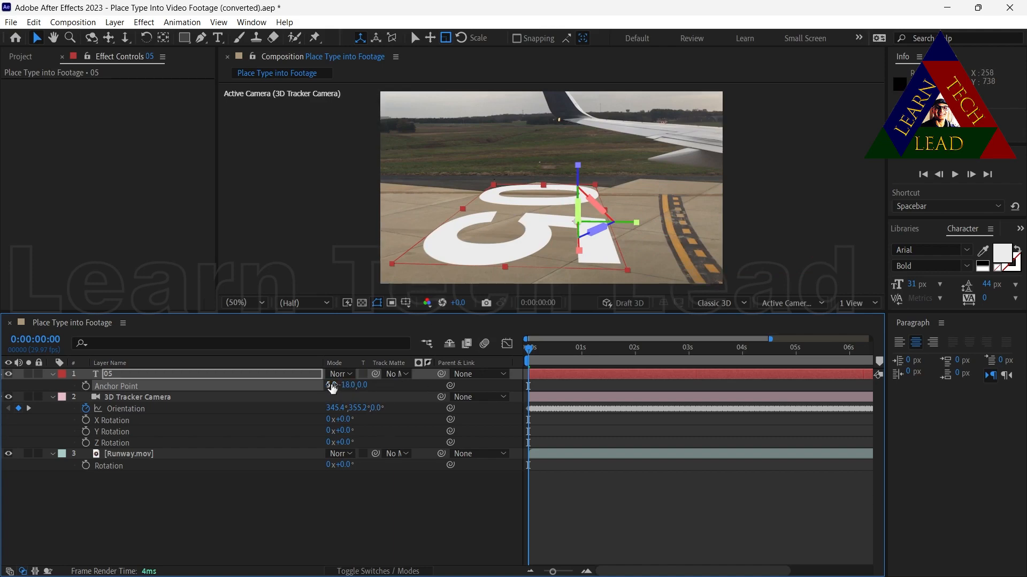
pyautogui.moveTo(332, 385); pyautogui.dragTo(327, 385)
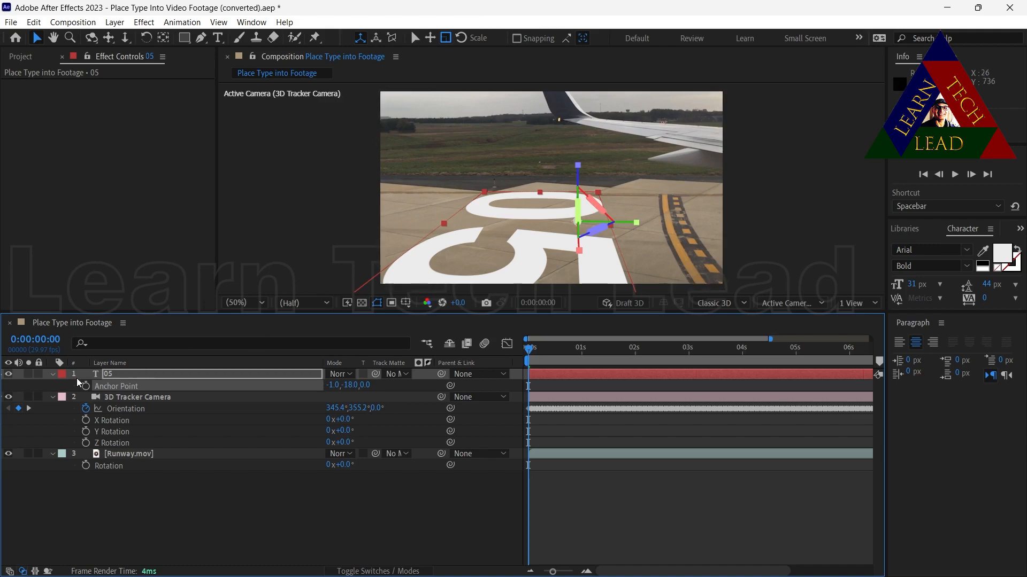
pyautogui.click(52, 374)
# Scale the 05 layer down proportionally, trying 700% and settling on 800%
pyautogui.click(109, 377)
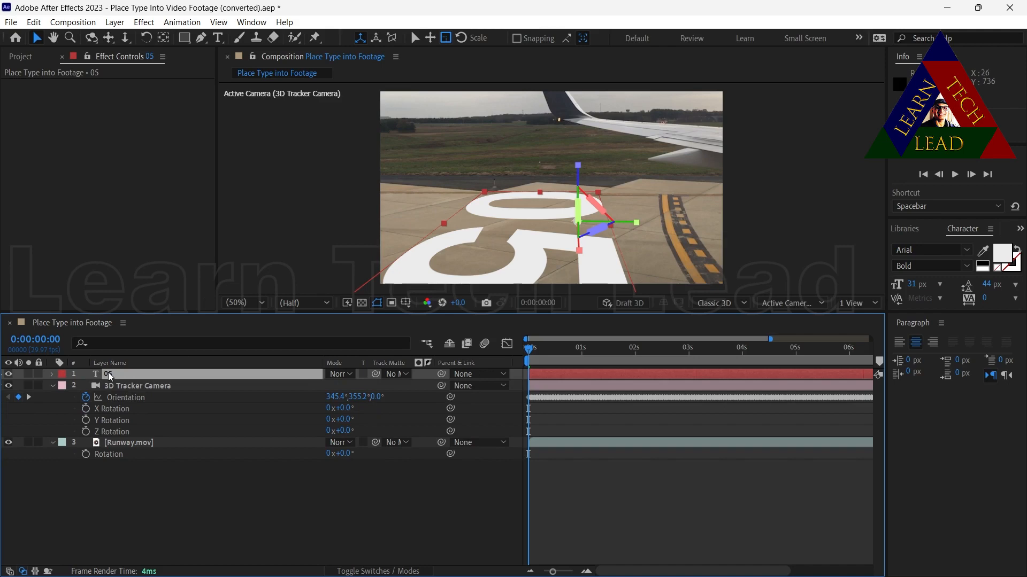
pyautogui.press('s')
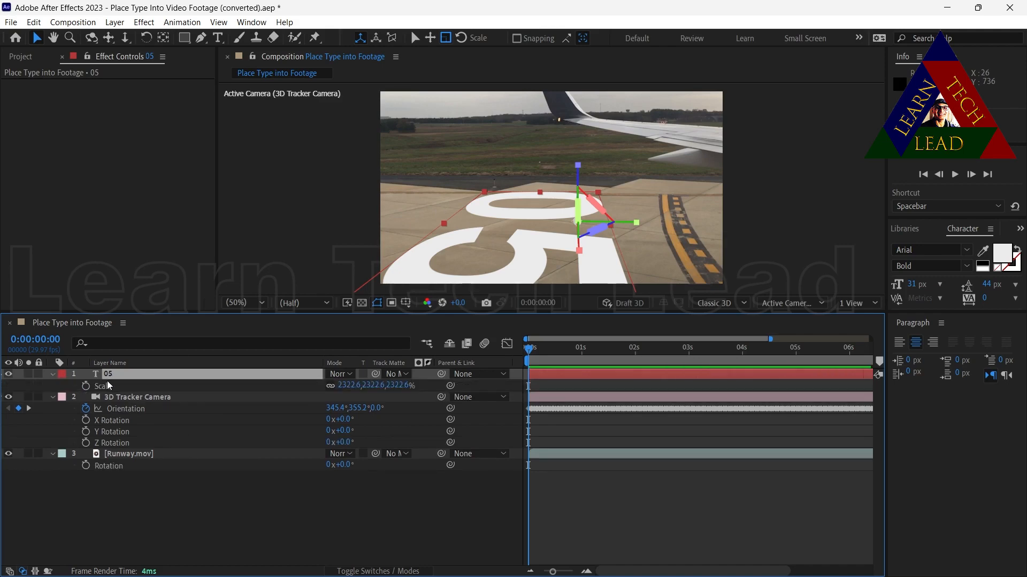
pyautogui.moveTo(351, 391); pyautogui.dragTo(64, 391)
pyautogui.moveTo(351, 391); pyautogui.dragTo(3, 398)
pyautogui.click(344, 385)
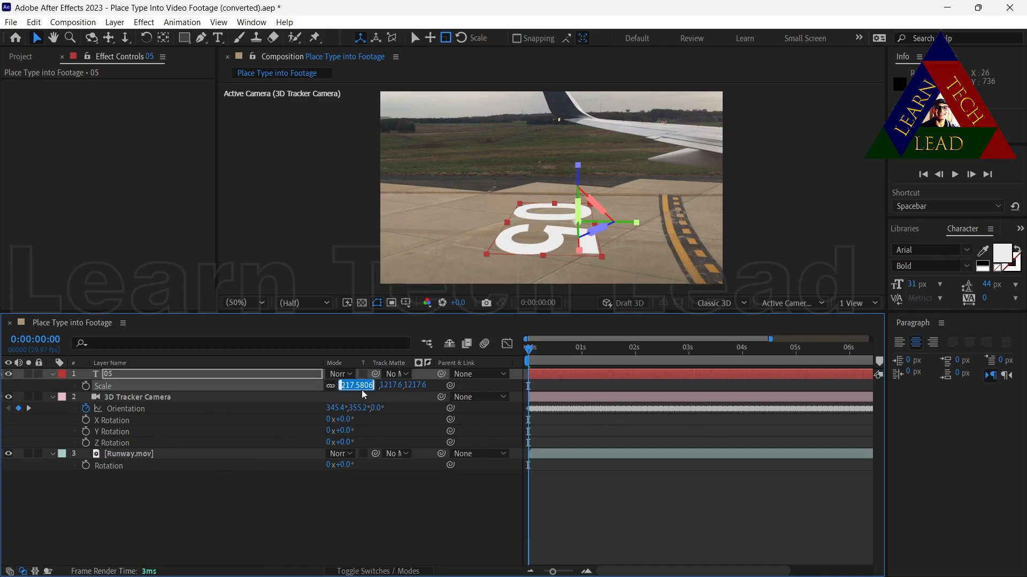
pyautogui.write('700')
pyautogui.press('Return')
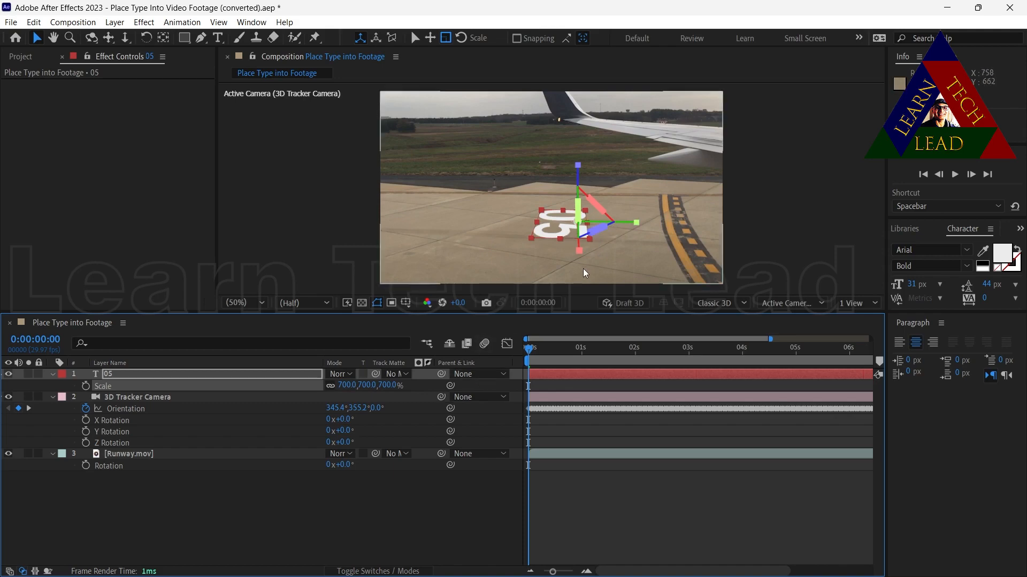
pyautogui.click(348, 387)
pyautogui.write('800')
pyautogui.press('Return')
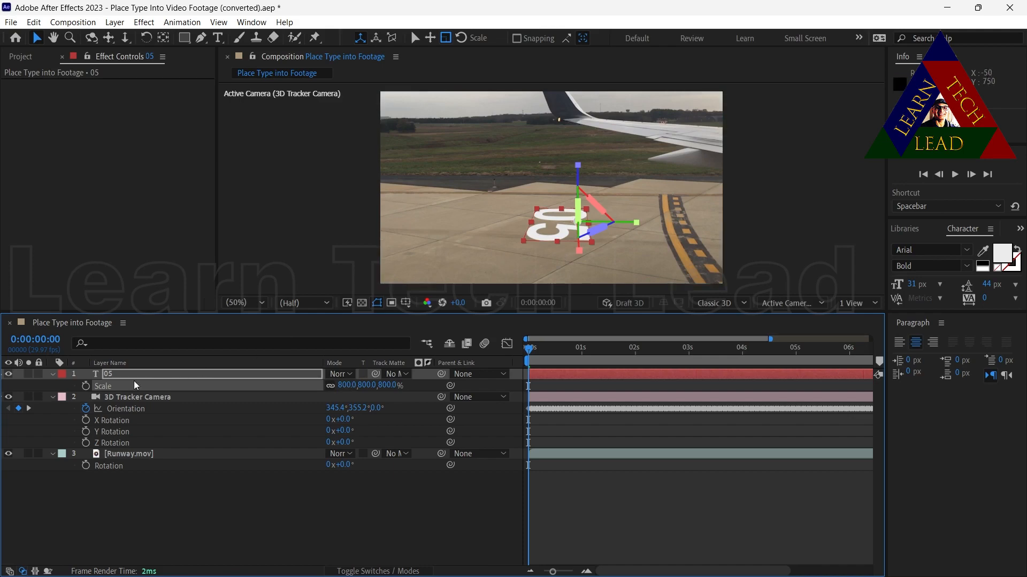
pyautogui.click(51, 374)
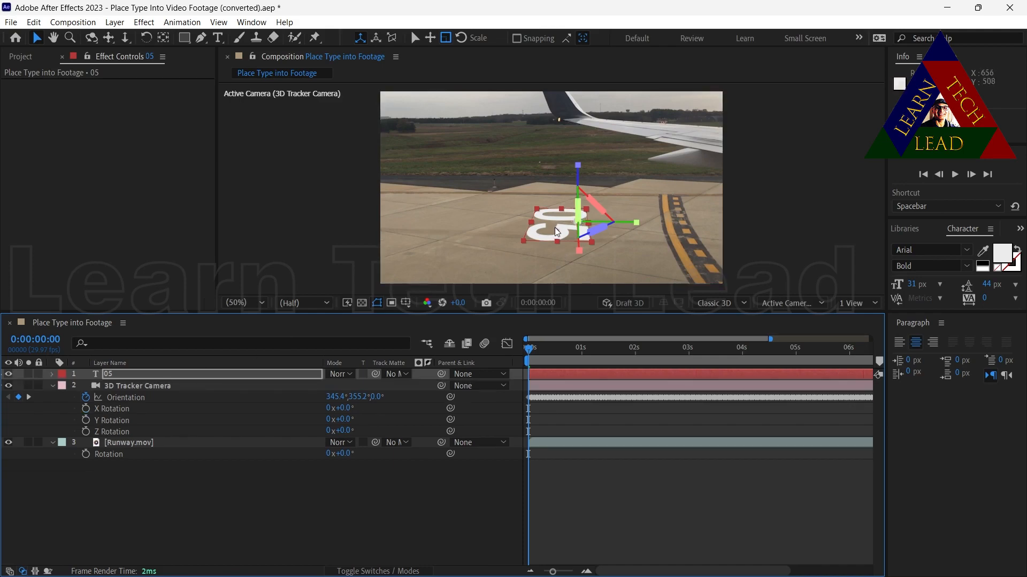
# Try moving the 05 text across the tarmac toward the yellow taxiway marking
pyautogui.moveTo(565, 231); pyautogui.dragTo(608, 237)
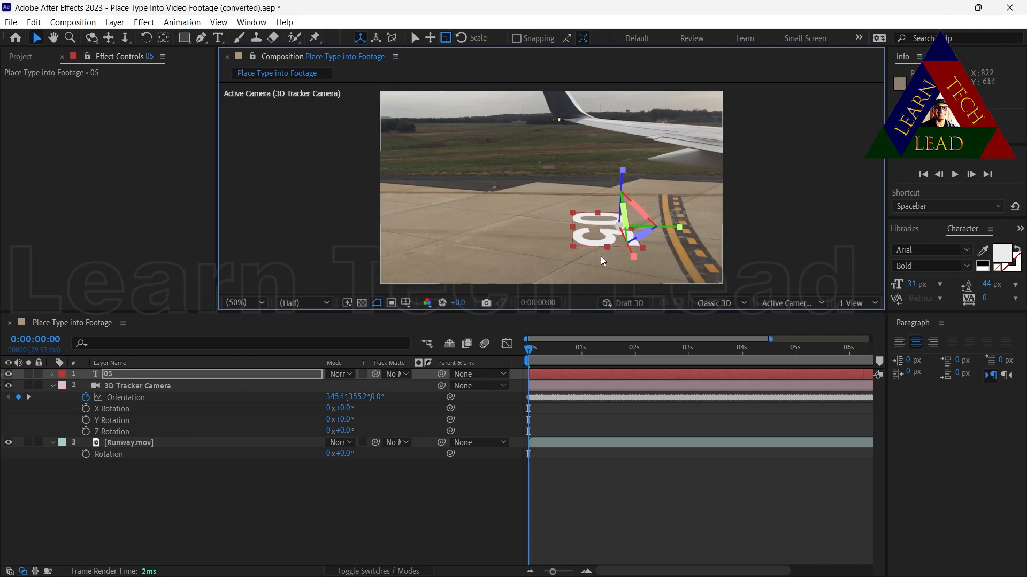
pyautogui.click(528, 241)
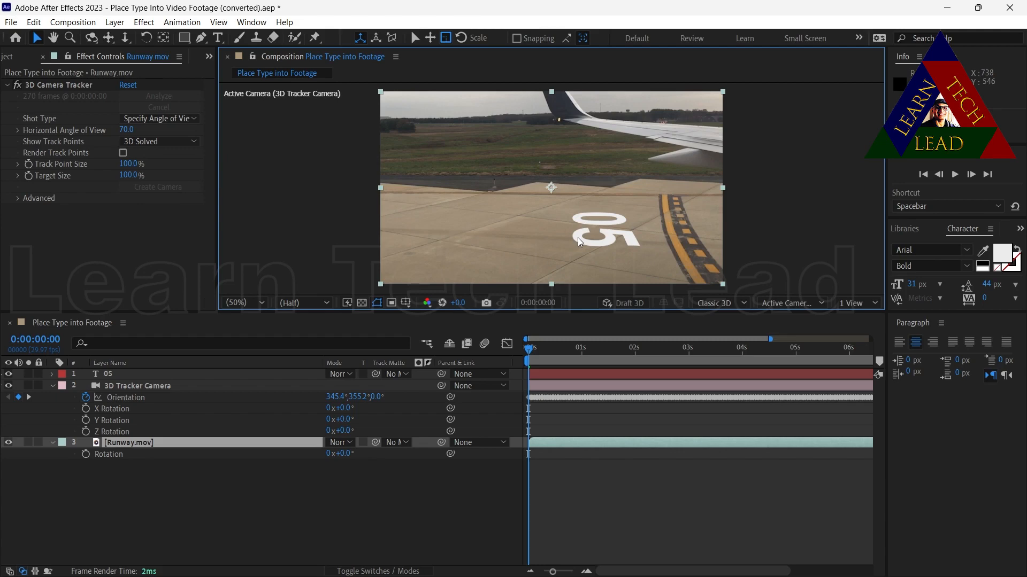
pyautogui.click(41, 39)
pyautogui.click(614, 236)
# Try setting the 3D Tracker Camera's Z orientation to 11°
pyautogui.click(106, 376)
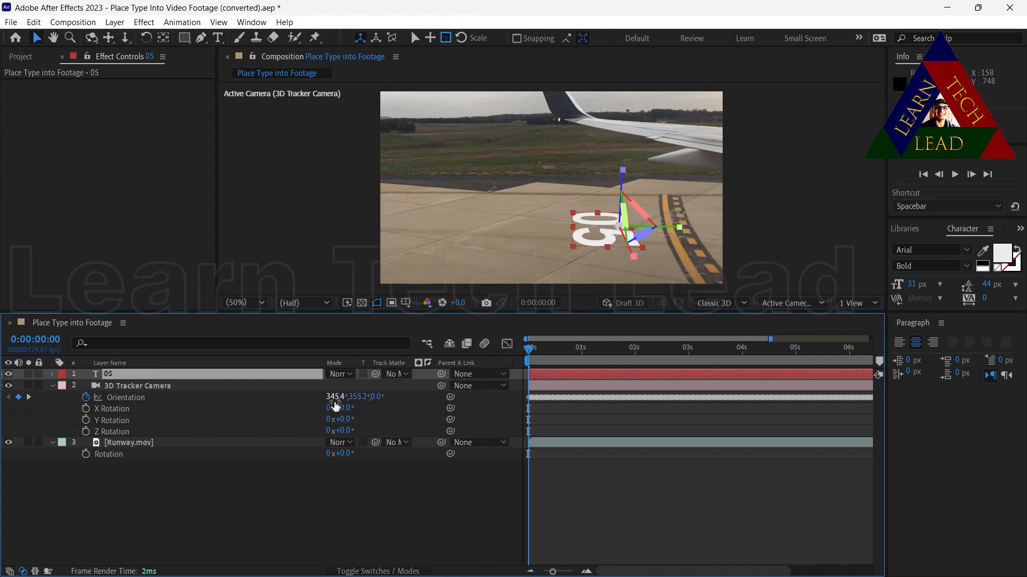
pyautogui.moveTo(378, 396); pyautogui.dragTo(369, 393)
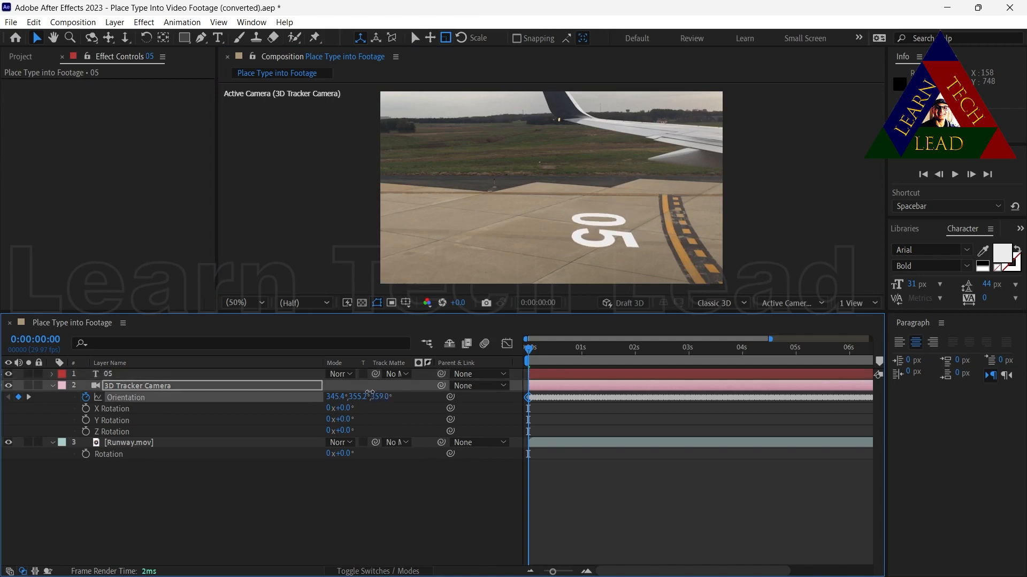
pyautogui.moveTo(377, 396); pyautogui.dragTo(381, 411)
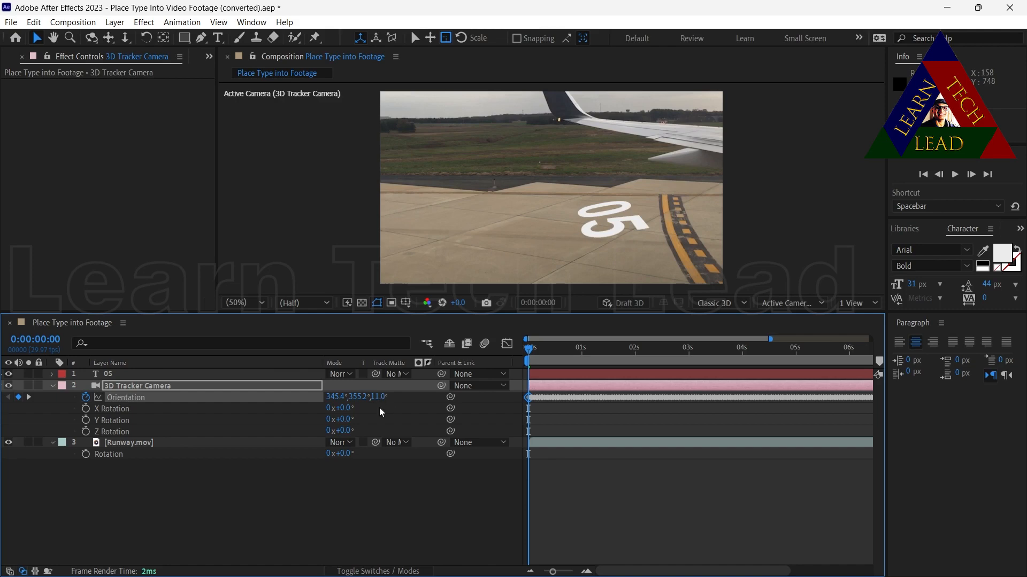
pyautogui.click(379, 396)
pyautogui.click(160, 420)
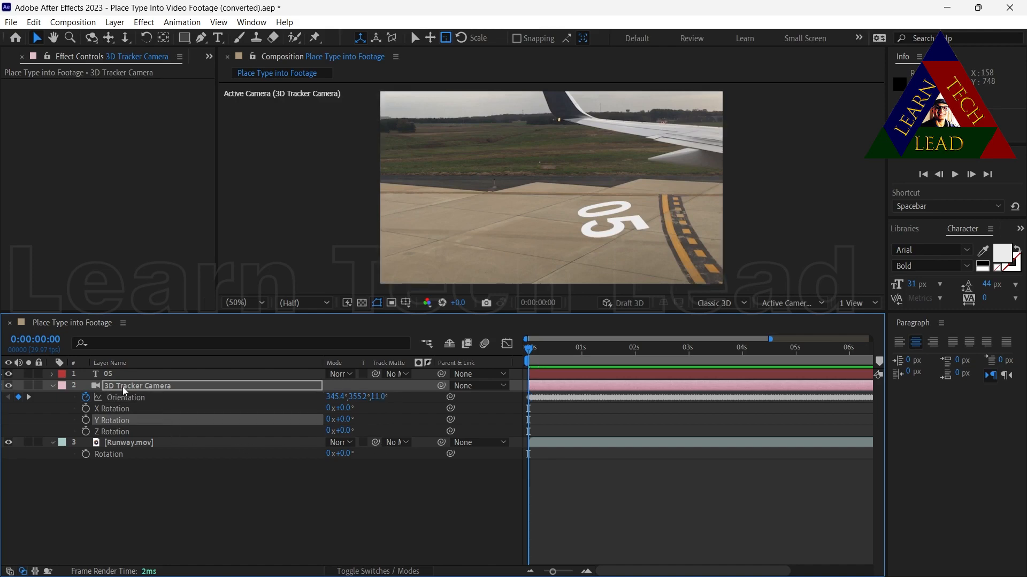
# Try setting the 05 layer's Z orientation to 101° in its transform properties
pyautogui.click(110, 375)
pyautogui.click(53, 385)
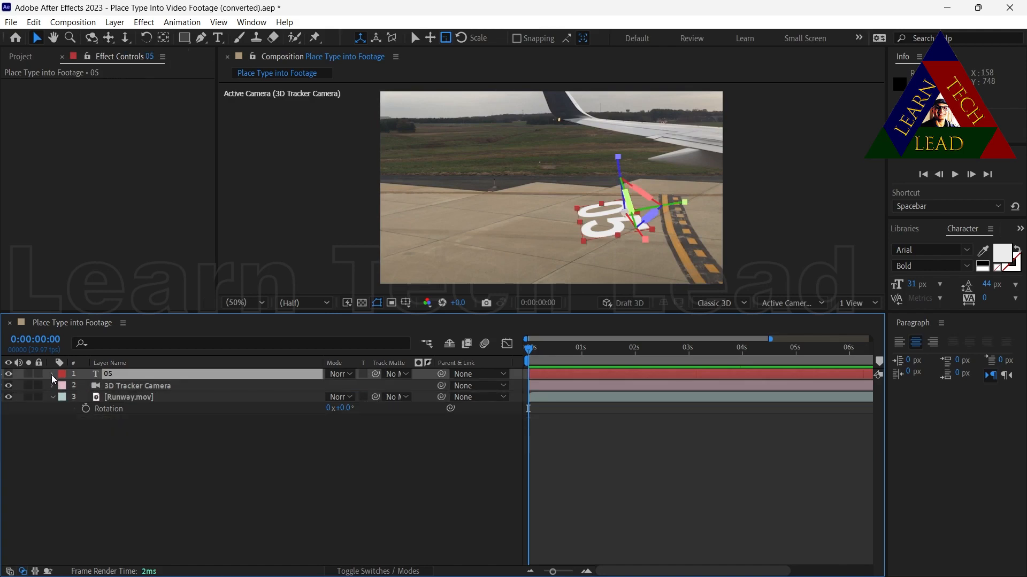
pyautogui.click(52, 375)
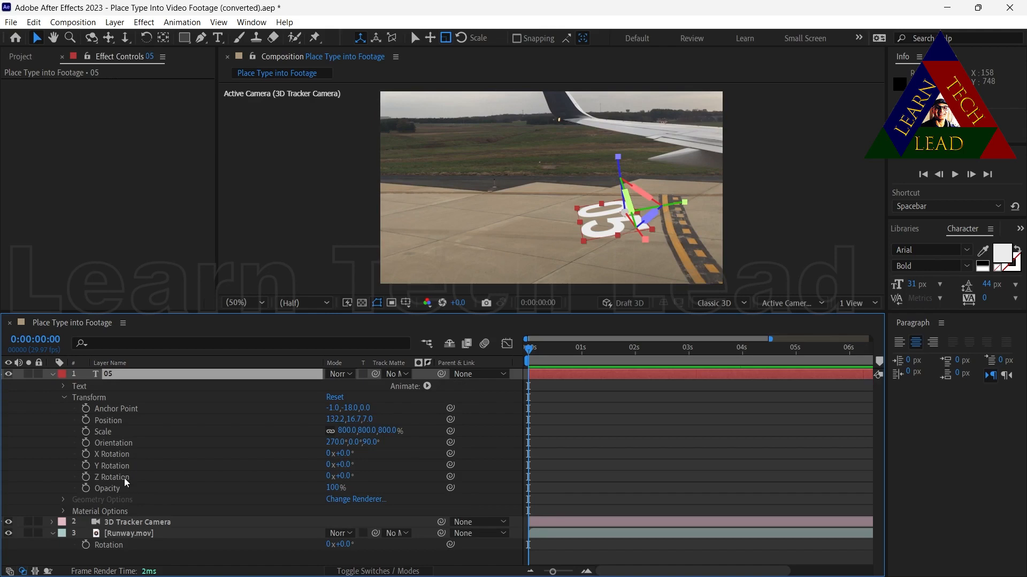
pyautogui.click(133, 444)
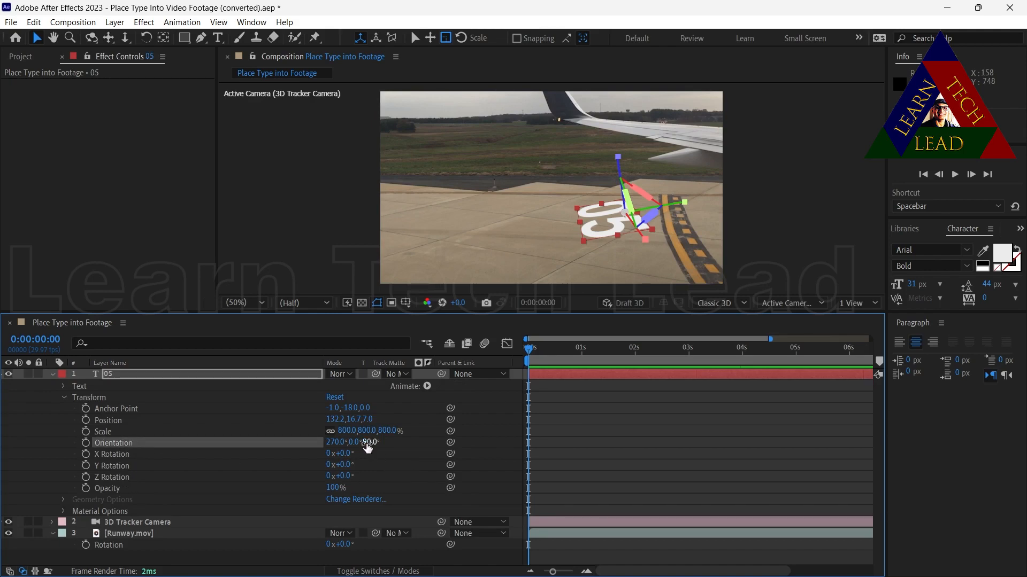
pyautogui.moveTo(367, 443); pyautogui.dragTo(371, 439)
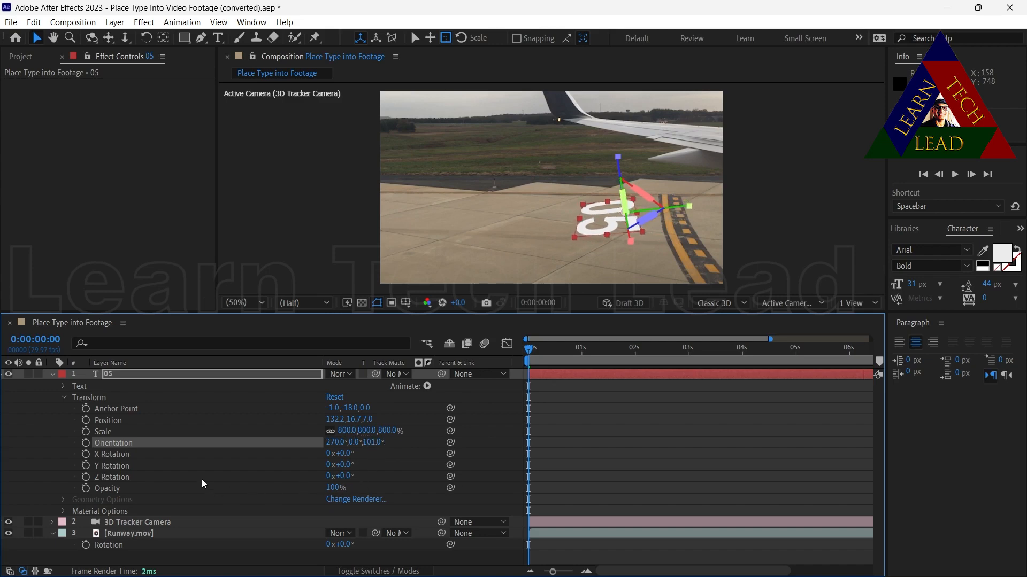
# Undo the text and camera orientation changes and the 05 text's move, and collapse its transform properties
pyautogui.hotkey('ctrl', 'z')
pyautogui.hotkey('ctrl', 'z')
pyautogui.hotkey('ctrl', 'z')
pyautogui.hotkey('ctrl', 'z')
pyautogui.hotkey('ctrl', 'z')
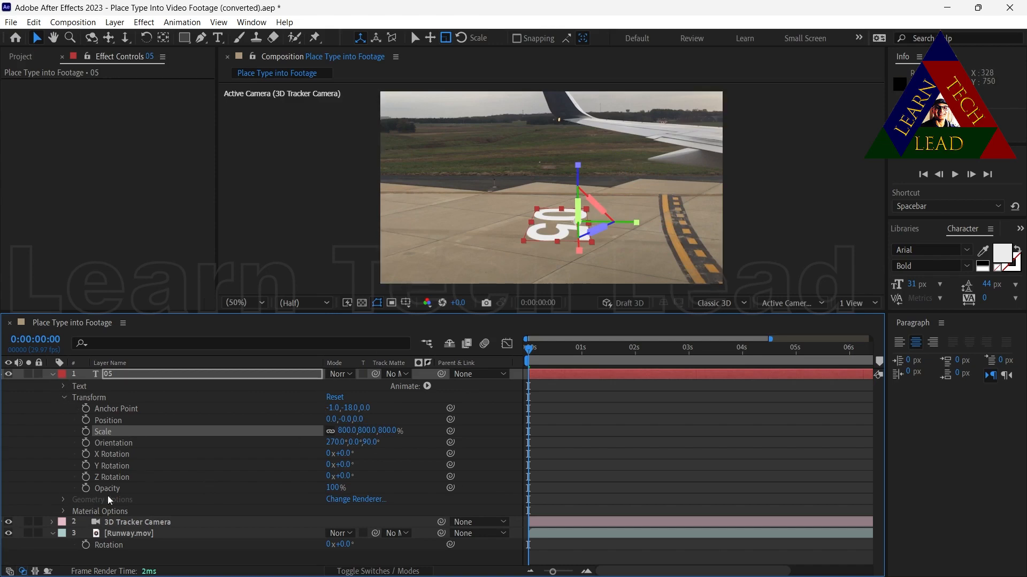
pyautogui.click(64, 398)
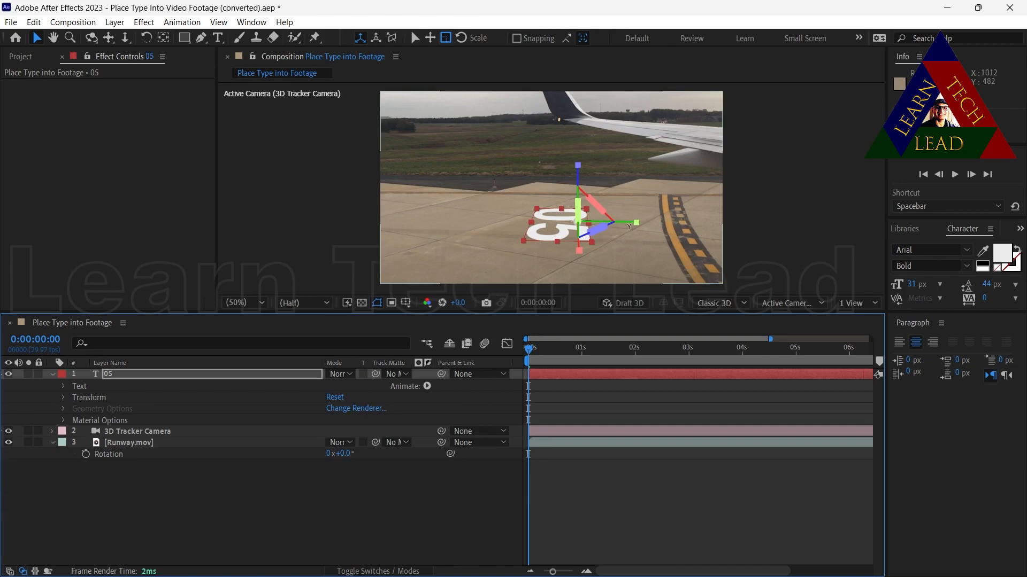
# Try placing the 05 text closer to the curved yellow marking and collapse its layer properties
pyautogui.click(564, 233)
pyautogui.moveTo(564, 233); pyautogui.dragTo(600, 235)
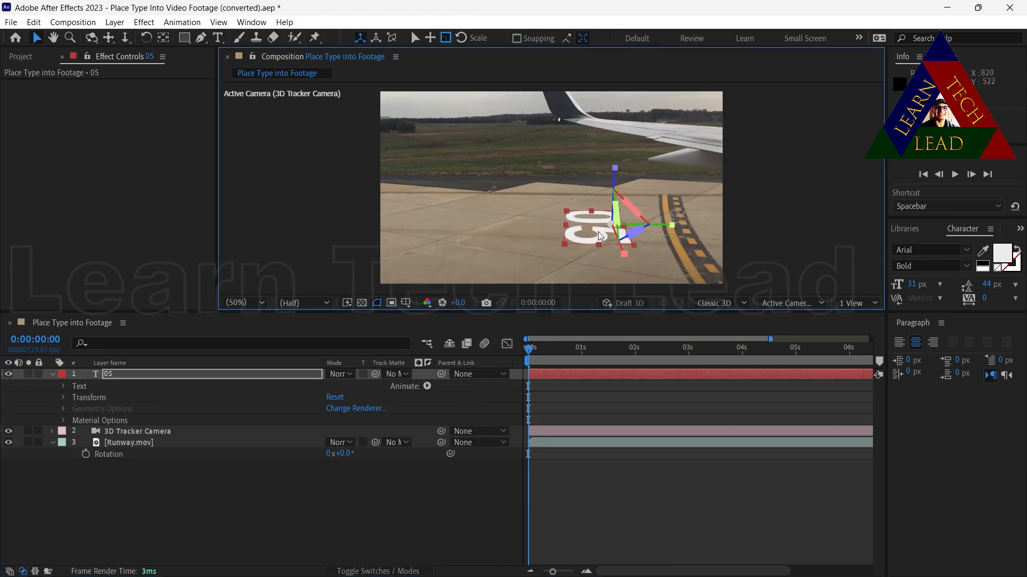
pyautogui.click(559, 263)
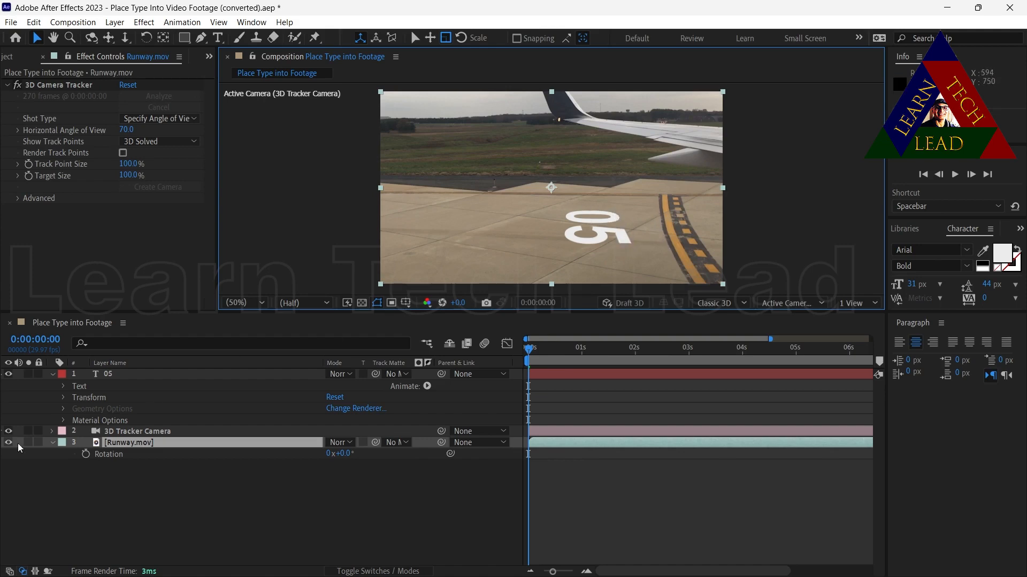
pyautogui.click(53, 374)
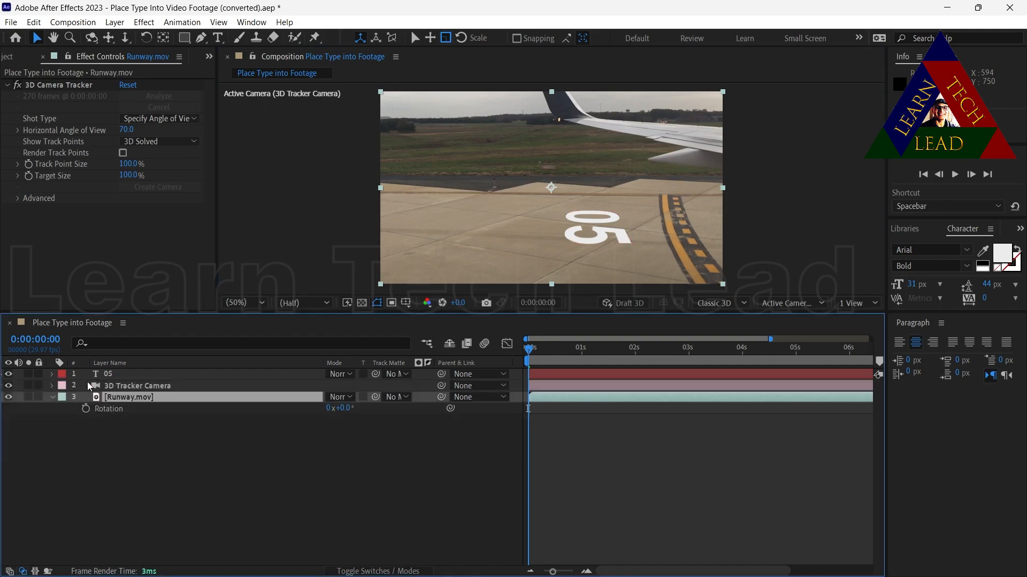
# Check the 05 text at the clip's last frame, return to the first frame and undo the text's move
pyautogui.click(104, 376)
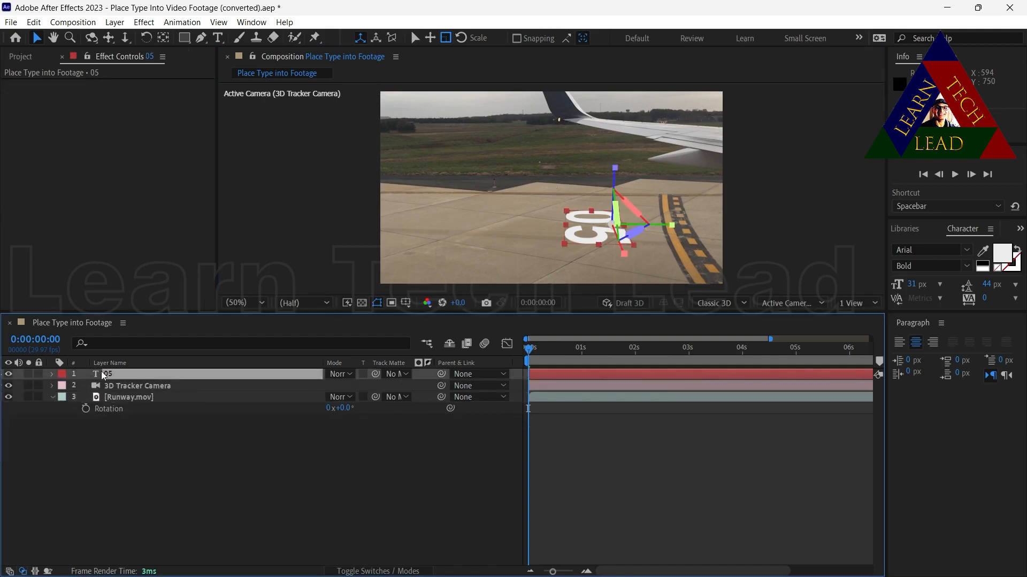
pyautogui.press('End')
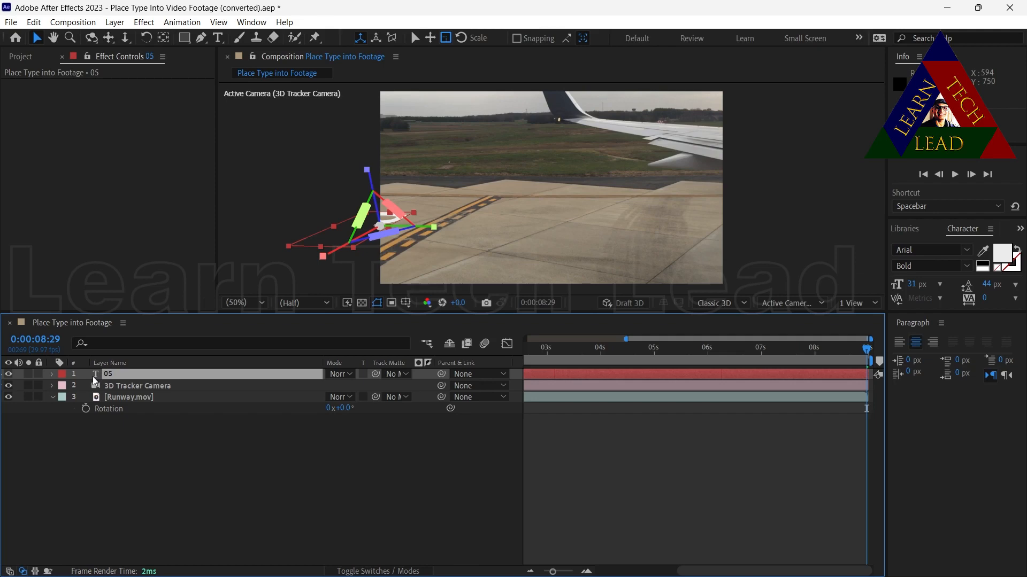
pyautogui.press('Home')
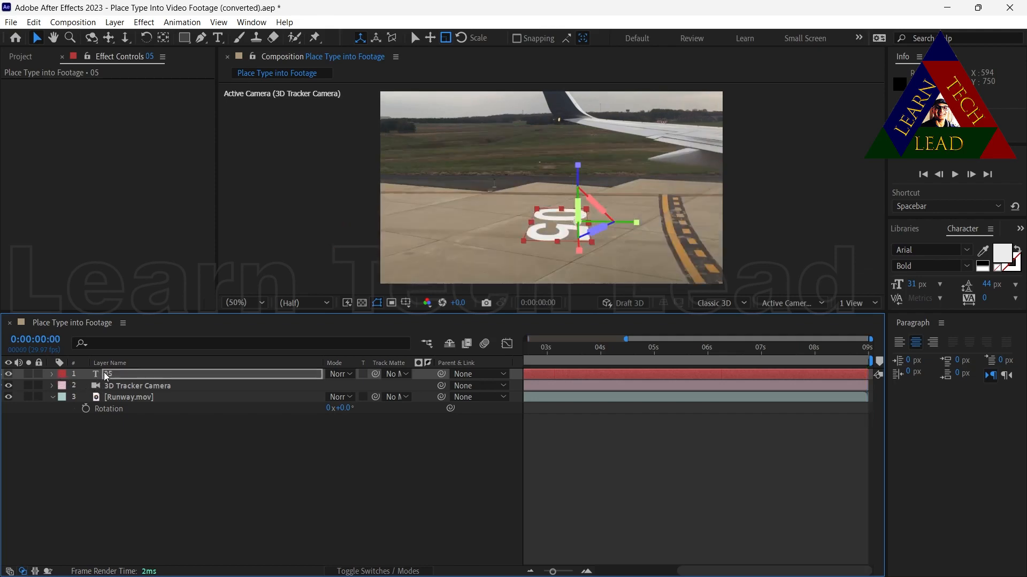
# Reveal the layers' rotation properties and set the 05 layer's Z orientation to 93°
pyautogui.click(107, 460)
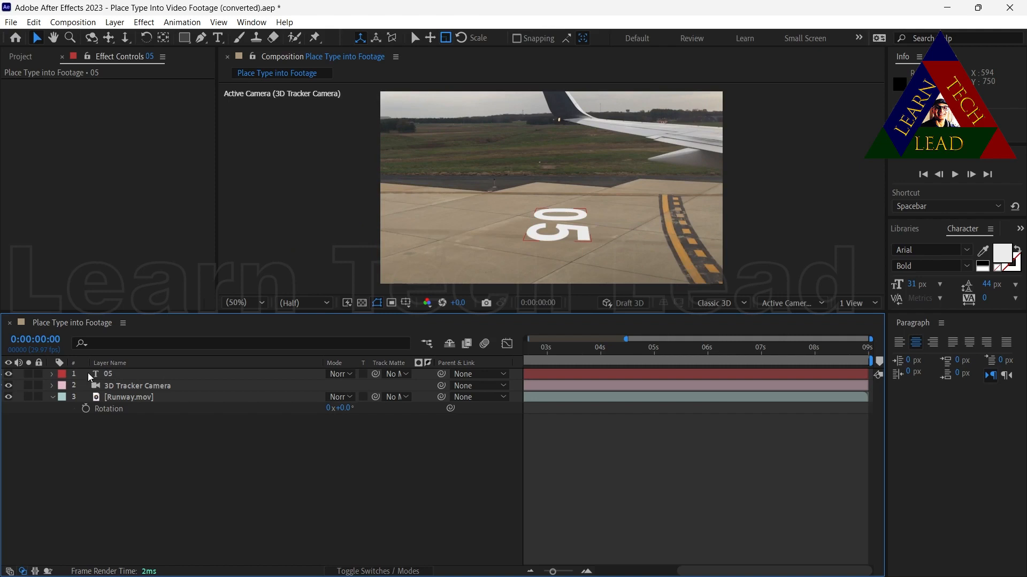
pyautogui.press('r')
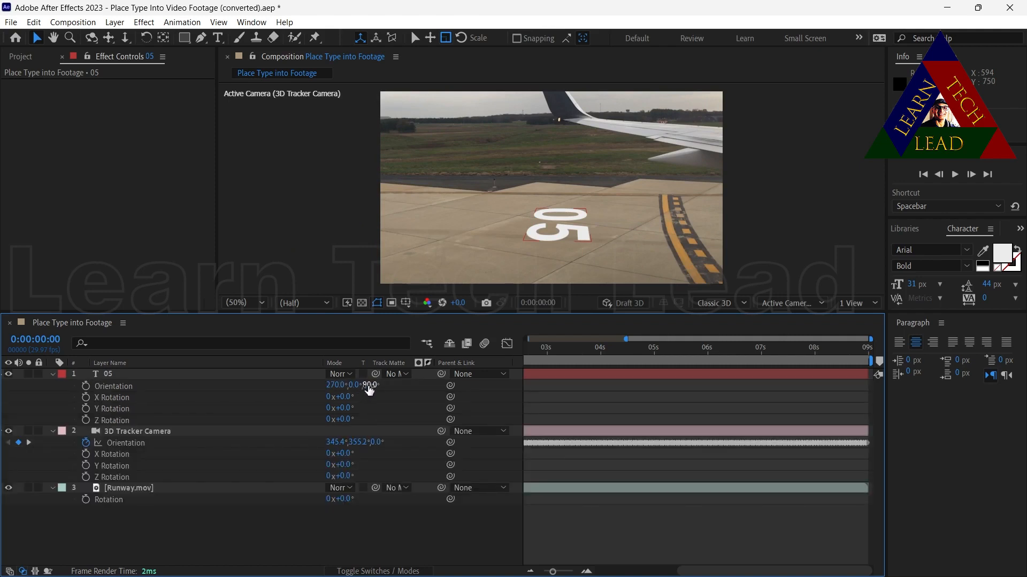
pyautogui.moveTo(366, 385); pyautogui.dragTo(364, 385)
pyautogui.click(488, 214)
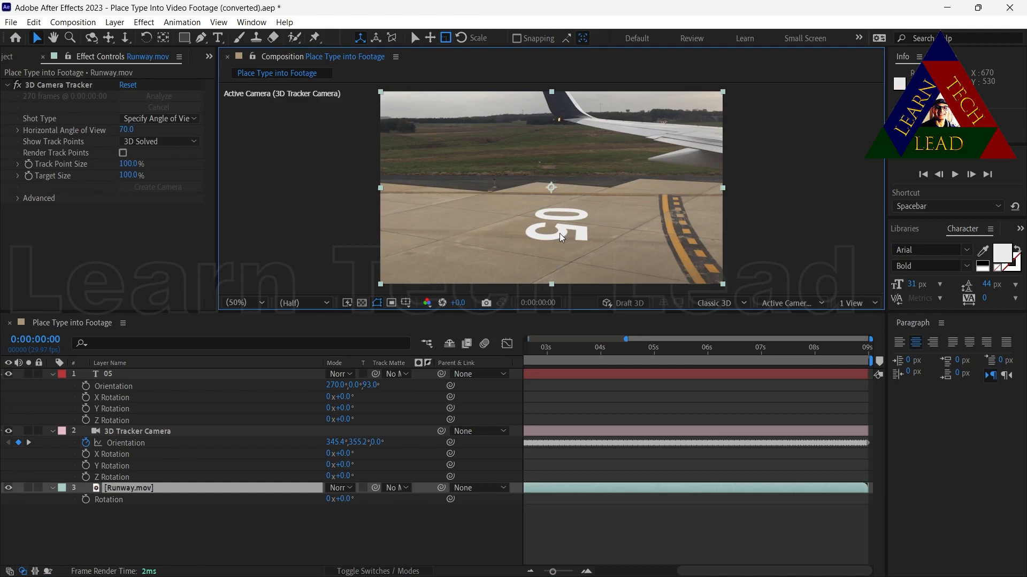
# Move the 05 text across the tarmac to just beside the curved yellow marking and keep its layer selected
pyautogui.click(120, 377)
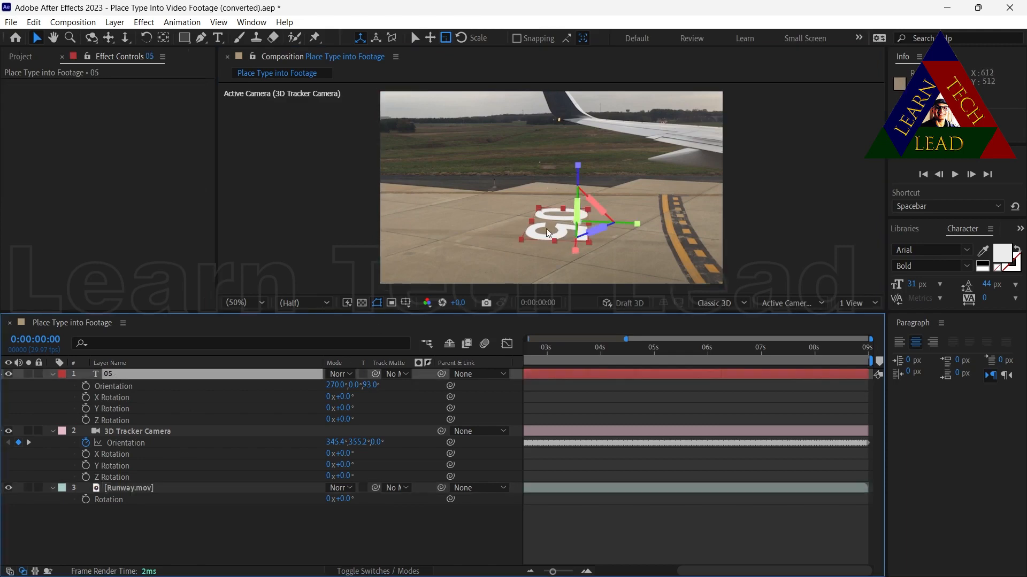
pyautogui.moveTo(583, 237); pyautogui.dragTo(608, 234)
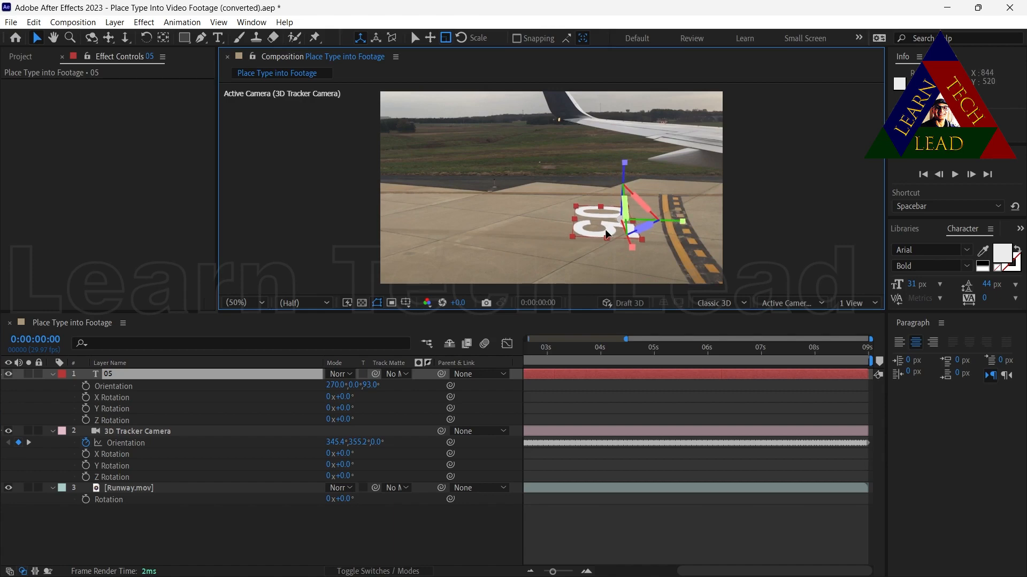
pyautogui.click(589, 278)
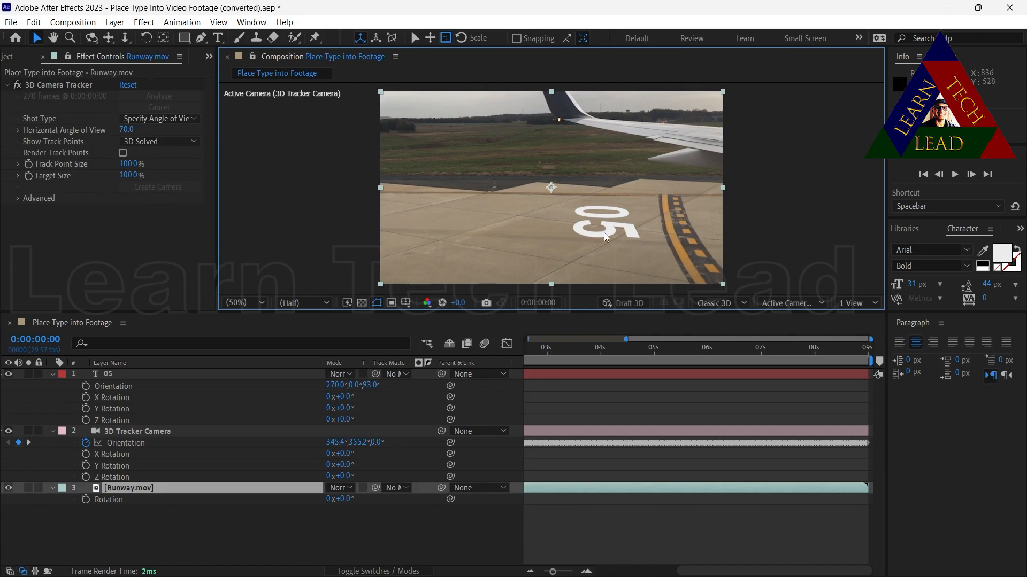
pyautogui.click(108, 374)
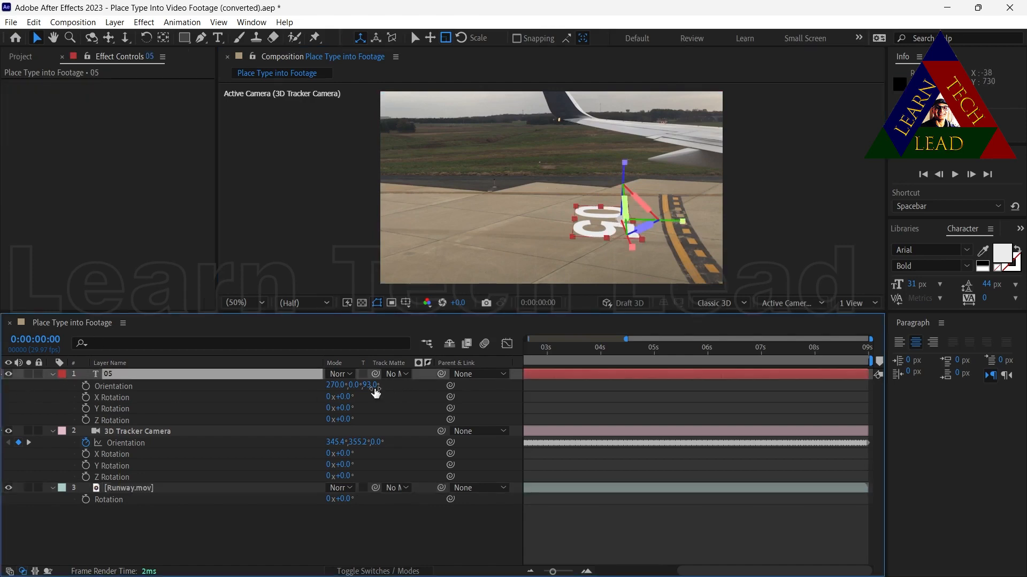
# Set the 05 layer's Z orientation to 101° and collapse the properties of all three layers
pyautogui.moveTo(369, 385); pyautogui.dragTo(374, 386)
pyautogui.click(554, 236)
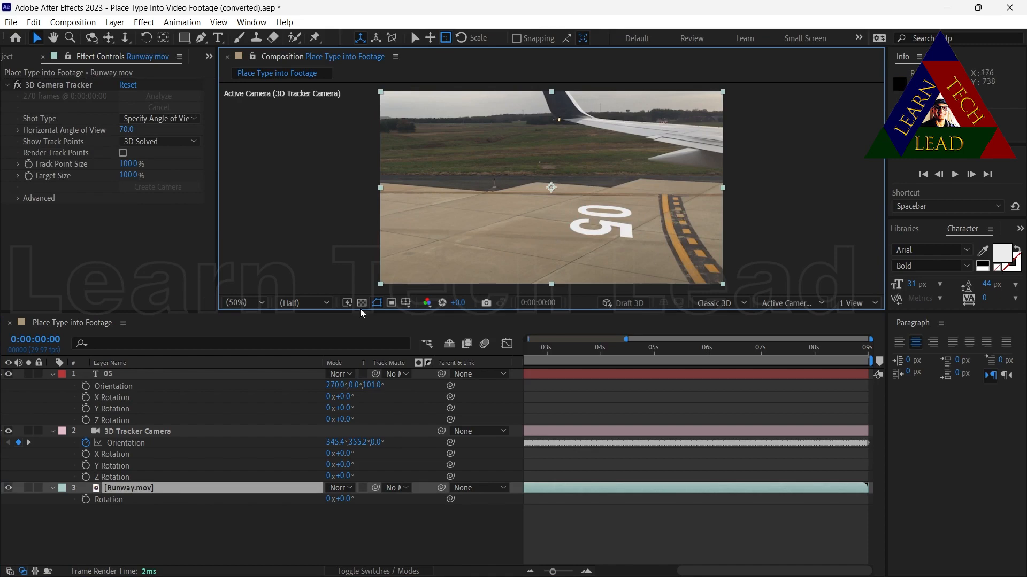
pyautogui.click(52, 375)
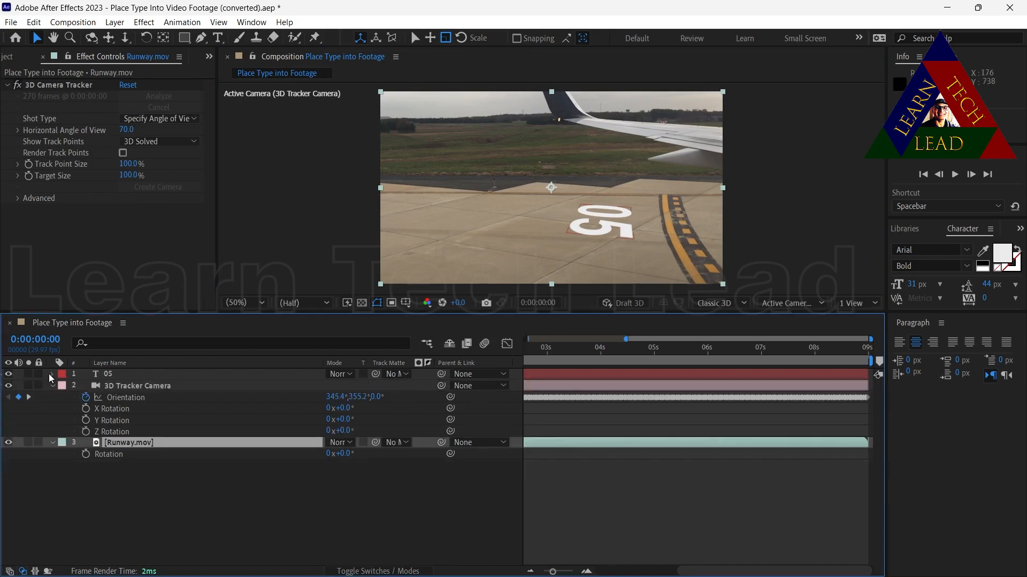
pyautogui.click(52, 444)
pyautogui.click(154, 475)
pyautogui.click(52, 386)
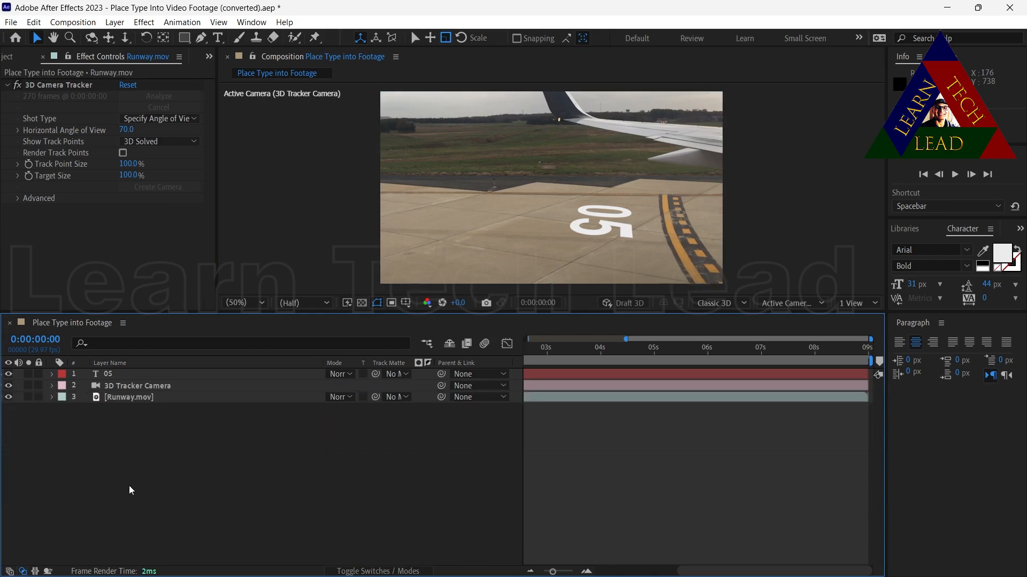
# Play back the runway composition to check how the 05 text sticks to the ground, and leave all layers deselected
pyautogui.press('space')
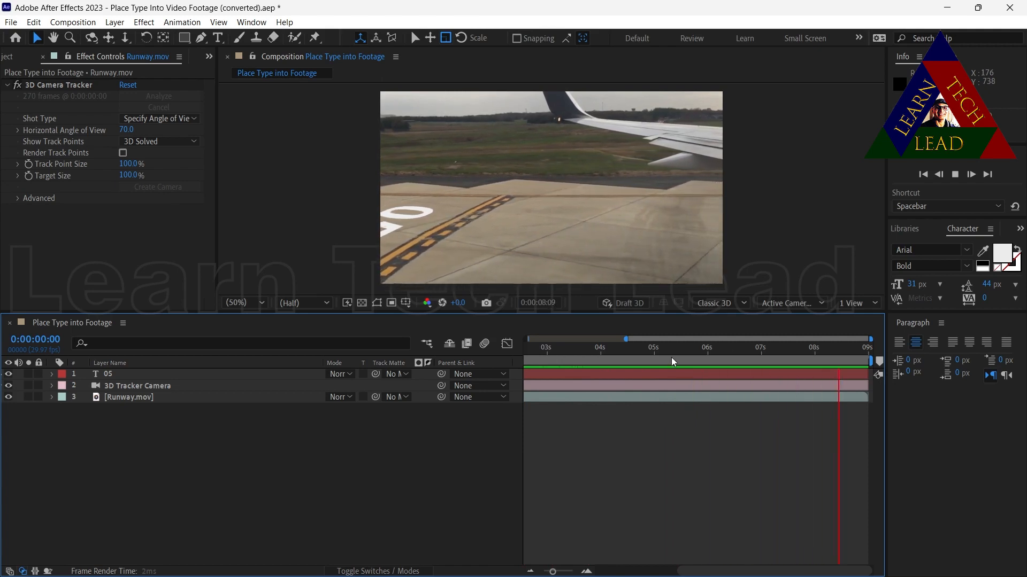
pyautogui.press('space')
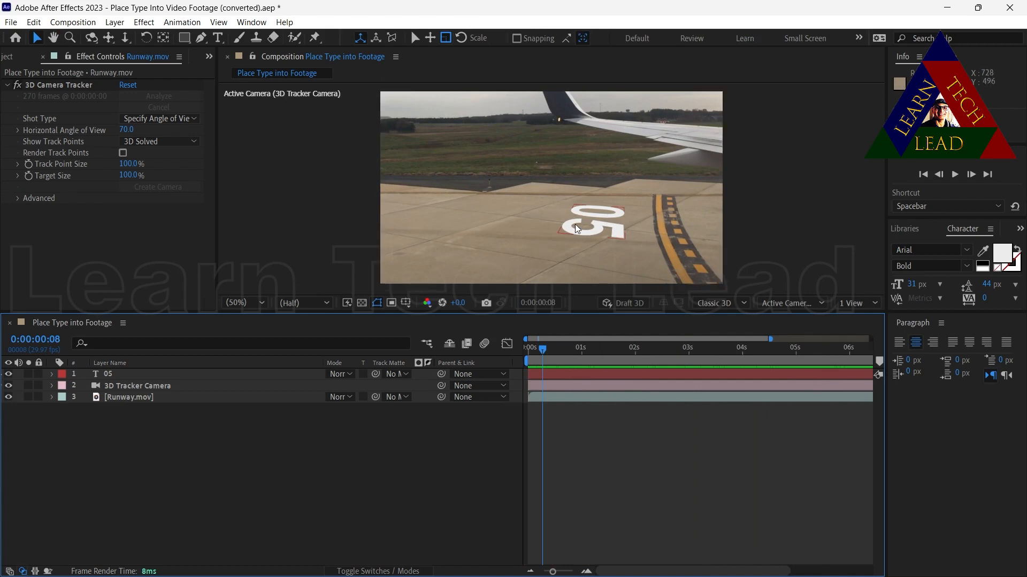
pyautogui.click(541, 259)
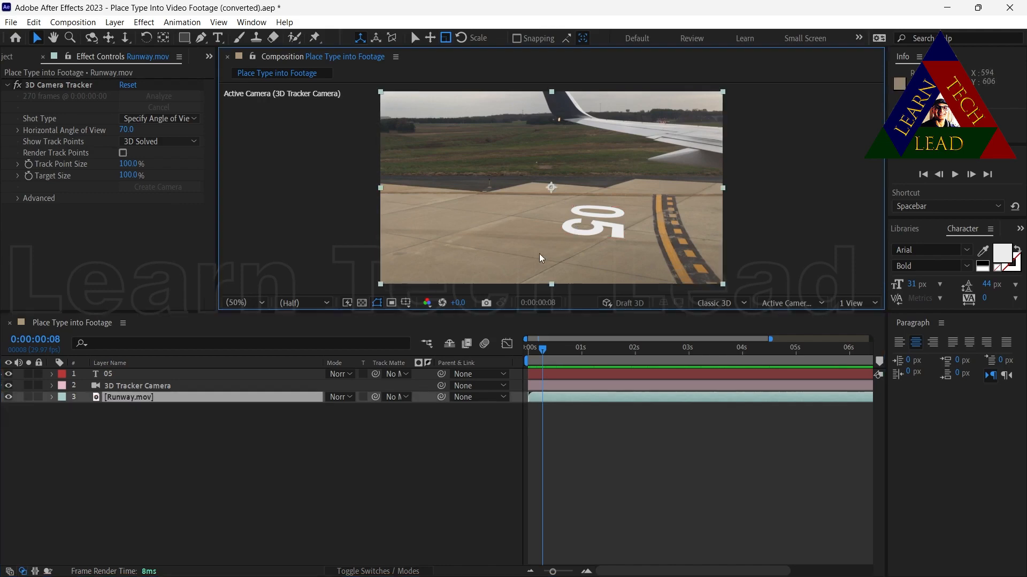
pyautogui.click(342, 211)
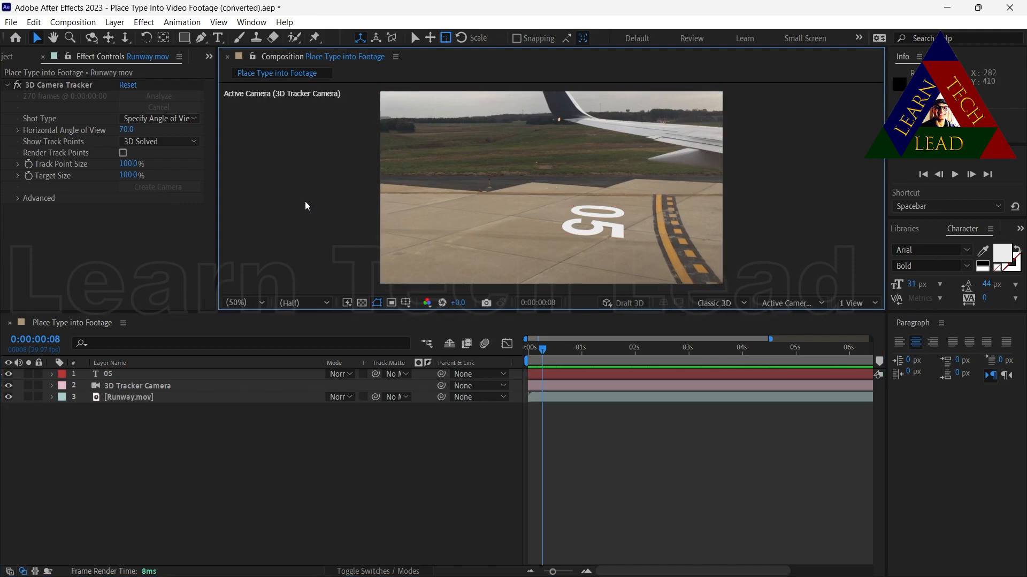
# Close the current project without saving its changes
pyautogui.click(11, 22)
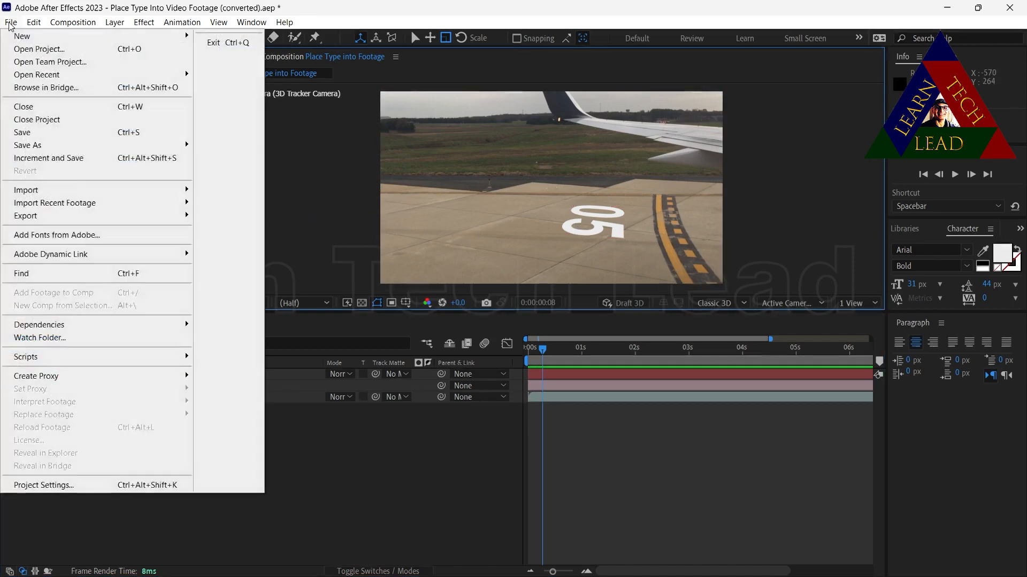
pyautogui.click(35, 119)
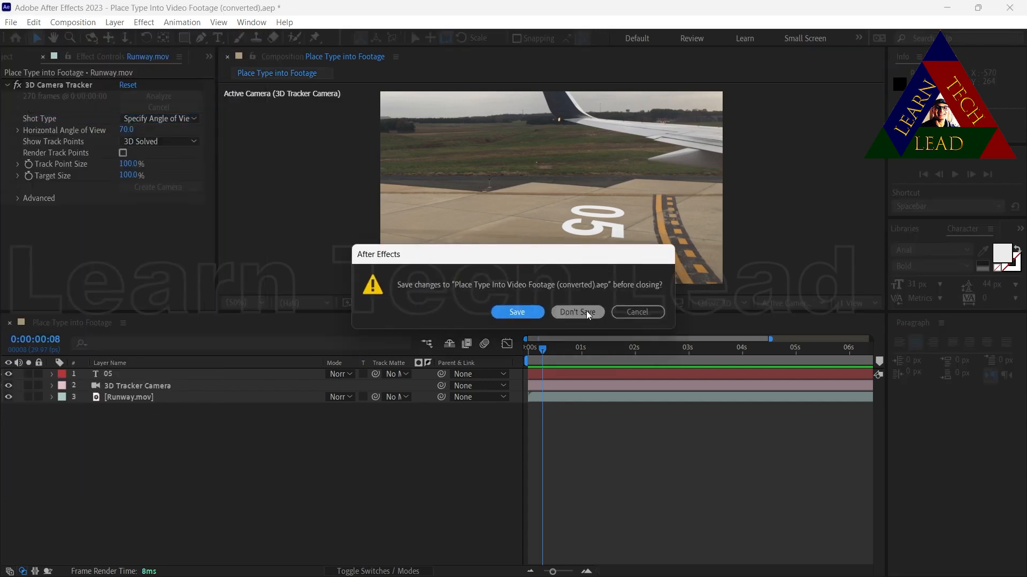
pyautogui.click(586, 312)
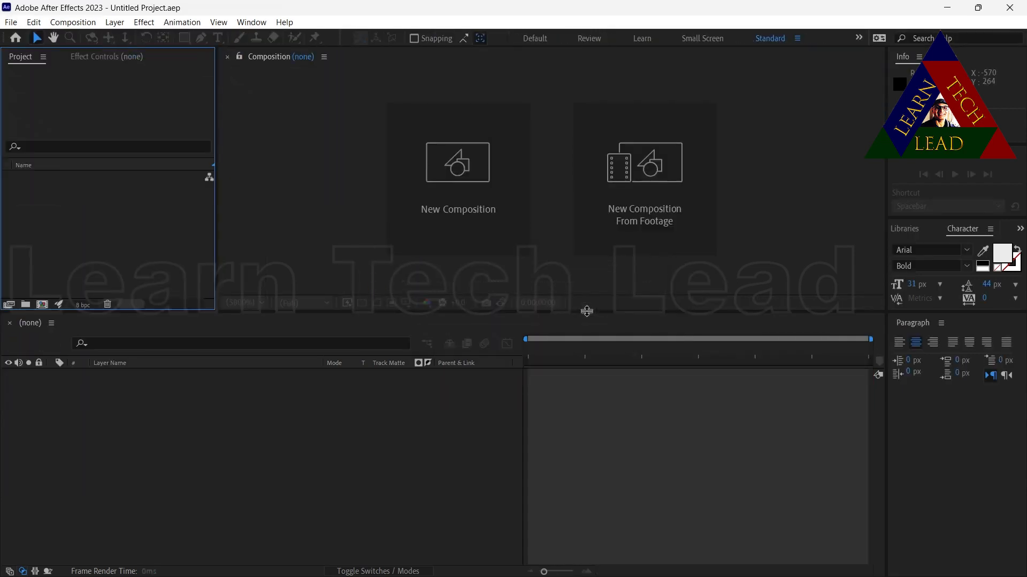
# Open the project Blur Unwanted Elements.aep and accept its conversion from the older version
pyautogui.click(10, 24)
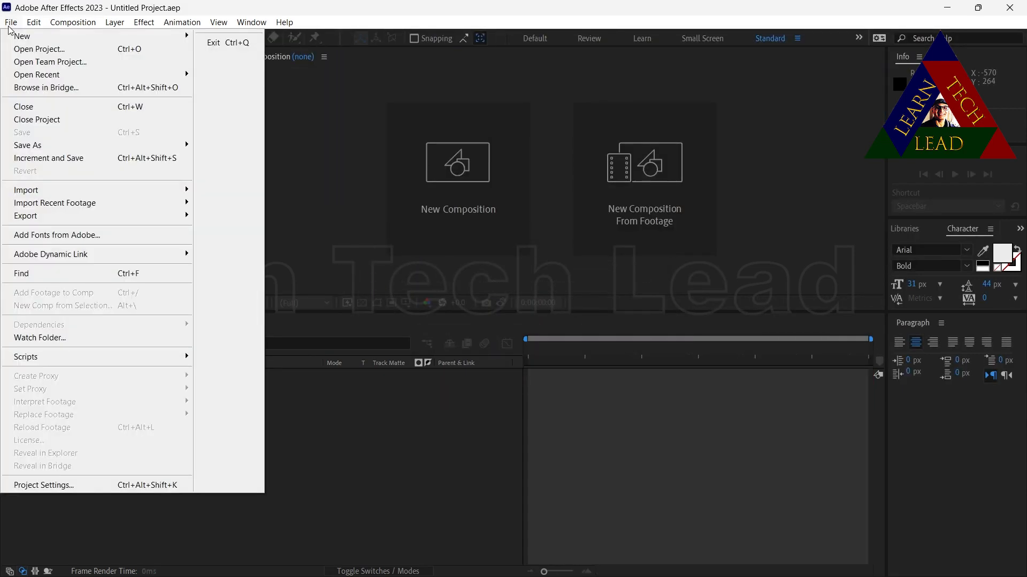
pyautogui.click(26, 48)
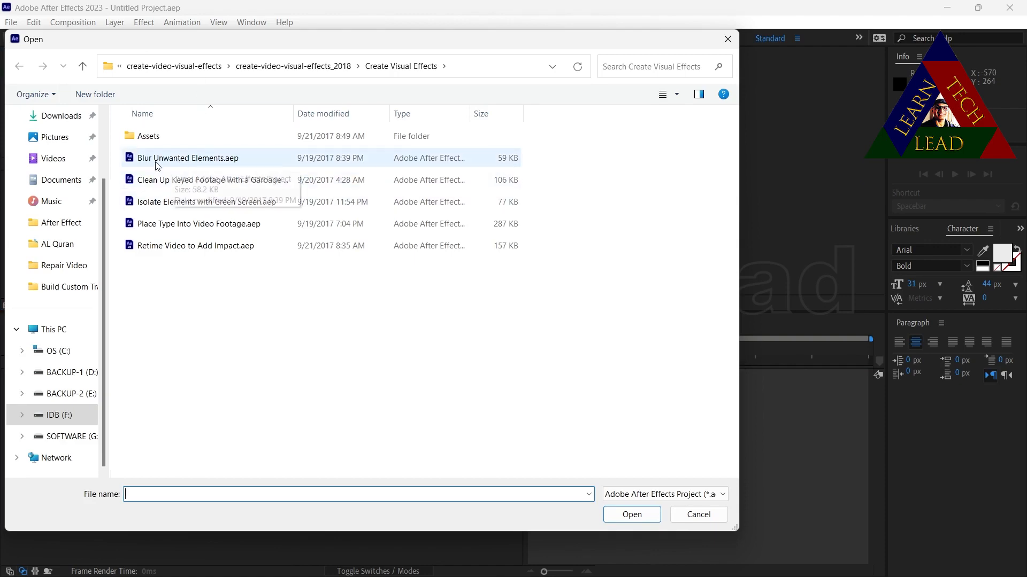
pyautogui.doubleClick(202, 159)
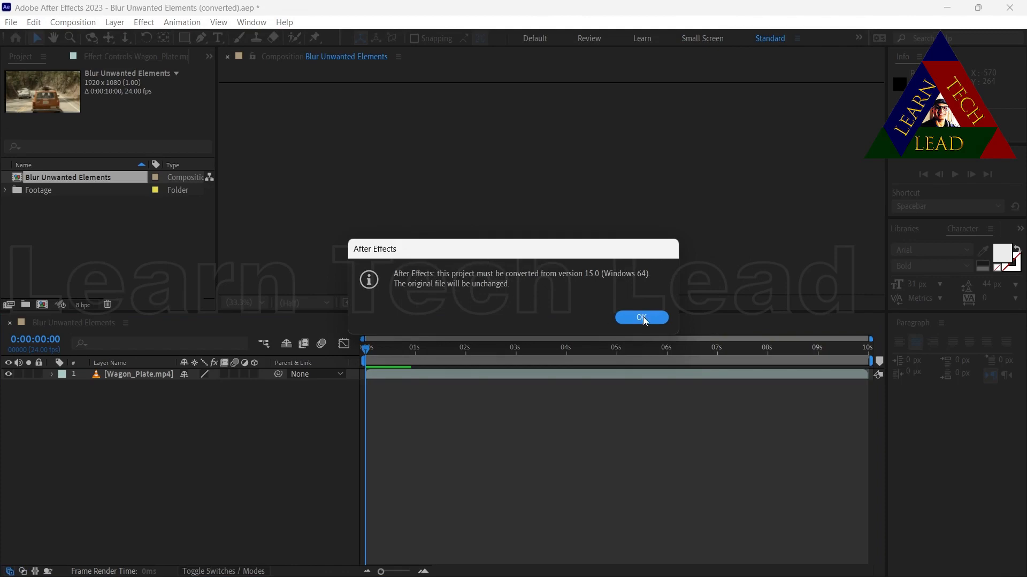
pyautogui.click(641, 318)
# Magnify the composition view to 100% and center it on the orange wagon's license plate at the first frame
pyautogui.moveTo(366, 350); pyautogui.dragTo(324, 377)
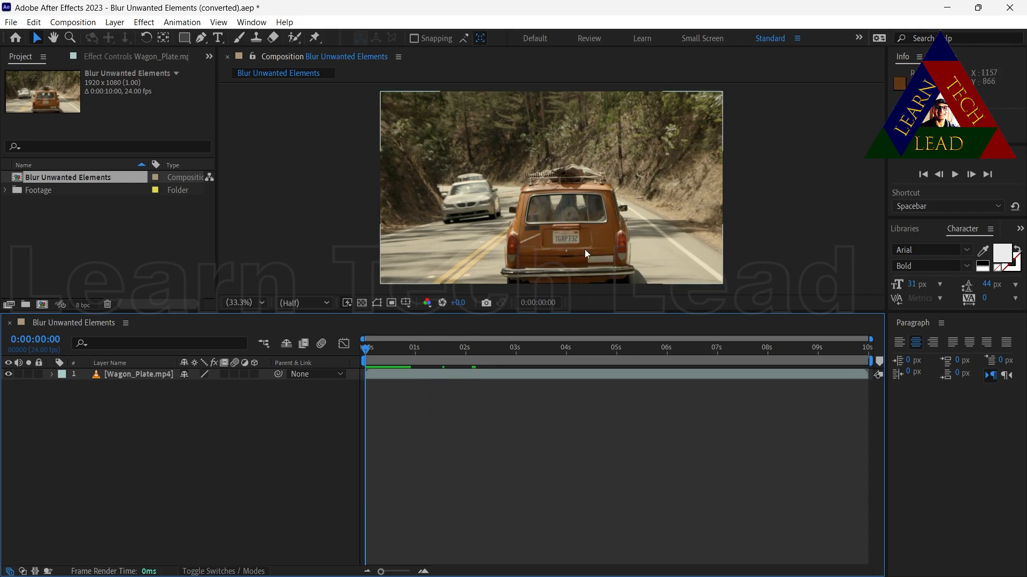
pyautogui.click(264, 303)
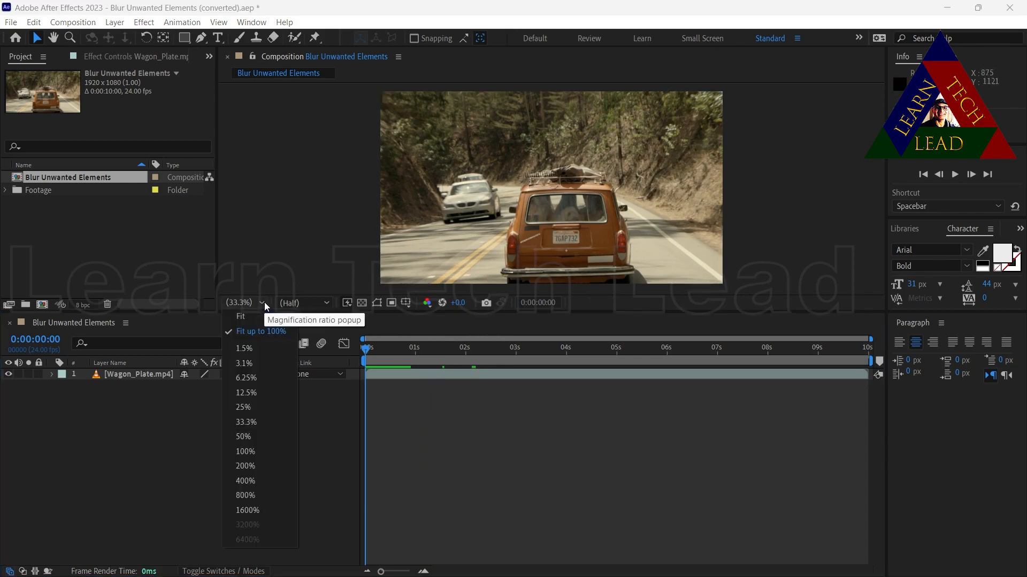
pyautogui.click(249, 452)
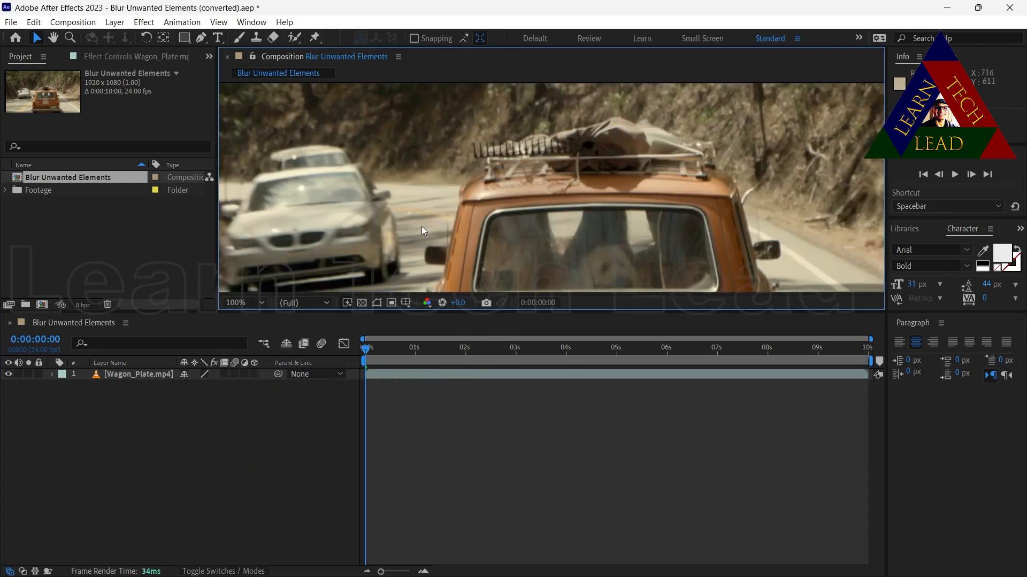
pyautogui.press('h')
pyautogui.moveTo(421, 226); pyautogui.dragTo(378, 89)
pyautogui.press('v')
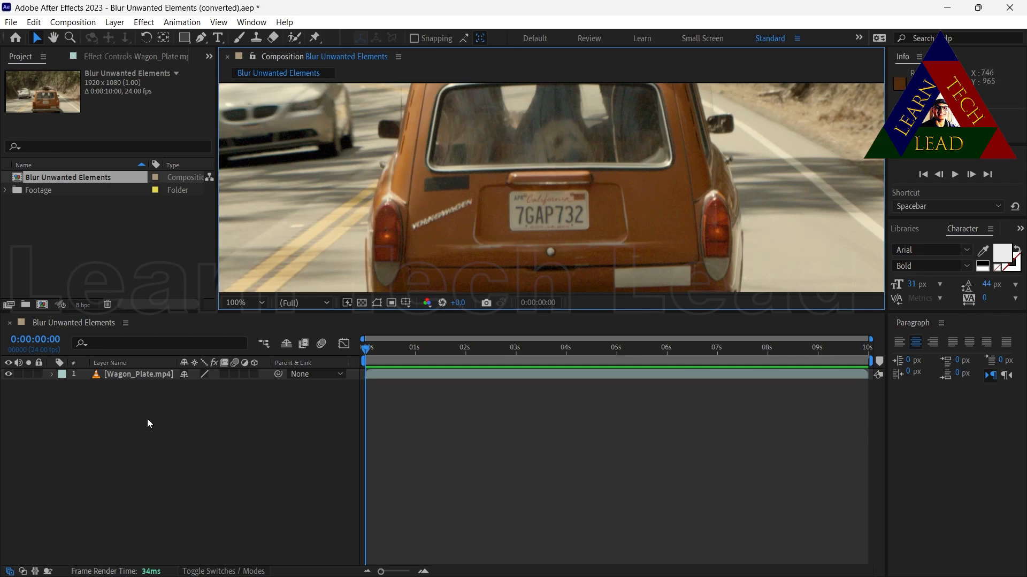
# Scrub through the wagon clip to examine the license plate's motion, and return to the first frame
pyautogui.moveTo(368, 351); pyautogui.dragTo(602, 362)
pyautogui.moveTo(682, 357); pyautogui.dragTo(316, 364)
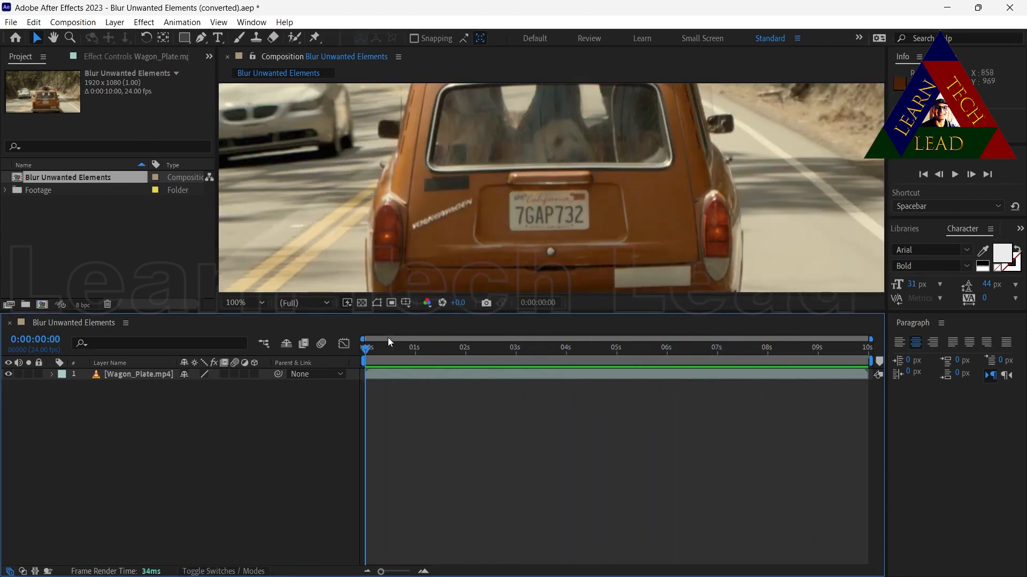
pyautogui.moveTo(366, 349); pyautogui.dragTo(317, 374)
# Draw a closed four-point mask around the license plate on the Wagon_Plate.mp4 layer with the Pen tool
pyautogui.click(124, 374)
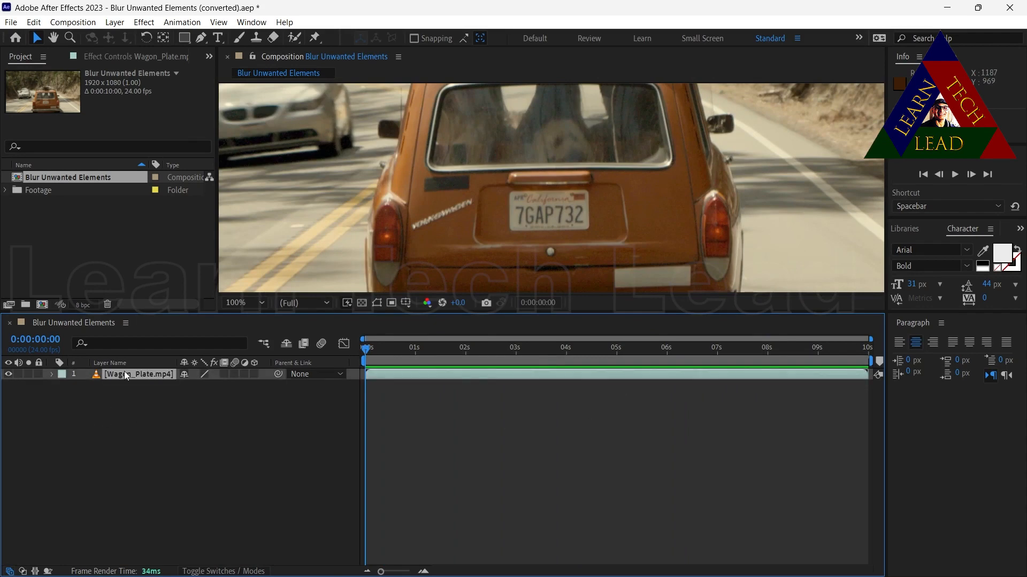
pyautogui.click(200, 40)
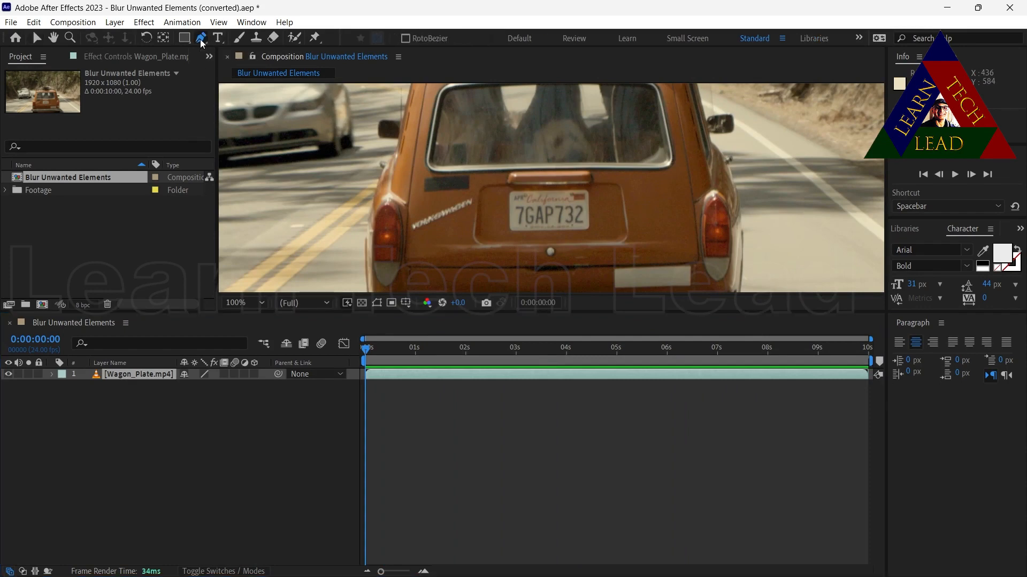
pyautogui.click(508, 192)
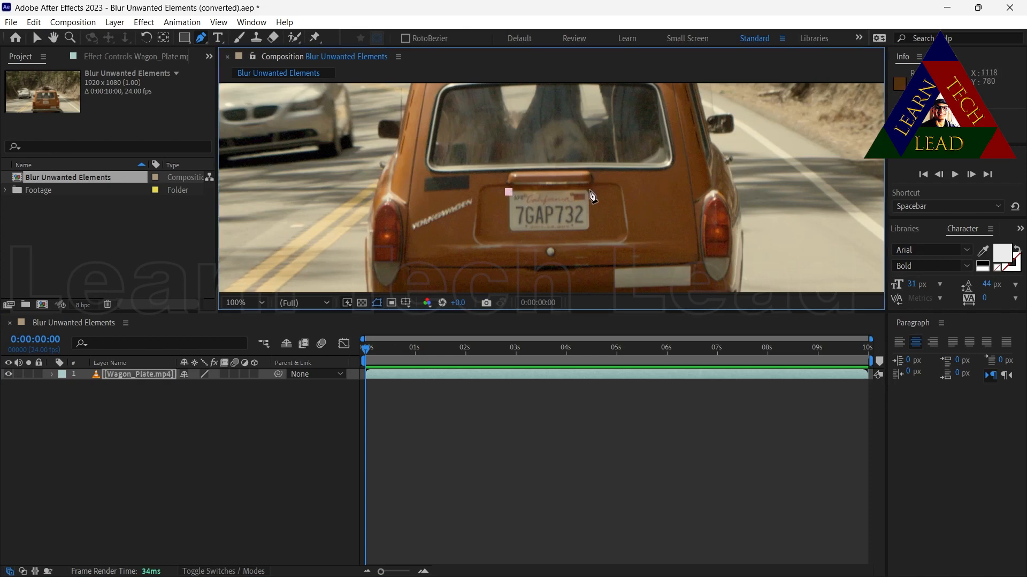
pyautogui.click(590, 191)
pyautogui.click(589, 231)
pyautogui.click(508, 232)
pyautogui.click(510, 192)
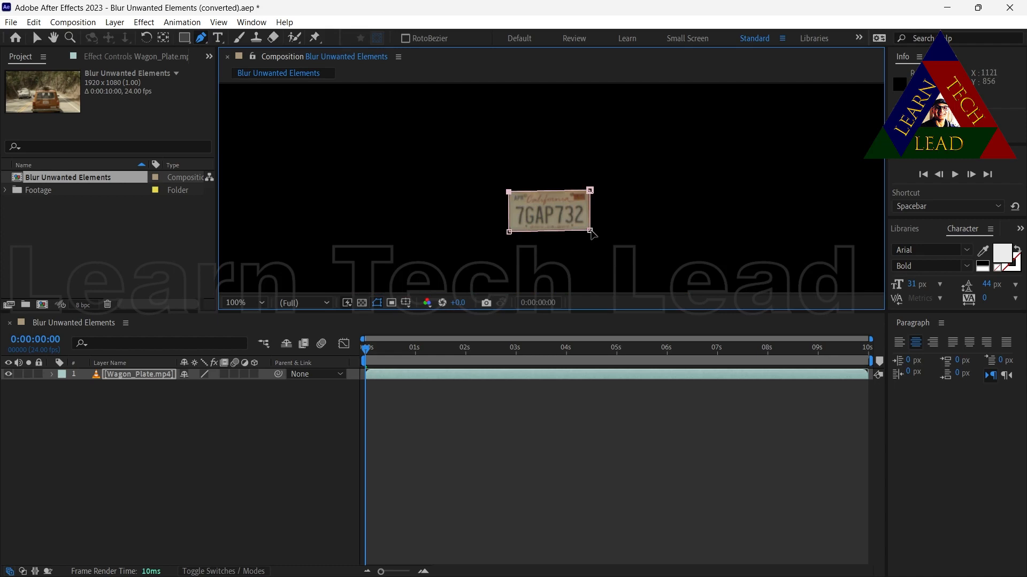
# Move the mask's four corner points slightly outward so the mask encloses the whole license plate with a small margin
pyautogui.moveTo(591, 232)
pyautogui.mouseDown()
pyautogui.moveTo(602, 246)
pyautogui.moveTo(593, 232)
pyautogui.mouseUp()
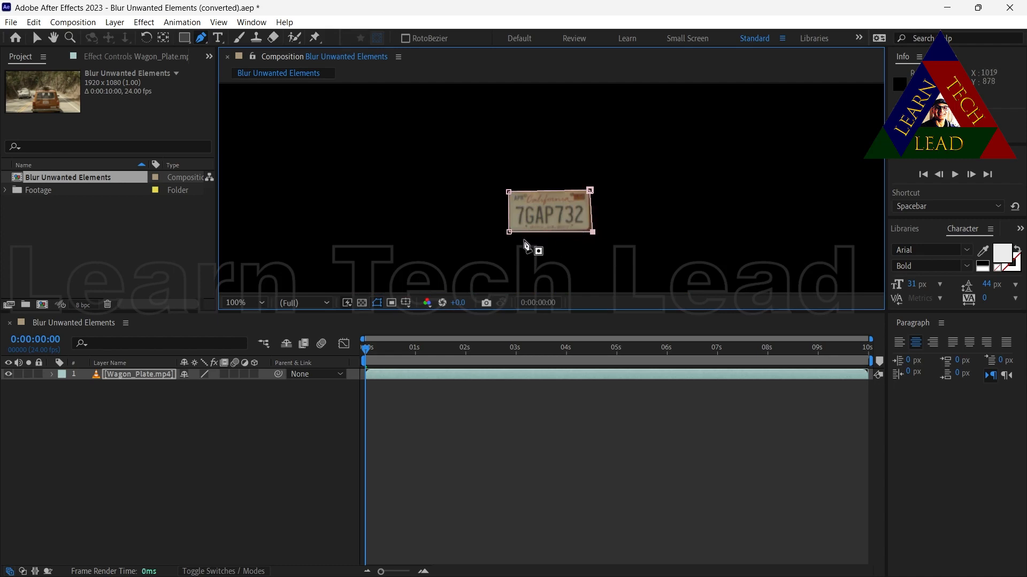
pyautogui.moveTo(509, 232); pyautogui.dragTo(506, 235)
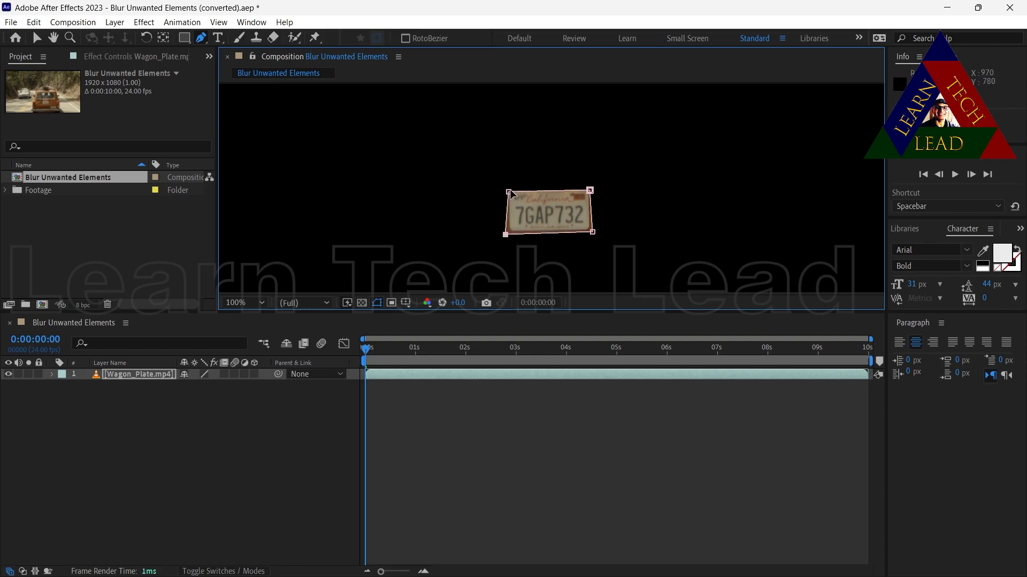
pyautogui.moveTo(511, 193); pyautogui.dragTo(508, 192)
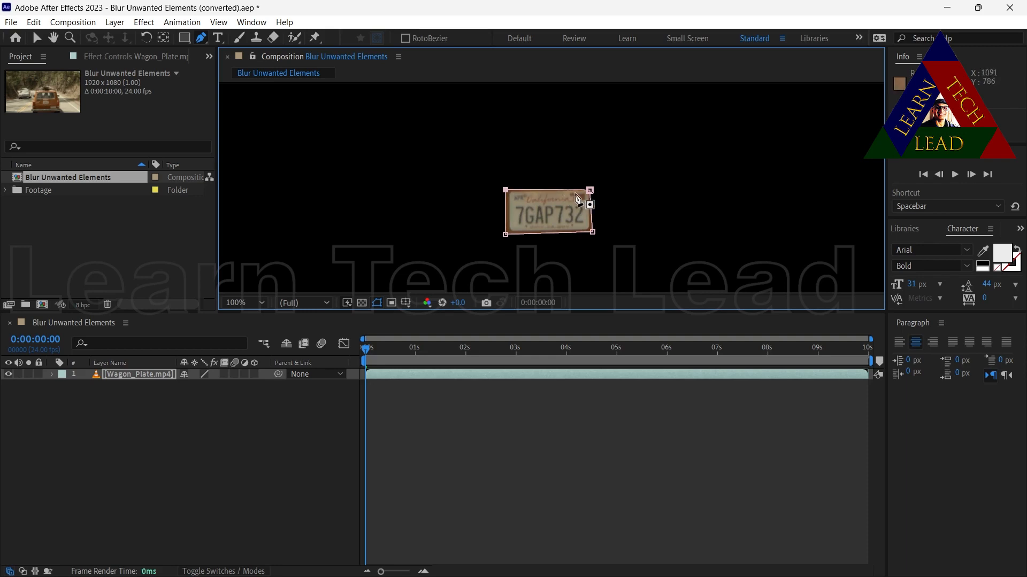
pyautogui.click(590, 191)
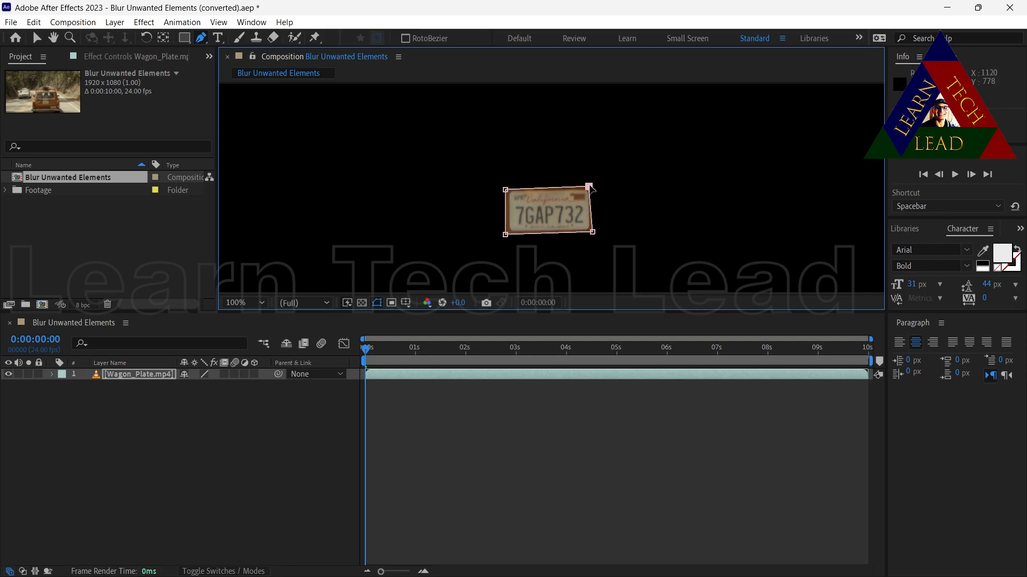
pyautogui.moveTo(591, 192); pyautogui.dragTo(591, 186)
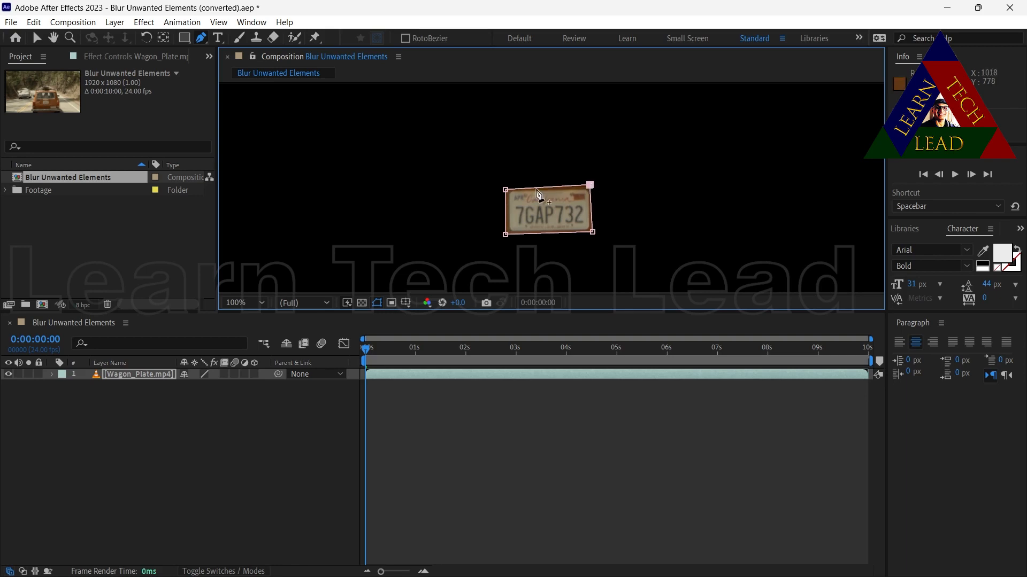
pyautogui.moveTo(507, 190); pyautogui.dragTo(506, 187)
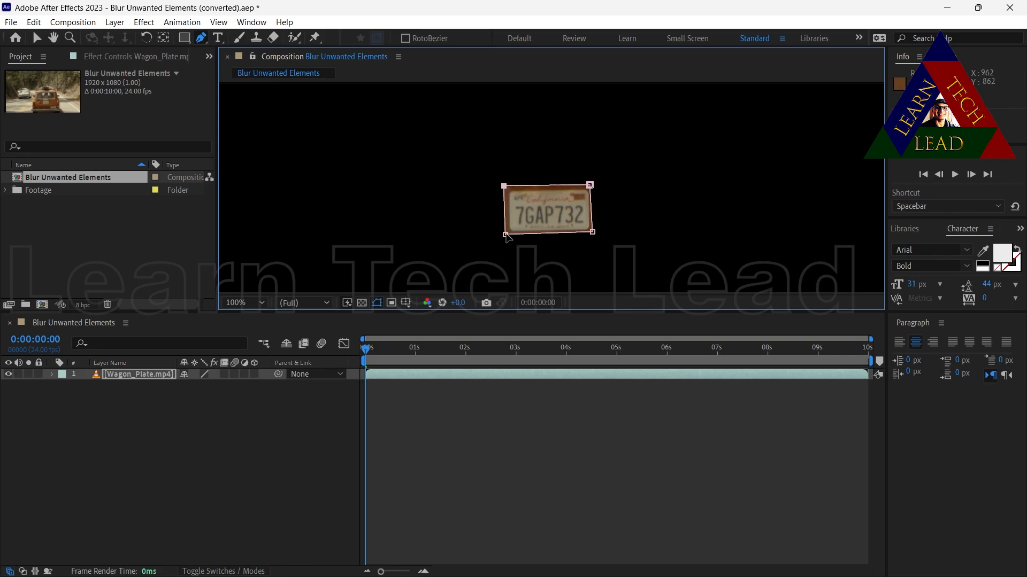
pyautogui.moveTo(506, 234); pyautogui.dragTo(506, 238)
pyautogui.moveTo(593, 233); pyautogui.dragTo(594, 236)
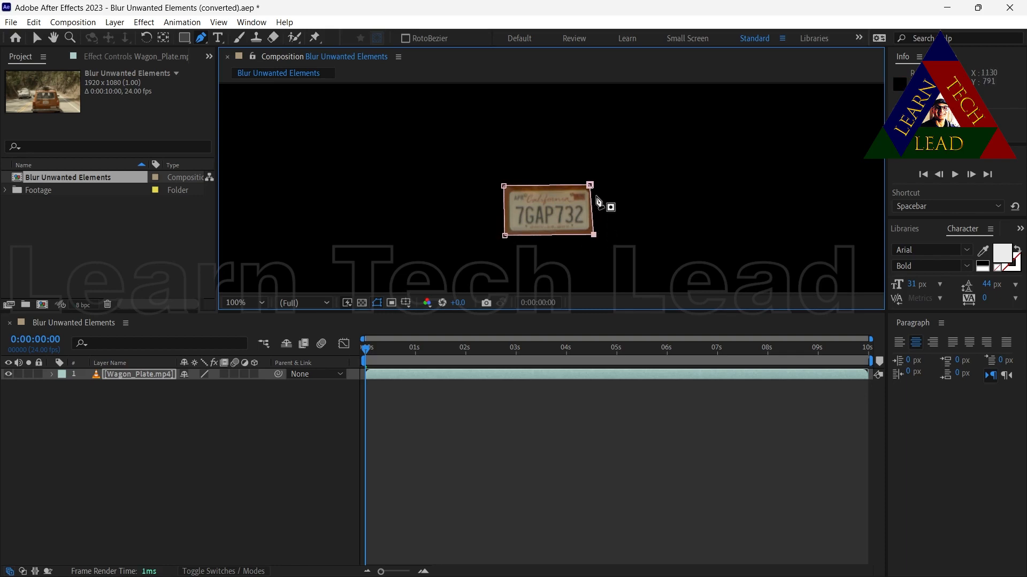
pyautogui.moveTo(592, 187); pyautogui.dragTo(596, 188)
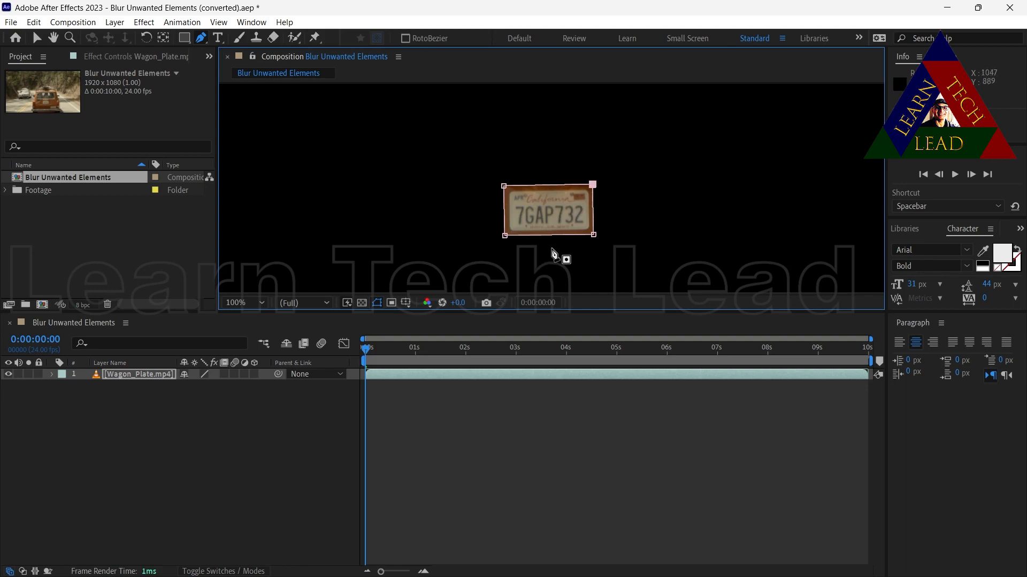
# Switch to the Selection tool, reveal the Wagon_Plate.mp4 layer's masks and select Mask 1
pyautogui.click(36, 37)
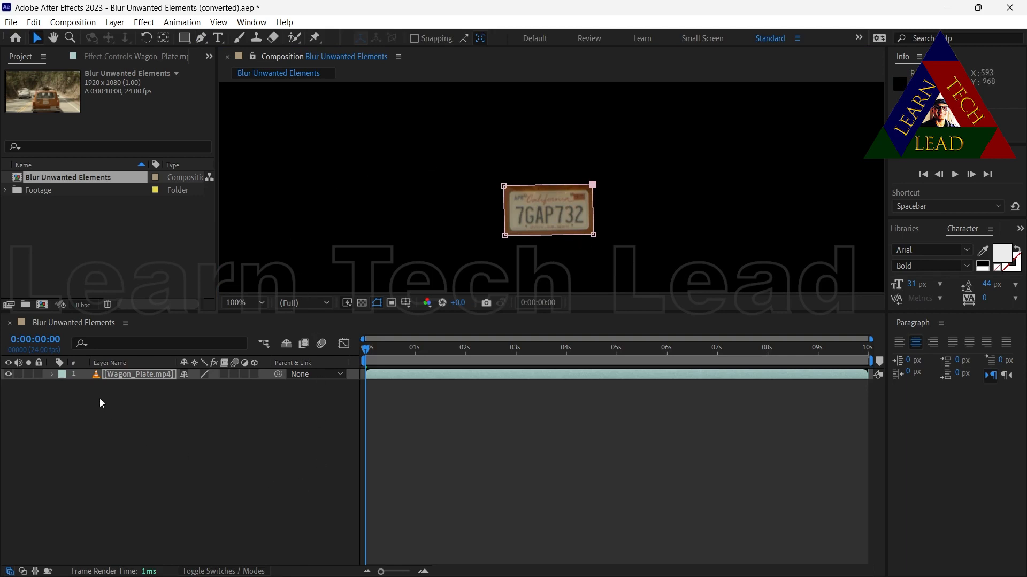
pyautogui.click(51, 374)
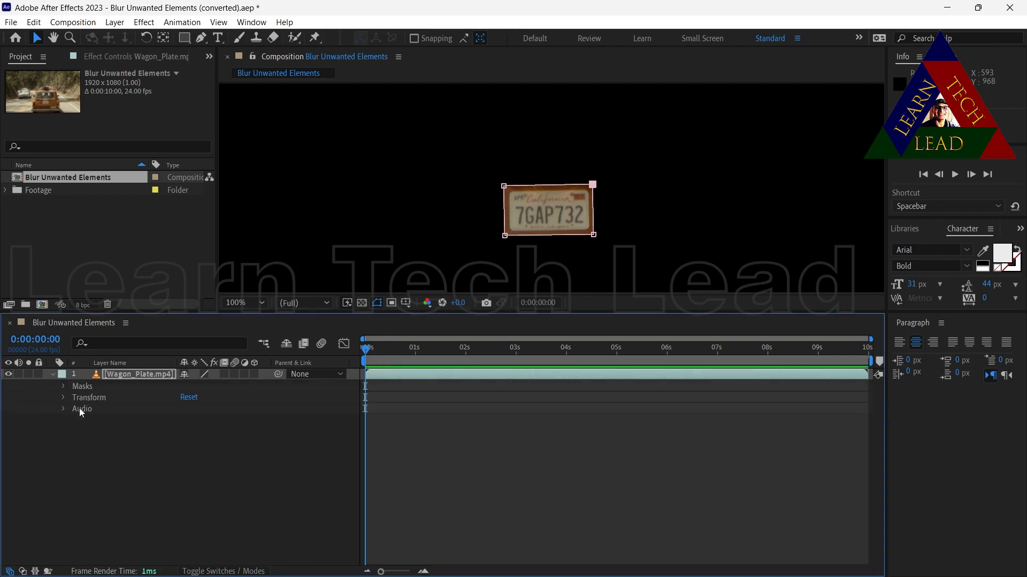
pyautogui.click(62, 387)
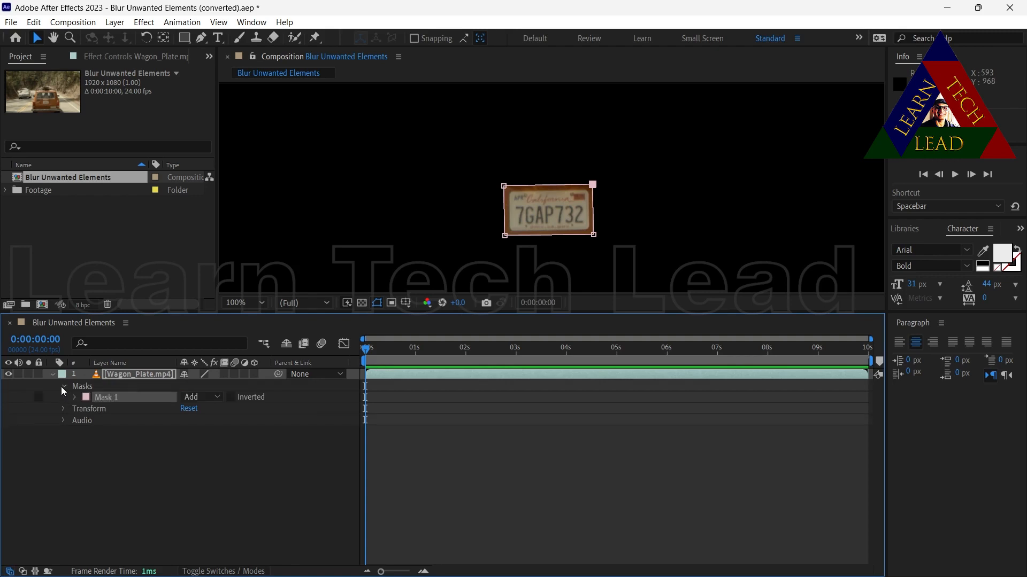
pyautogui.click(128, 440)
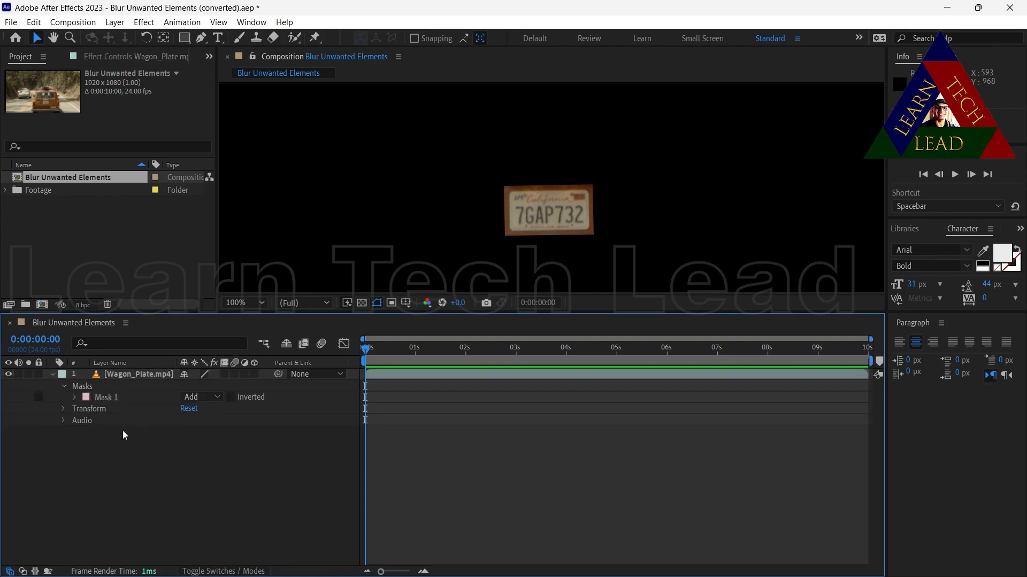
pyautogui.click(104, 398)
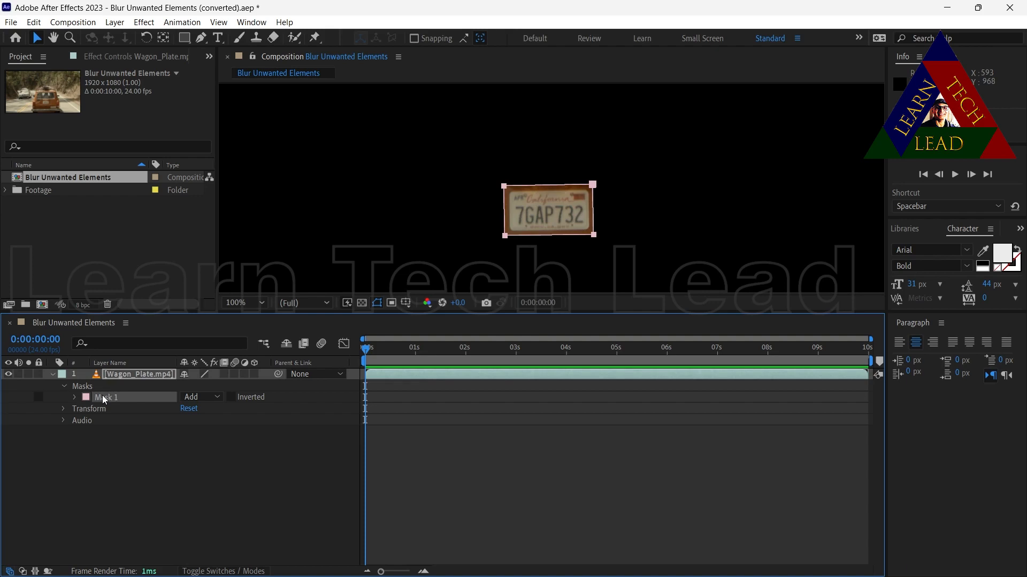
# Track Mask 1 forward from the first frame using the Position, Scale & Rotation method, stopping at 0:00:05:00
pyautogui.rightClick(104, 399)
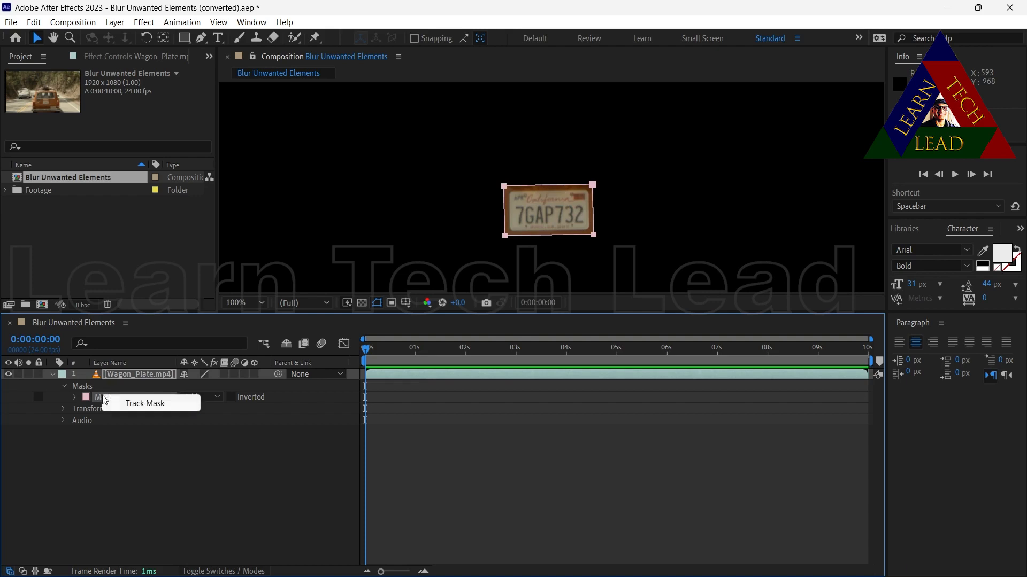
pyautogui.click(143, 405)
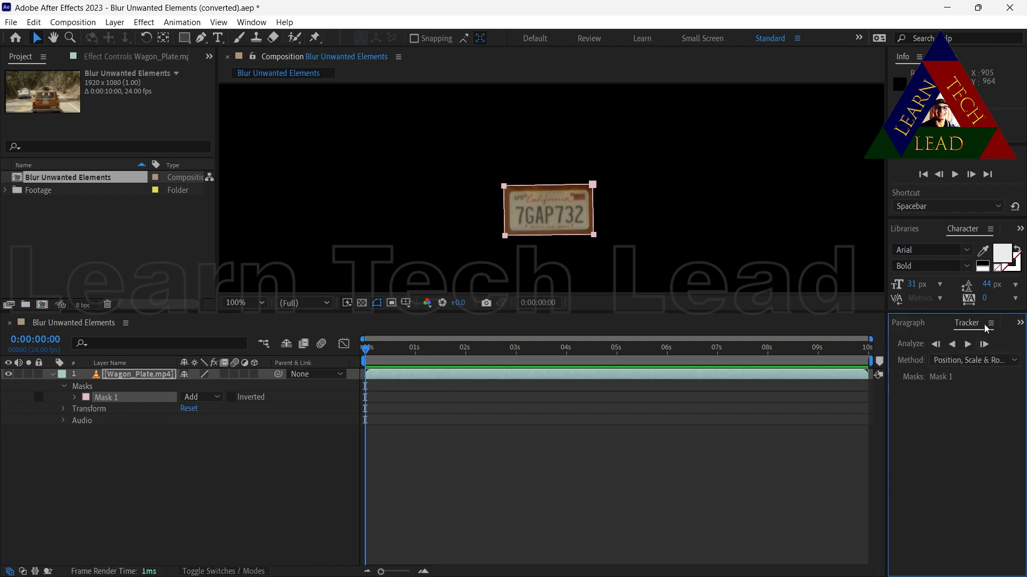
pyautogui.click(970, 360)
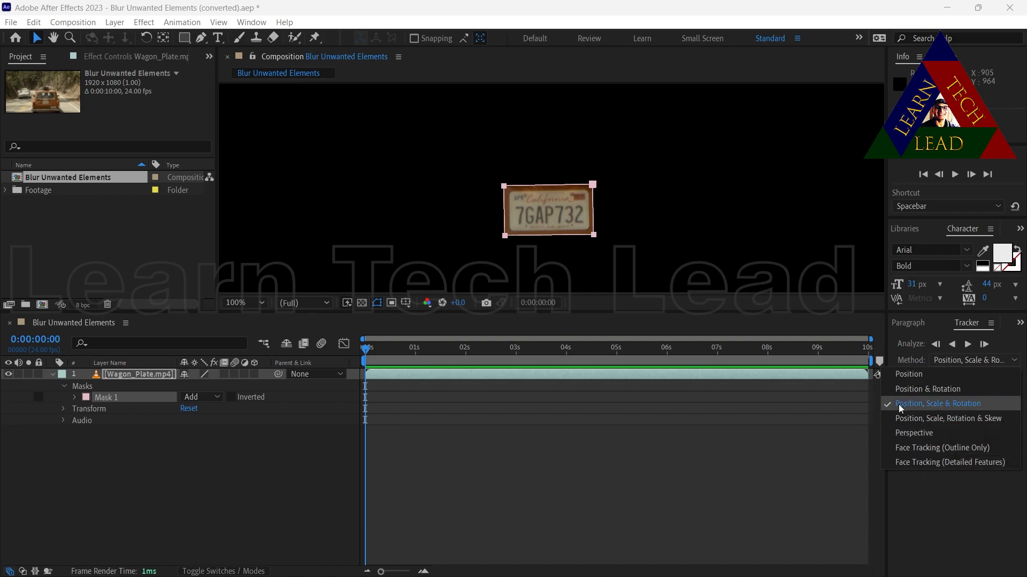
pyautogui.click(921, 405)
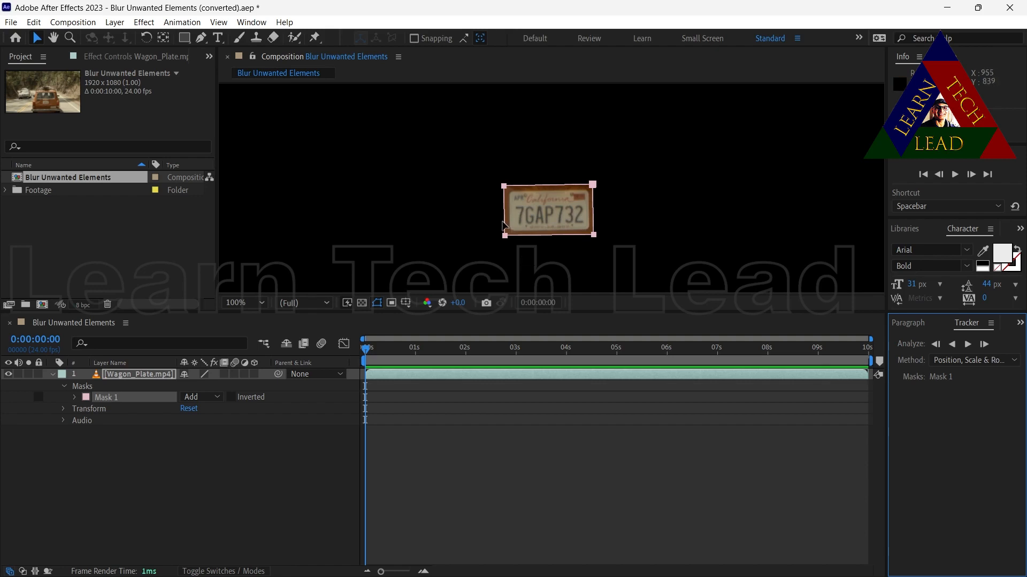
pyautogui.click(968, 346)
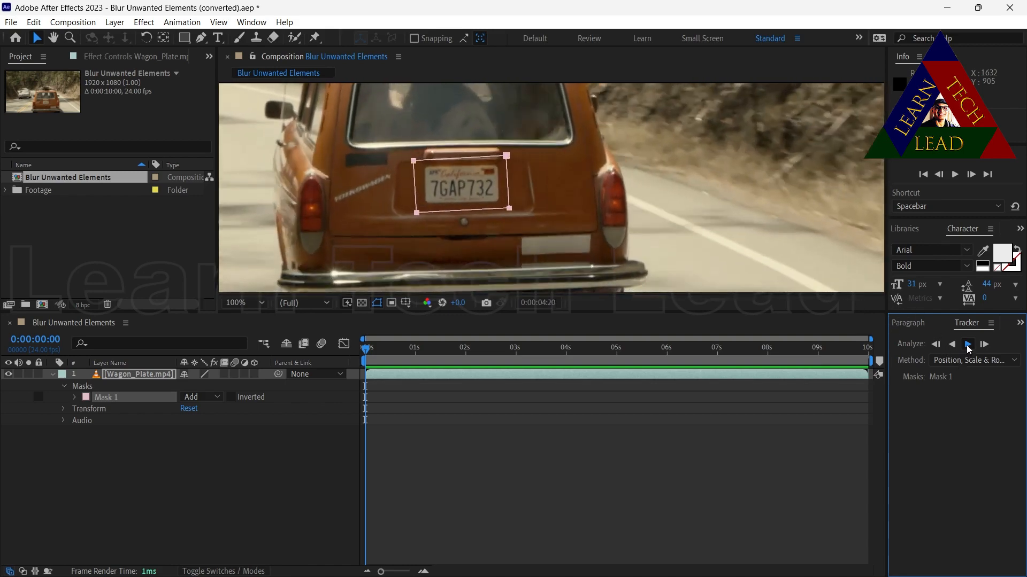
pyautogui.click(966, 346)
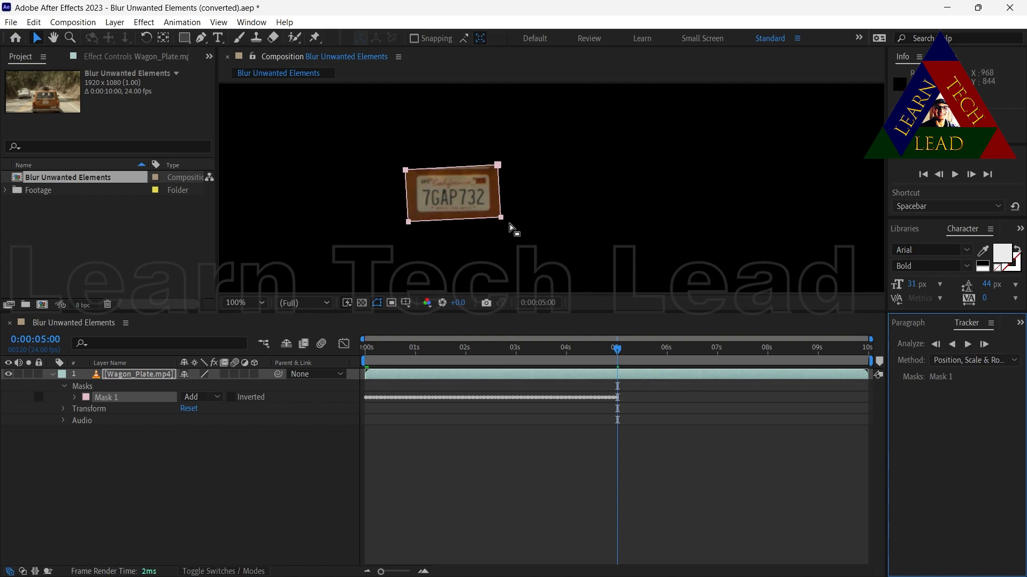
# Nudge the mask slightly at 0:00:05:00 to recentre it on the plate and continue tracking forward, stopping at 0:00:05:18
pyautogui.click(498, 166)
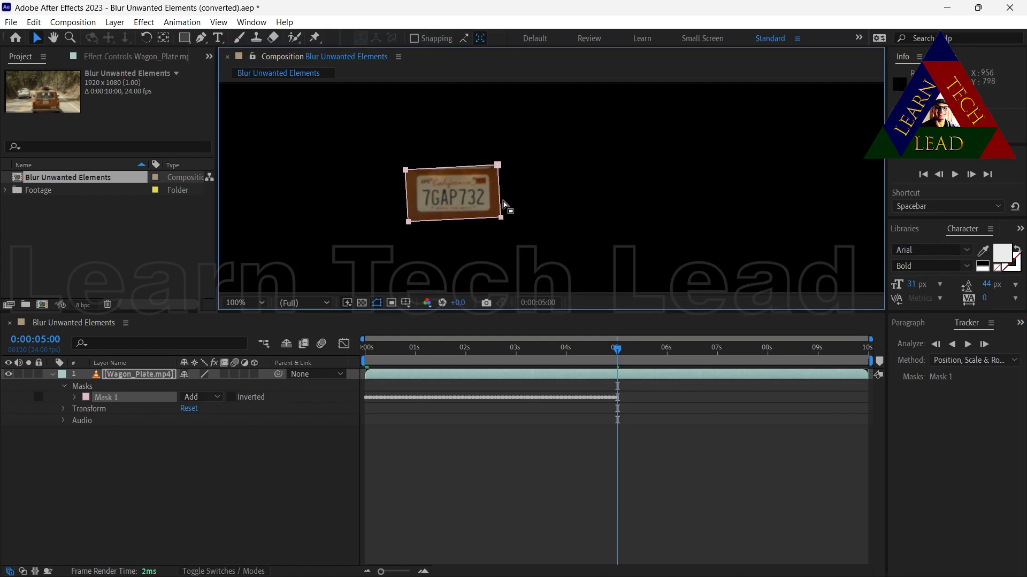
pyautogui.moveTo(501, 216); pyautogui.dragTo(500, 216)
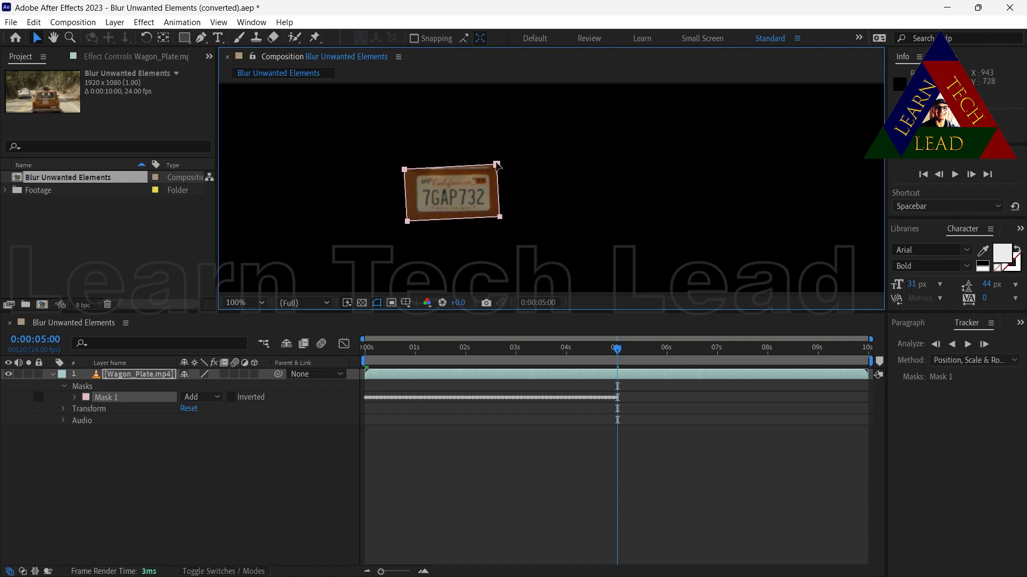
pyautogui.doubleClick(497, 166)
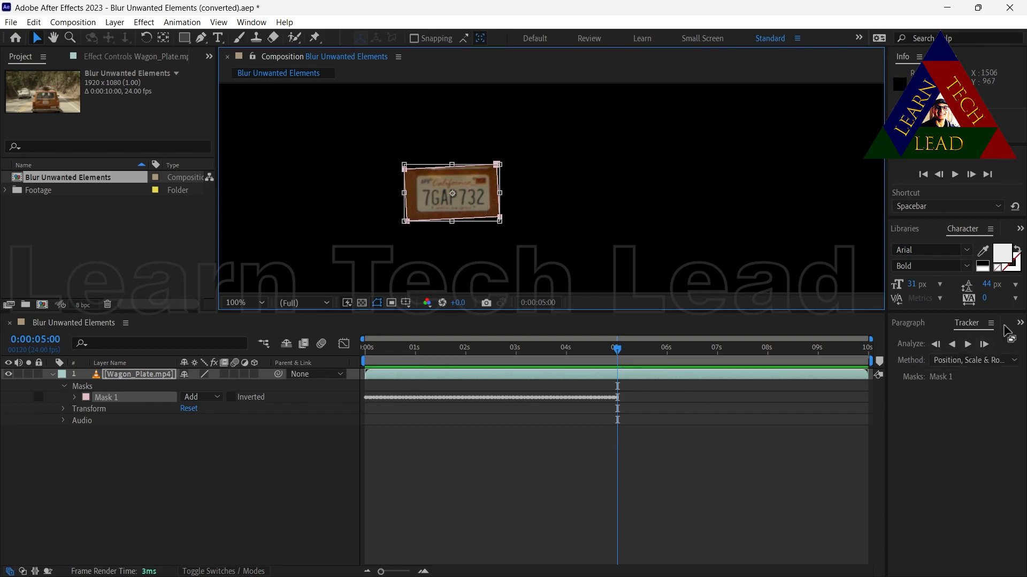
pyautogui.click(969, 344)
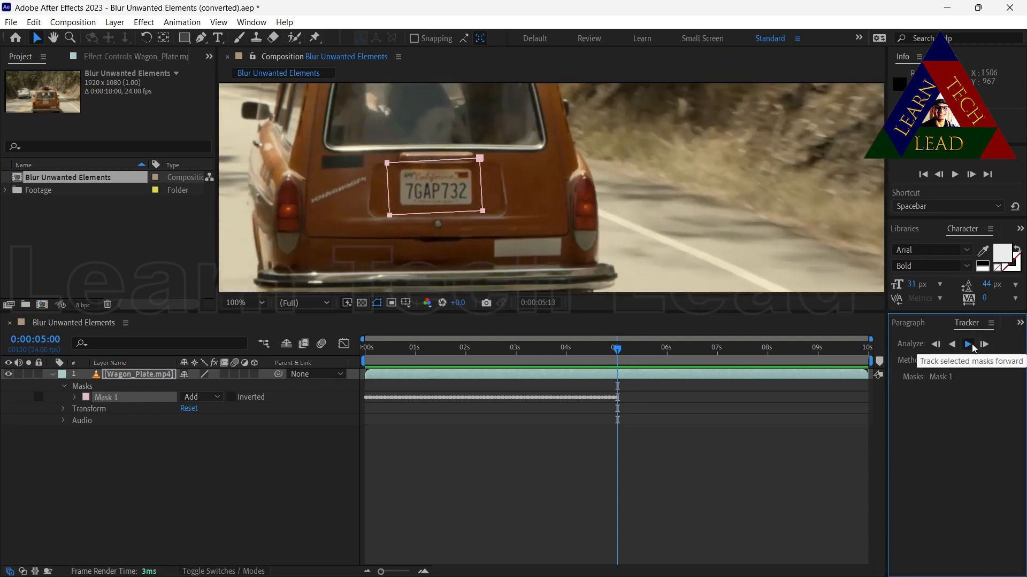
pyautogui.click(972, 348)
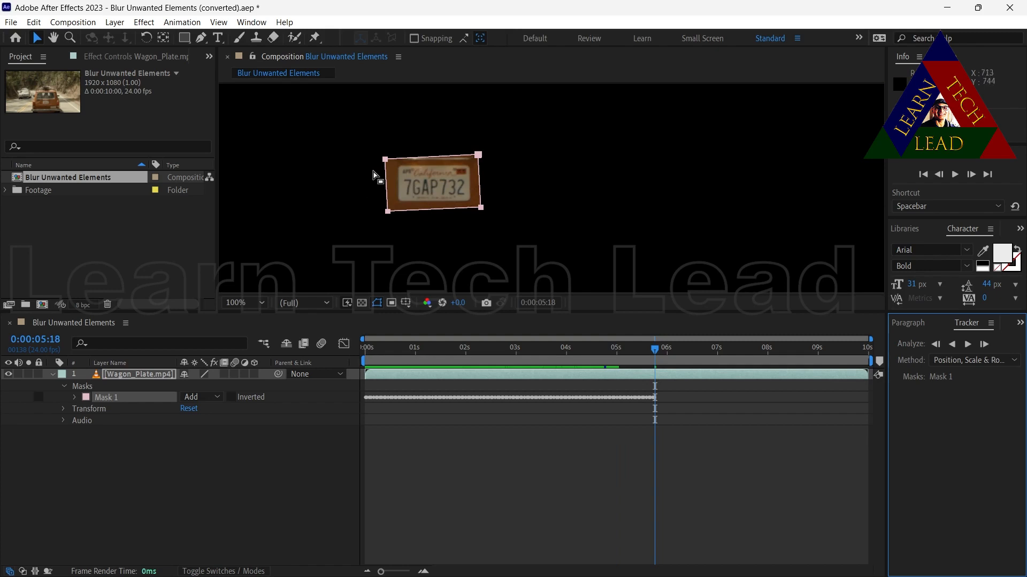
# Move the mask's four corner points slightly inward around the plate at 0:00:05:18 and continue tracking forward to 0:00:09:10
pyautogui.click(386, 187)
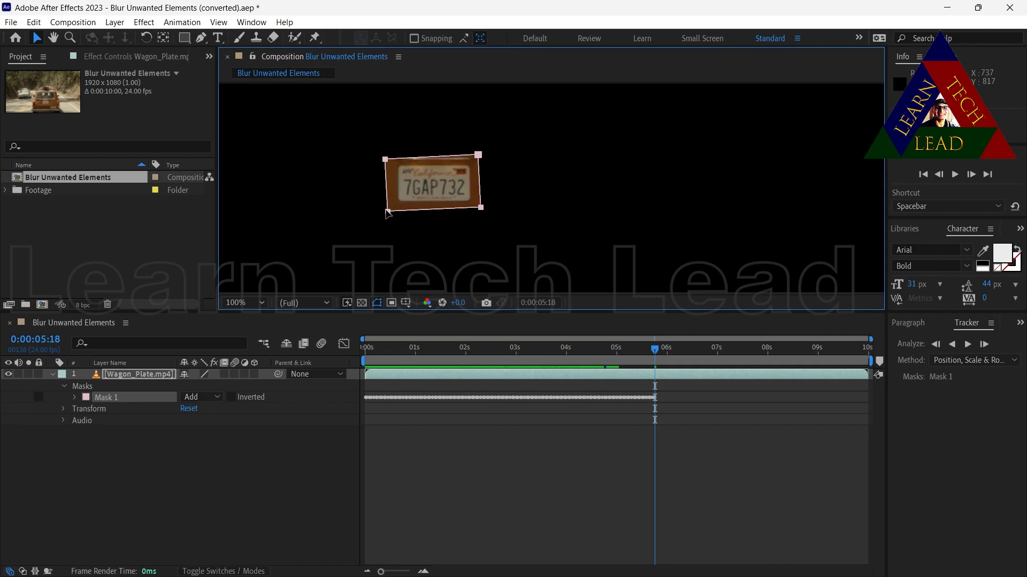
pyautogui.rightClick(388, 213)
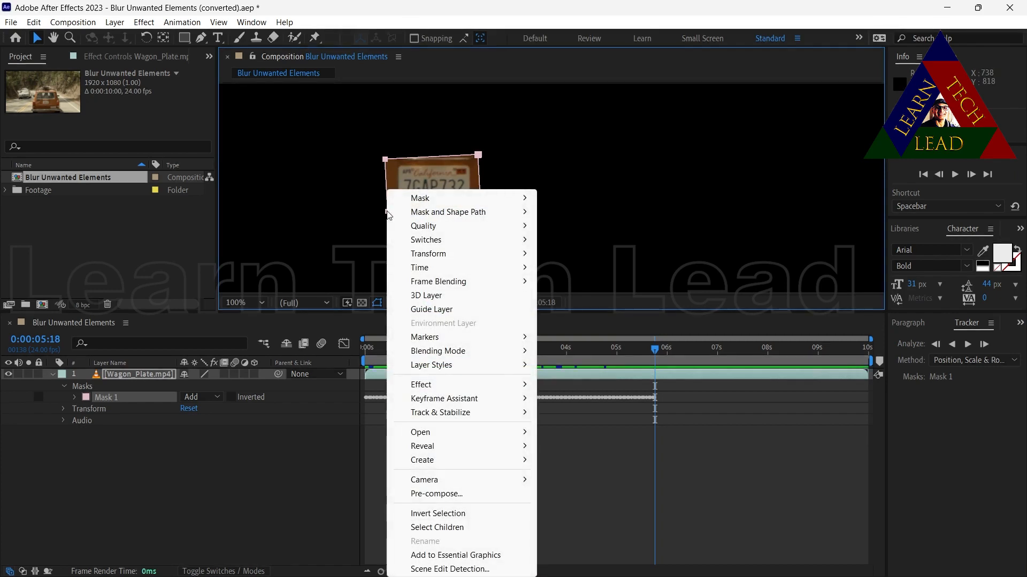
pyautogui.click(391, 218)
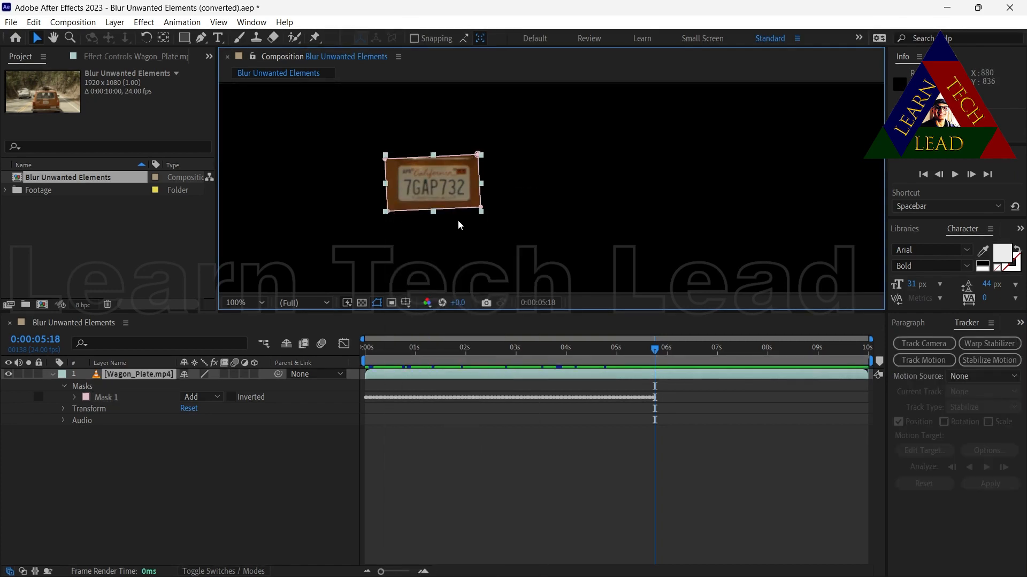
pyautogui.click(386, 212)
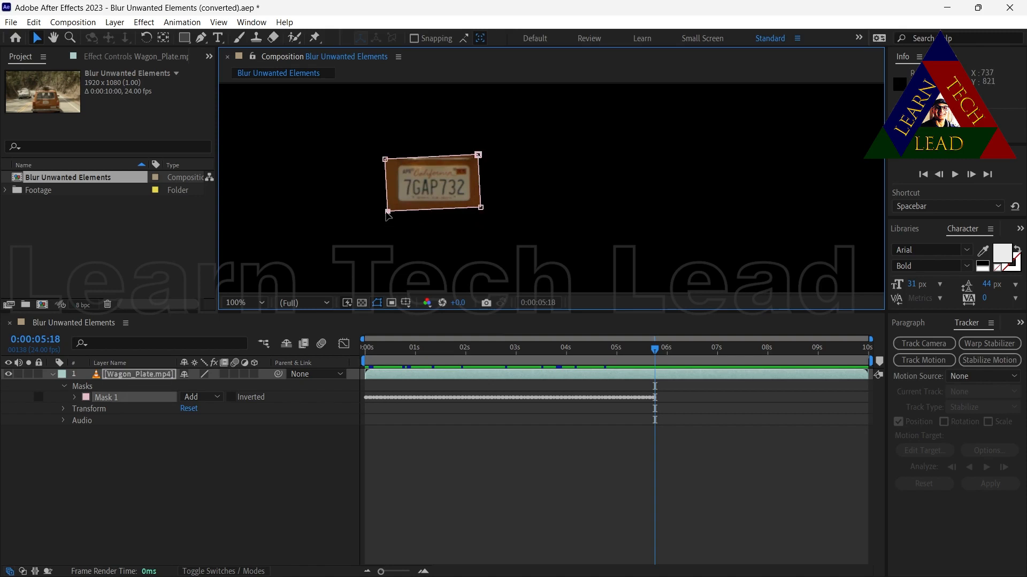
pyautogui.moveTo(388, 214); pyautogui.dragTo(393, 212)
pyautogui.moveTo(385, 159); pyautogui.dragTo(390, 160)
pyautogui.moveTo(478, 155); pyautogui.dragTo(477, 158)
pyautogui.moveTo(480, 208); pyautogui.dragTo(477, 206)
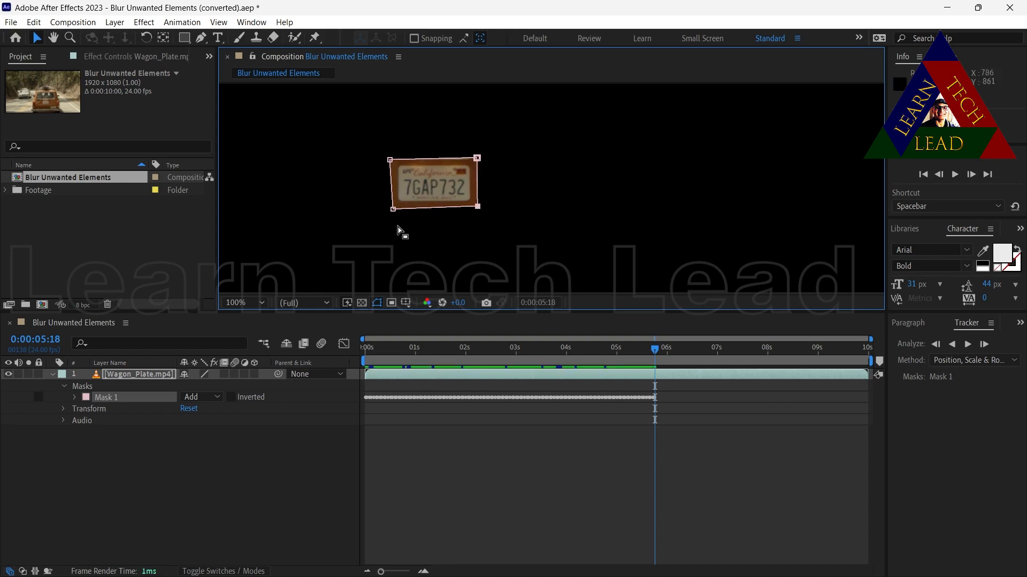
pyautogui.click(969, 345)
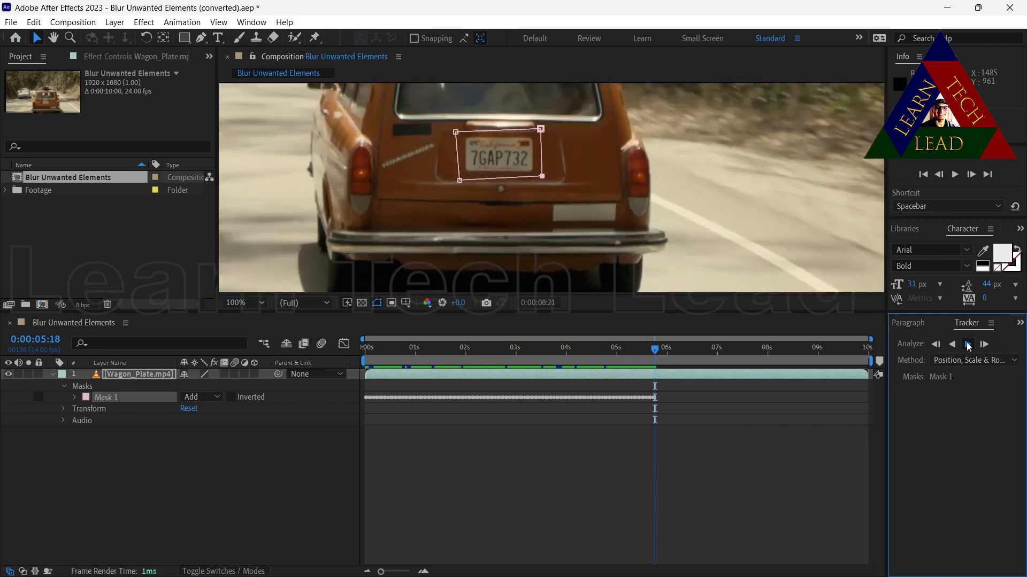
pyautogui.click(968, 346)
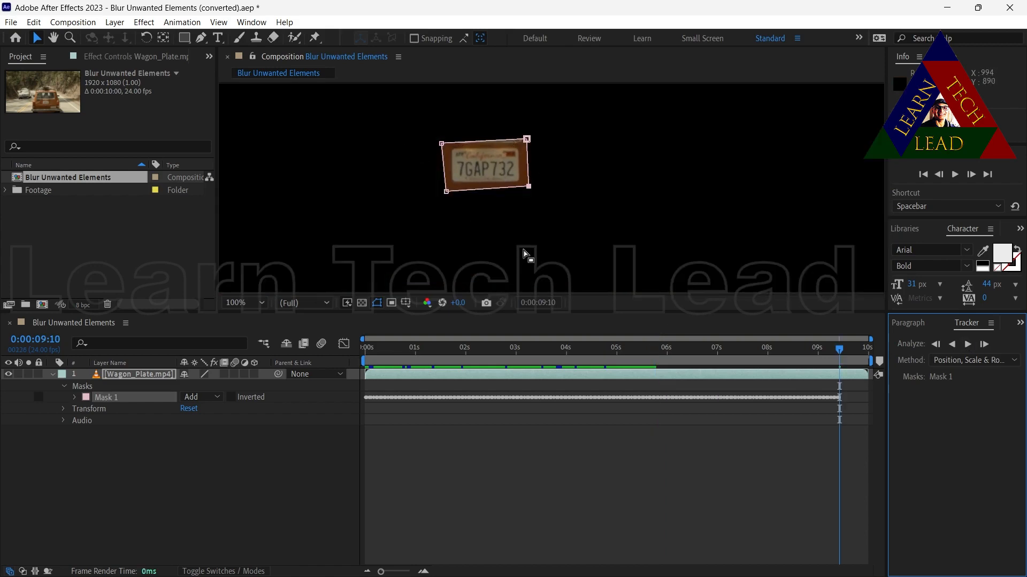
# Tighten the mask's corner points around the license plate at 0:00:09:10 and track the mask forward to the end of the clip
pyautogui.click(530, 188)
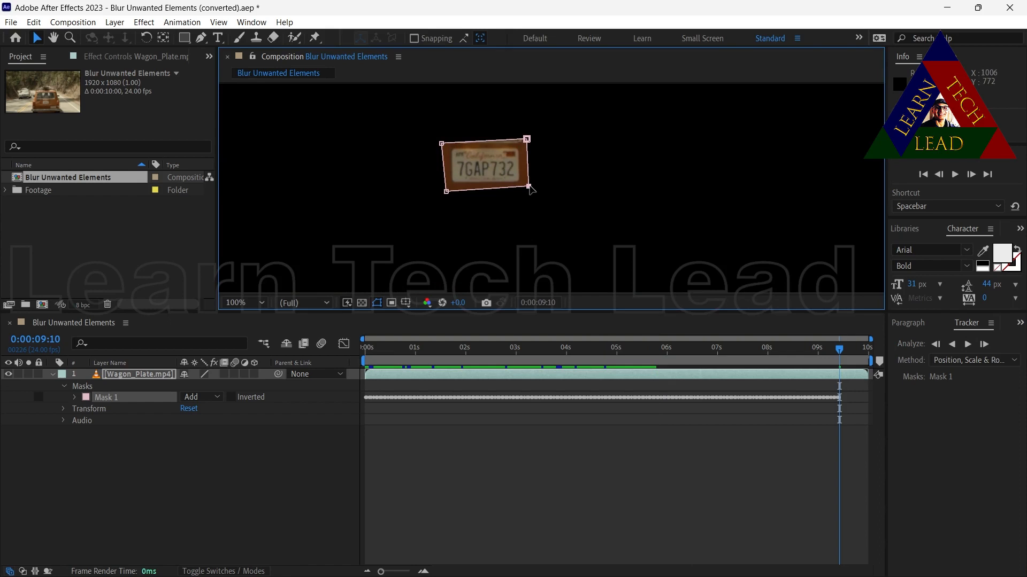
pyautogui.rightClick(531, 190)
pyautogui.press('Escape')
pyautogui.click(527, 140)
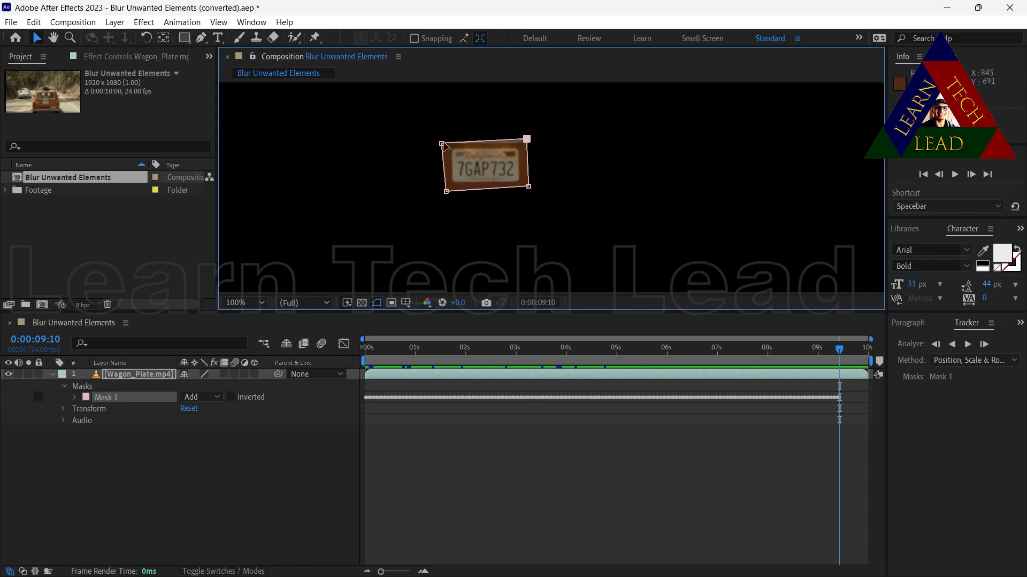
pyautogui.moveTo(442, 144); pyautogui.dragTo(447, 146)
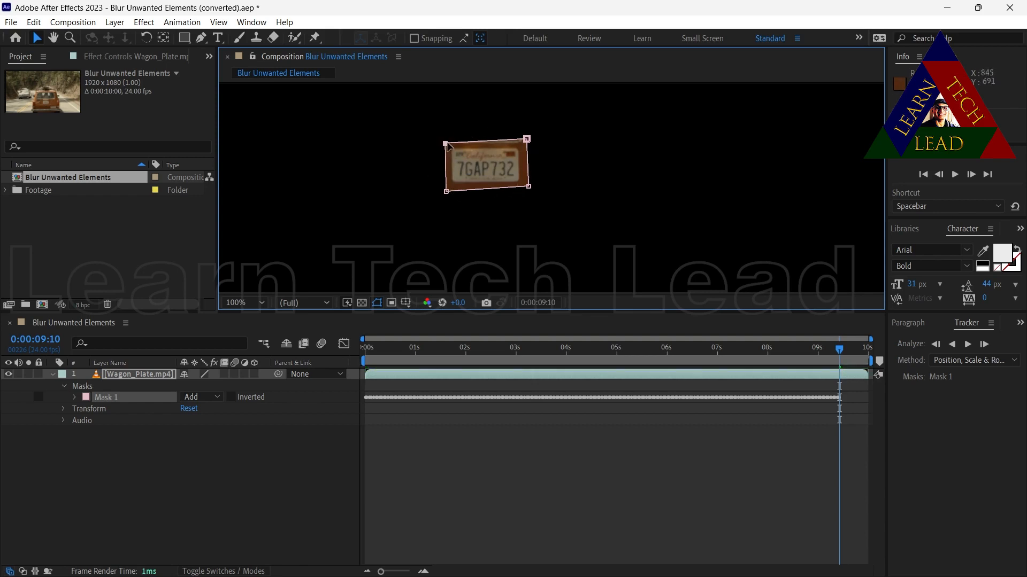
pyautogui.moveTo(530, 186); pyautogui.dragTo(527, 189)
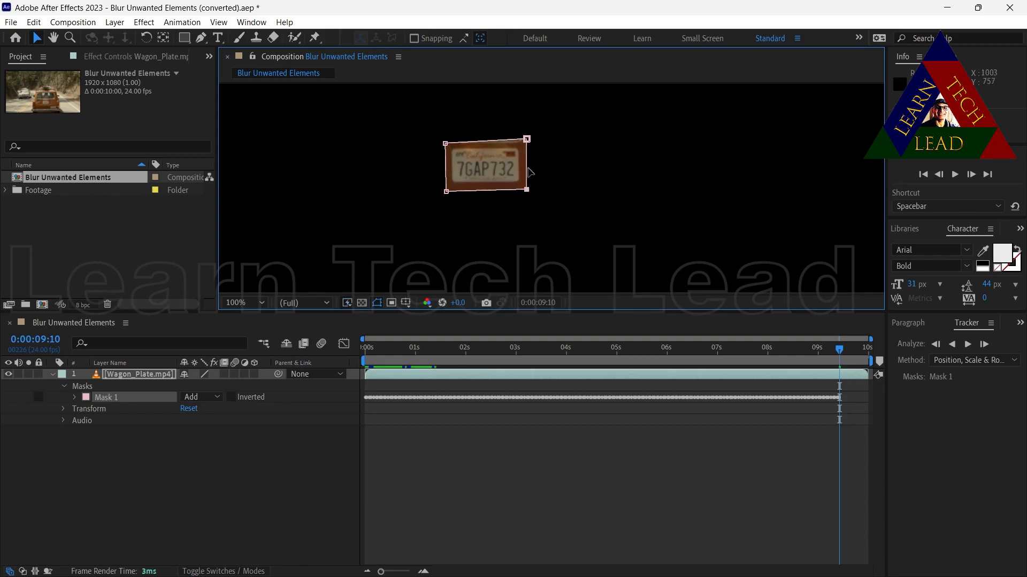
pyautogui.moveTo(527, 141); pyautogui.dragTo(525, 142)
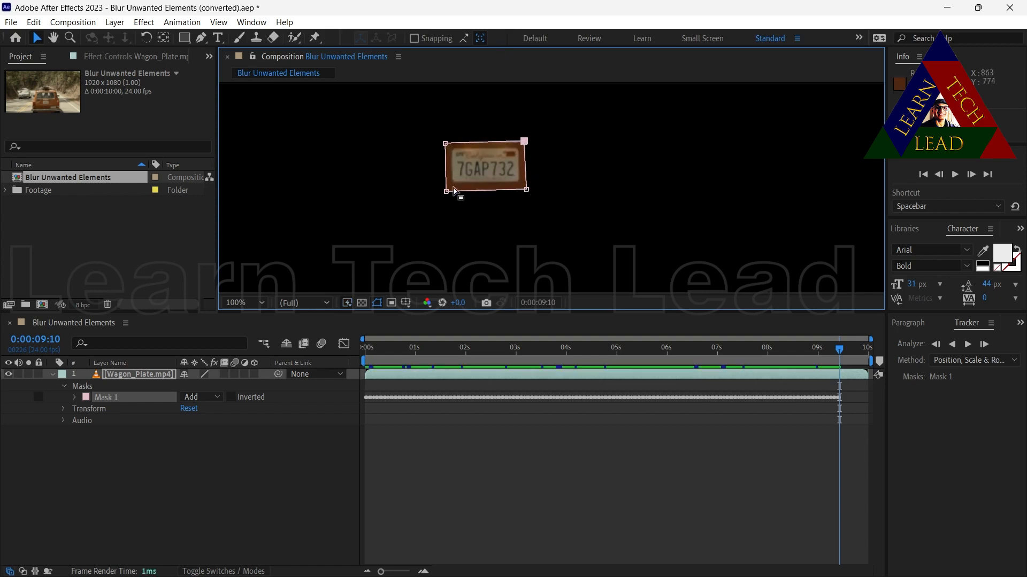
pyautogui.moveTo(447, 192); pyautogui.dragTo(447, 190)
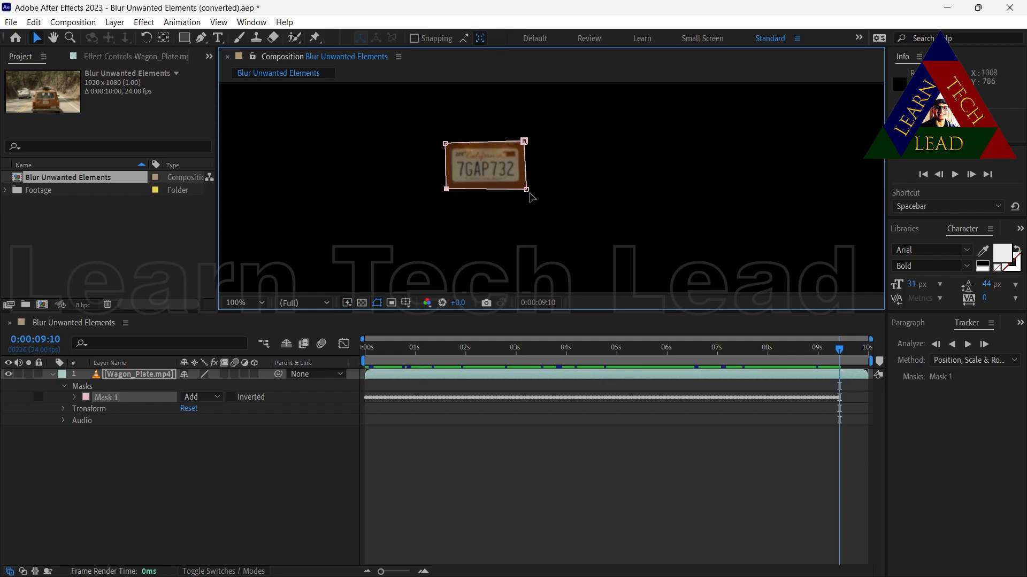
pyautogui.moveTo(527, 191); pyautogui.dragTo(527, 188)
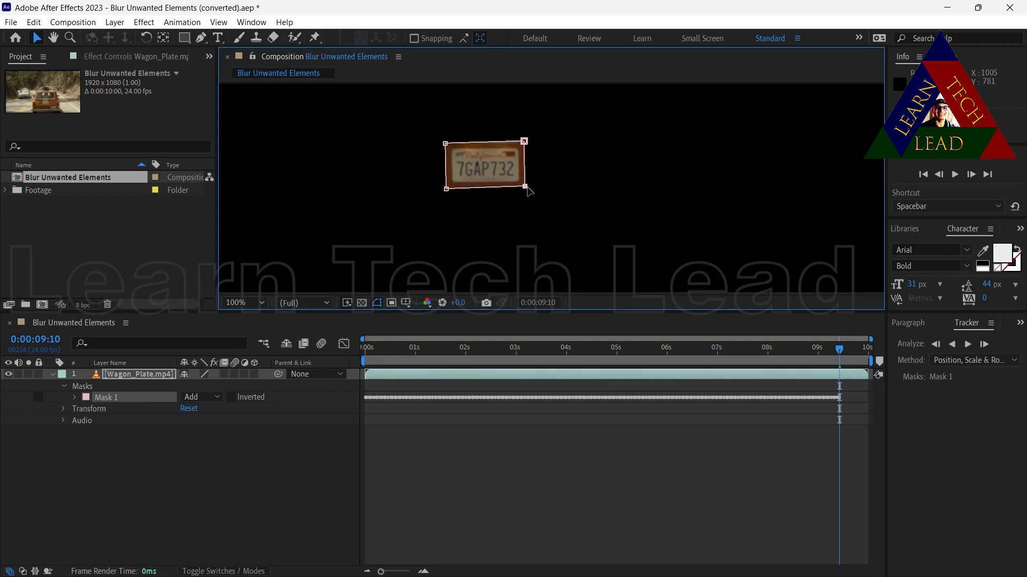
pyautogui.click(968, 347)
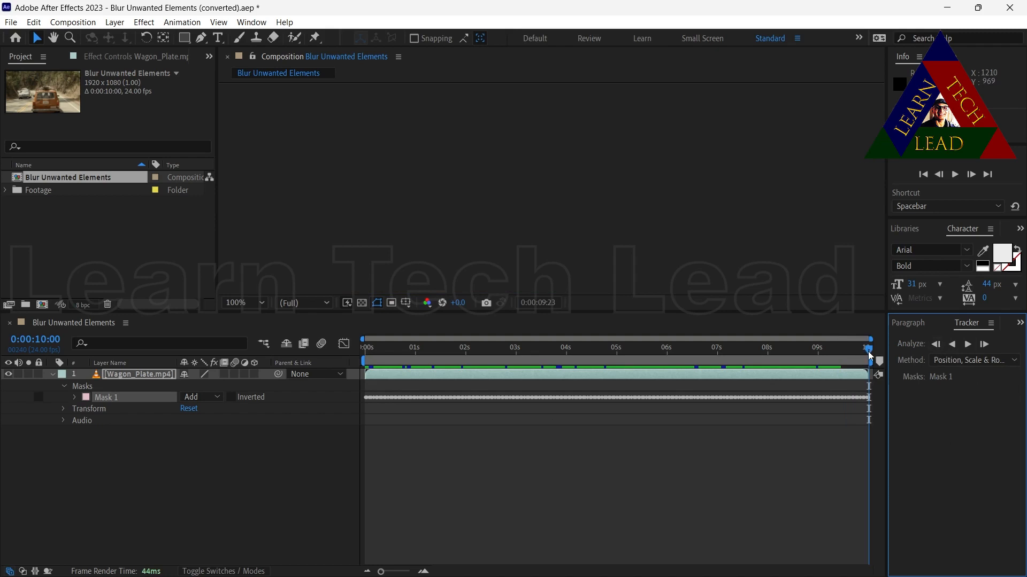
# Return to the first frame and apply a Gaussian Blur effect with a blurriness of 27.8 to the Wagon_Plate.mp4 layer
pyautogui.moveTo(870, 355); pyautogui.dragTo(289, 354)
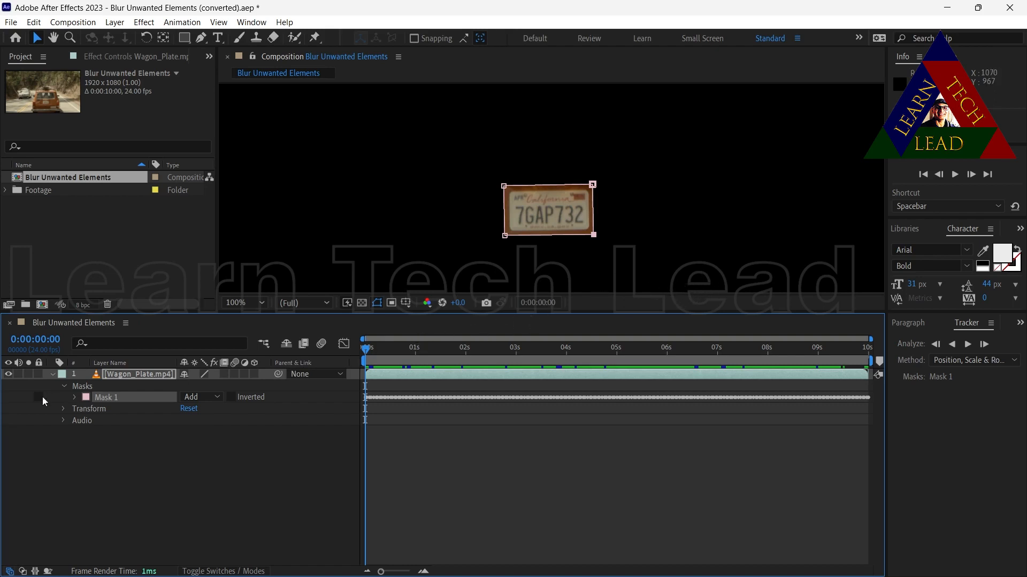
pyautogui.click(52, 374)
pyautogui.click(108, 432)
pyautogui.click(120, 374)
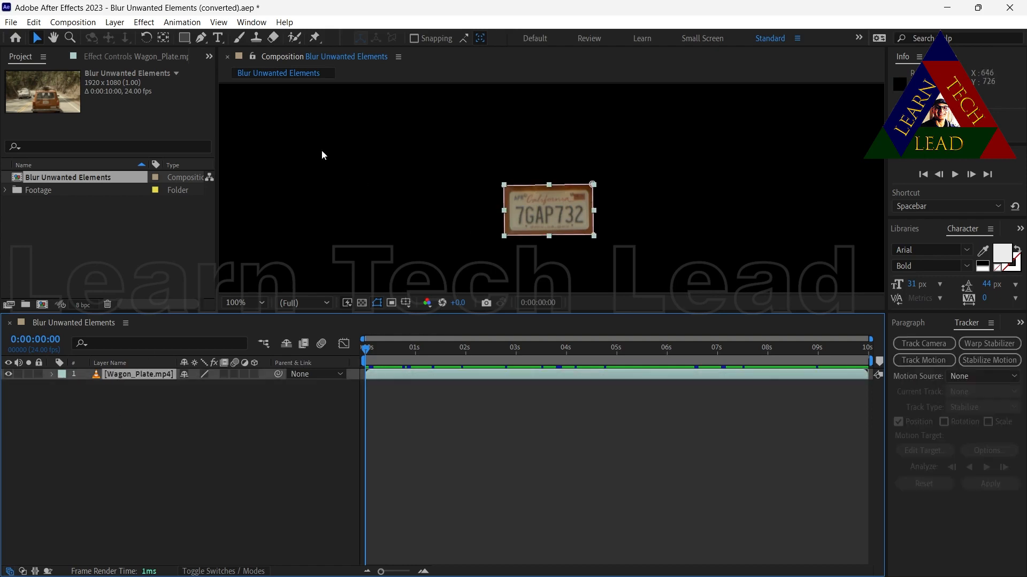
pyautogui.click(146, 26)
pyautogui.moveTo(165, 117)
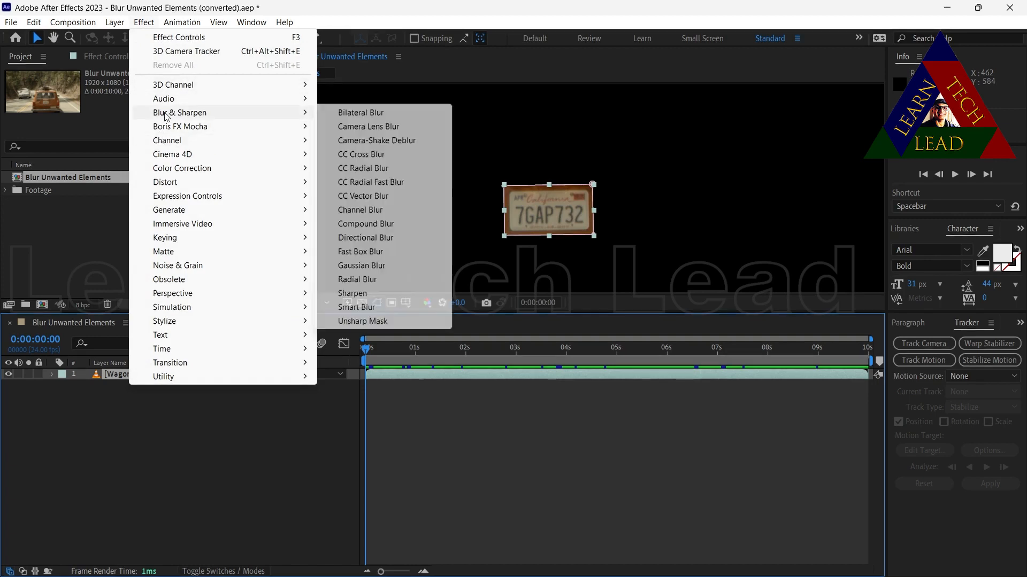
pyautogui.click(353, 266)
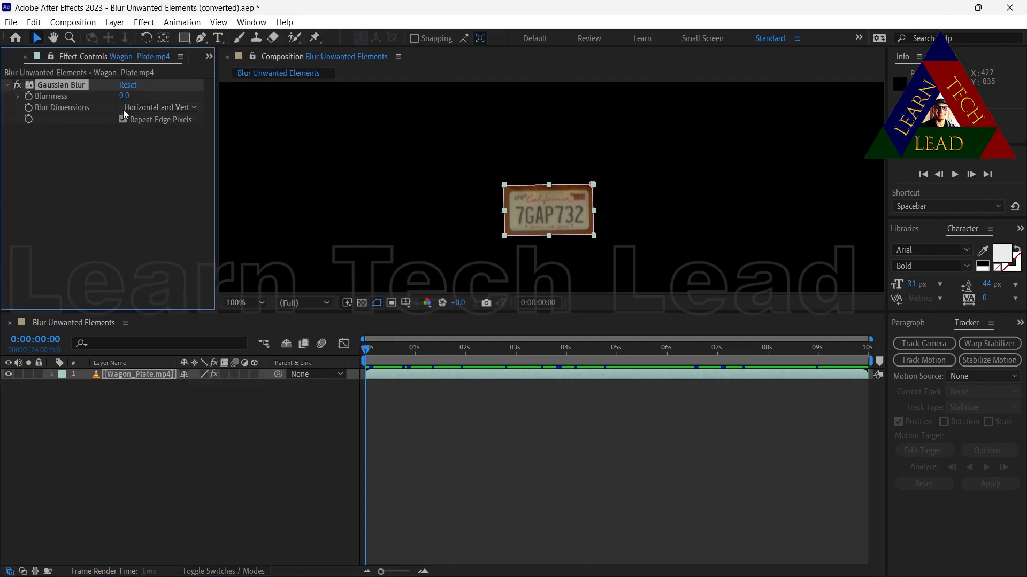
pyautogui.moveTo(124, 97); pyautogui.dragTo(309, 98)
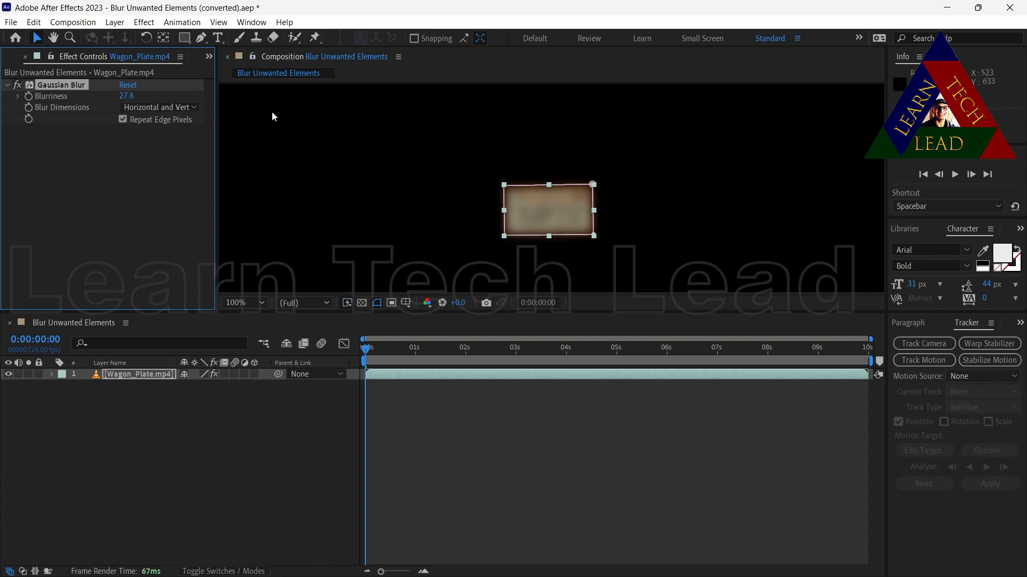
# Review the Gaussian Blur properties within the Wagon_Plate.mp4 layer and expand Mask 1's properties
pyautogui.click(8, 85)
pyautogui.click(52, 374)
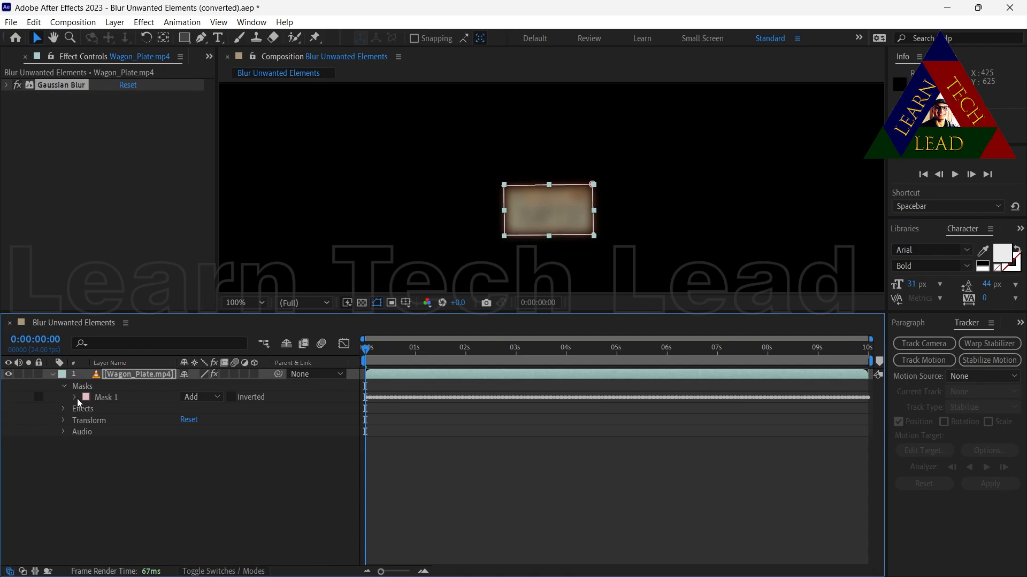
pyautogui.click(63, 408)
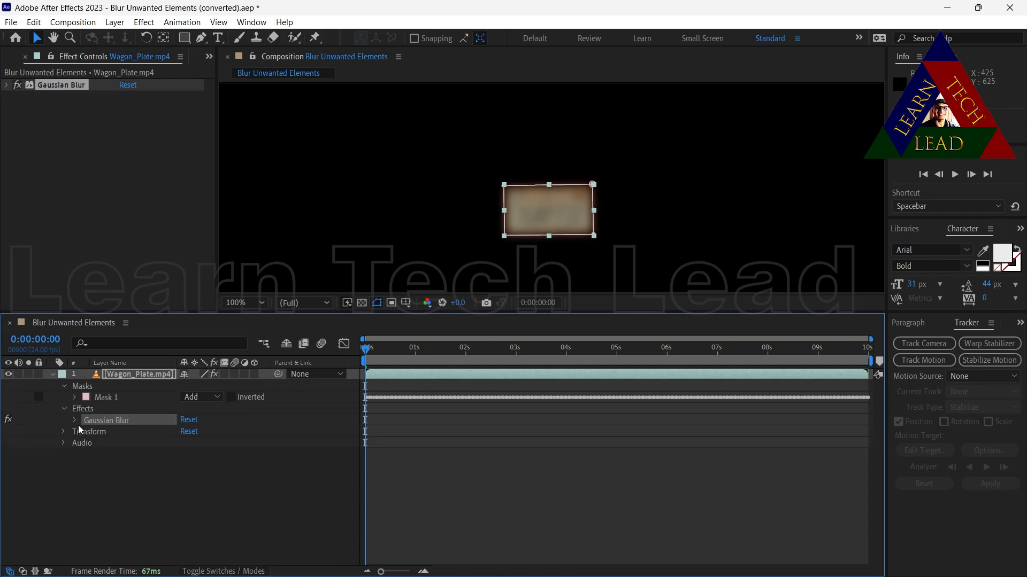
pyautogui.click(74, 420)
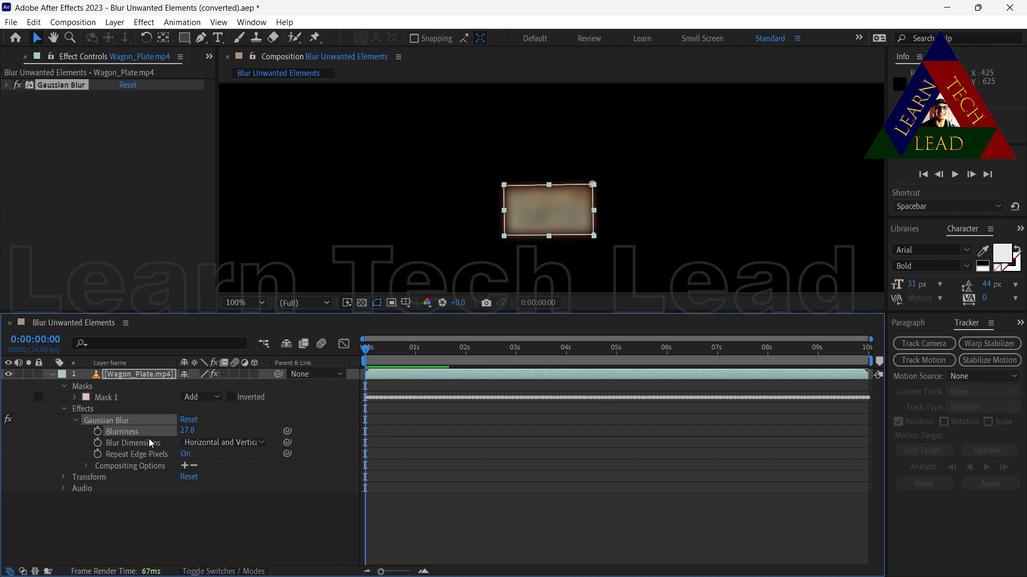
pyautogui.click(64, 409)
pyautogui.click(74, 397)
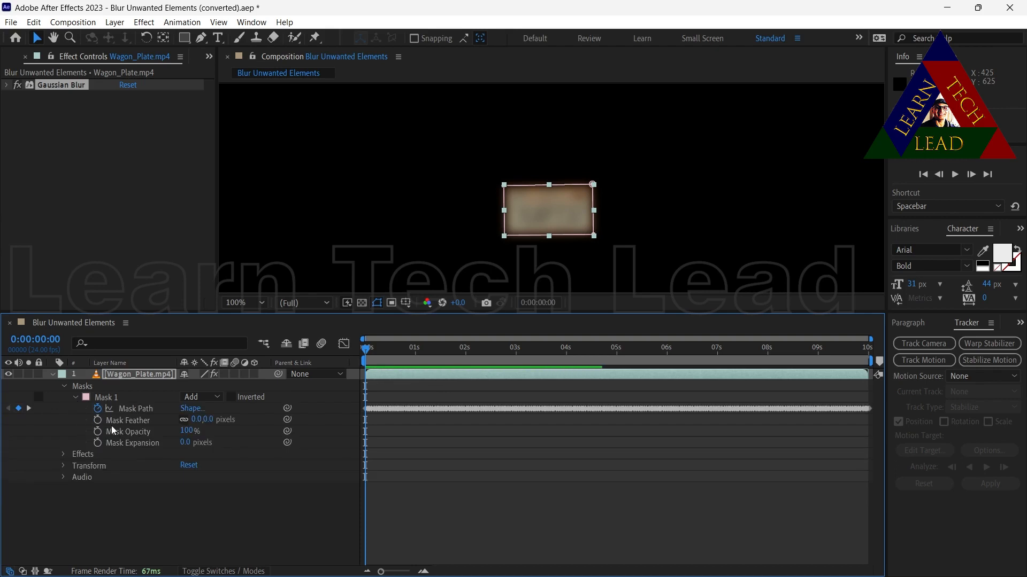
# Set Mask 1's Mask Feather to 20.0 pixels, then collapse and deselect the Wagon_Plate.mp4 layer
pyautogui.moveTo(195, 420); pyautogui.dragTo(211, 421)
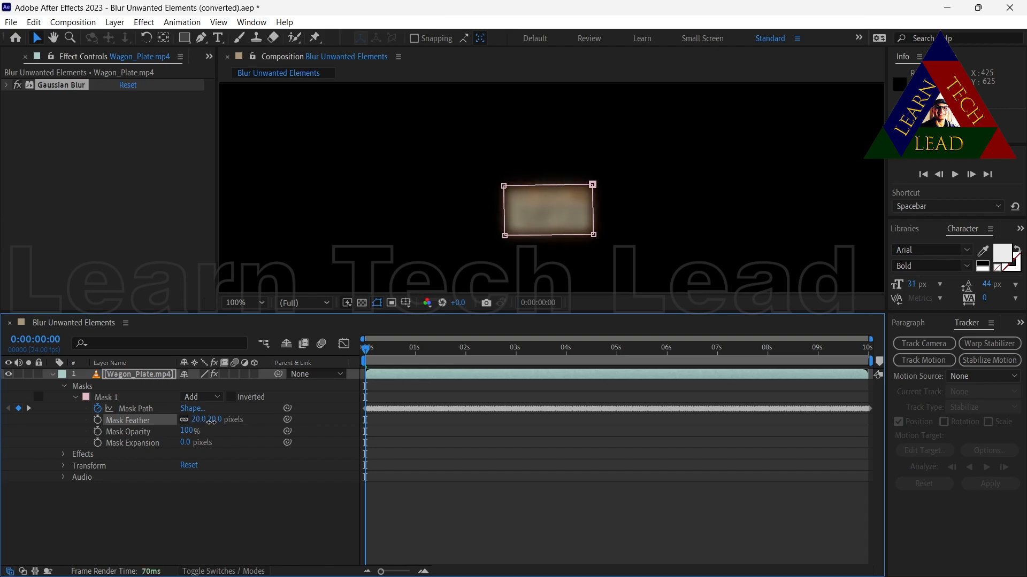
pyautogui.moveTo(211, 422); pyautogui.dragTo(212, 422)
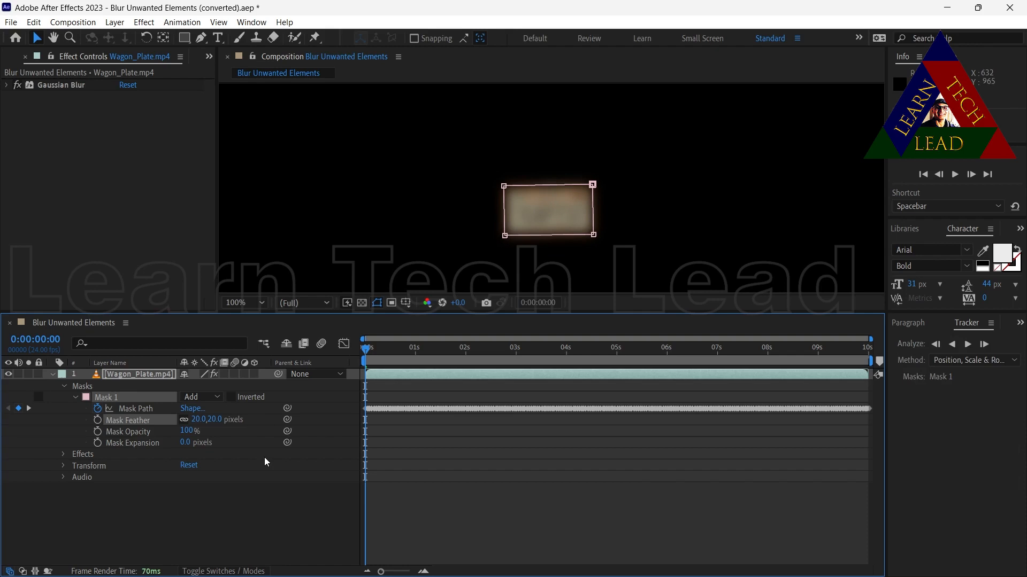
pyautogui.click(53, 375)
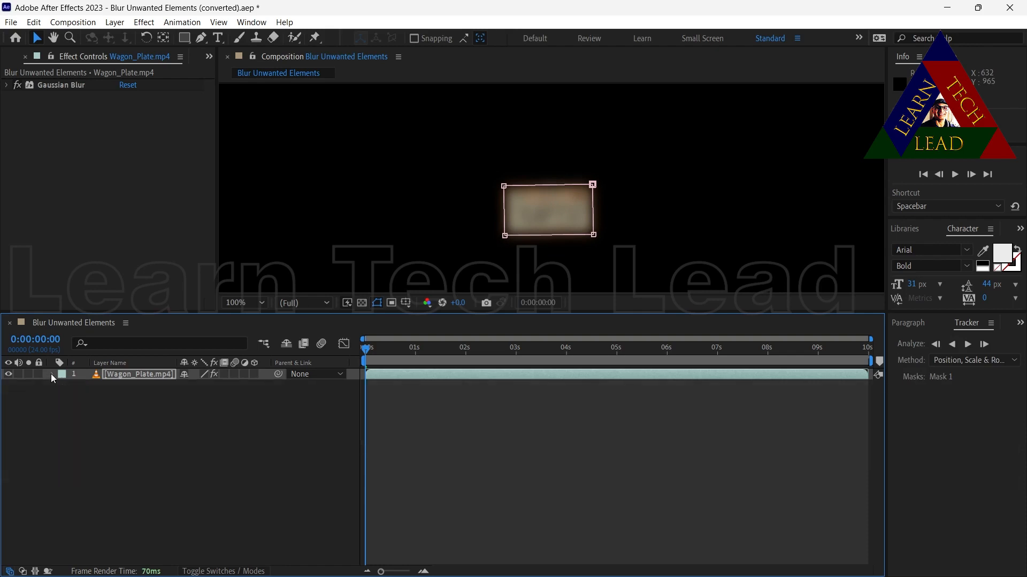
pyautogui.click(208, 415)
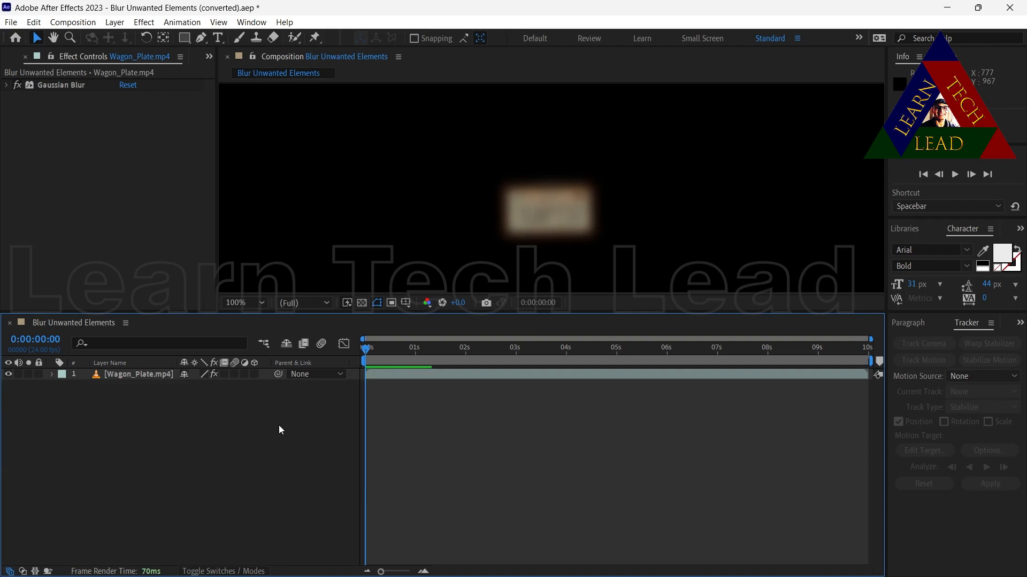
# Preview the feathered plate mask in playback and return to the first frame
pyautogui.press('space')
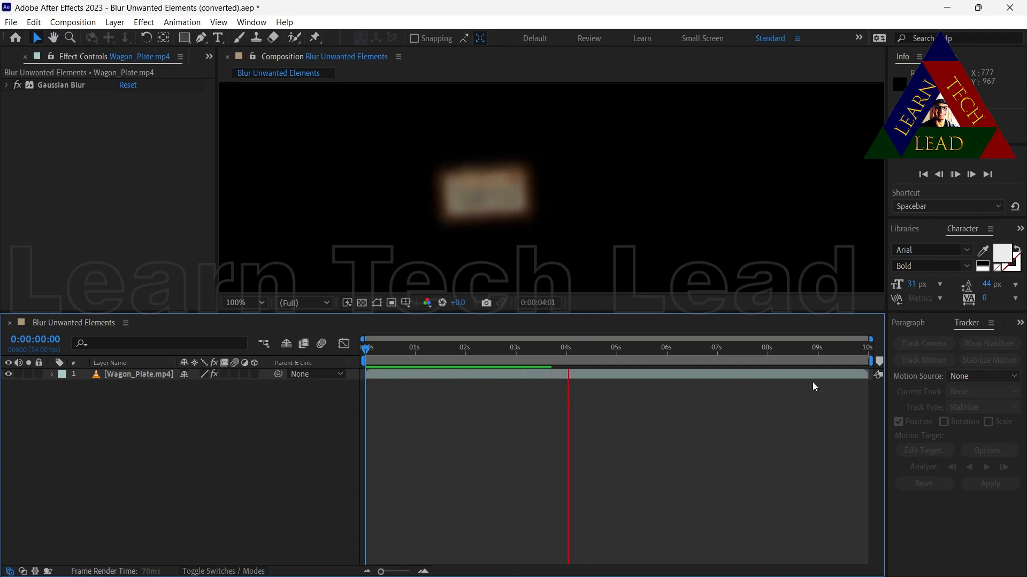
pyautogui.press('space')
pyautogui.moveTo(614, 350); pyautogui.dragTo(327, 349)
# Add a mask reference to Mask 1 in the Gaussian Blur's Compositing Options, keeping the mask mode at Add, and collapse the layer
pyautogui.click(56, 373)
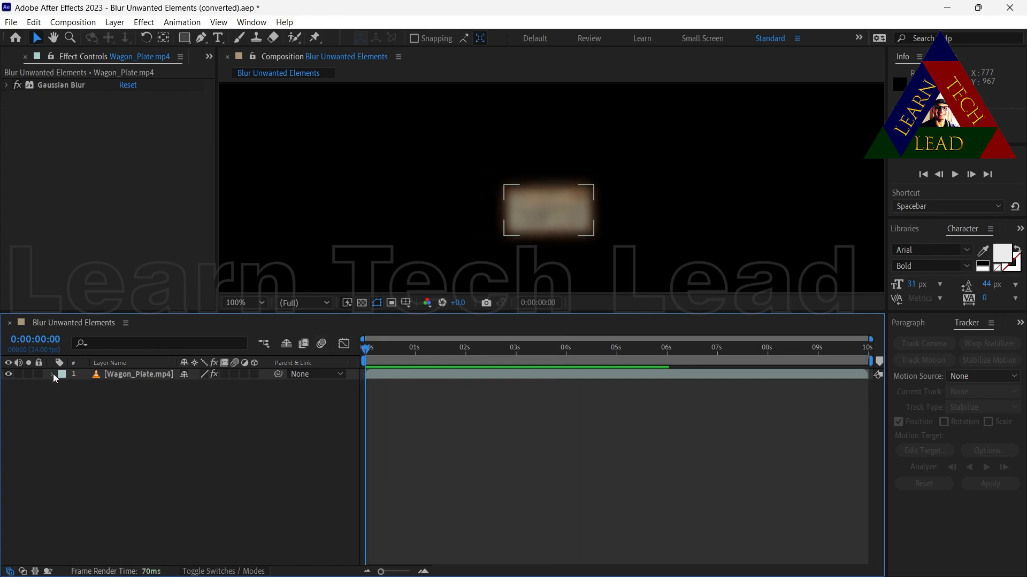
pyautogui.click(53, 374)
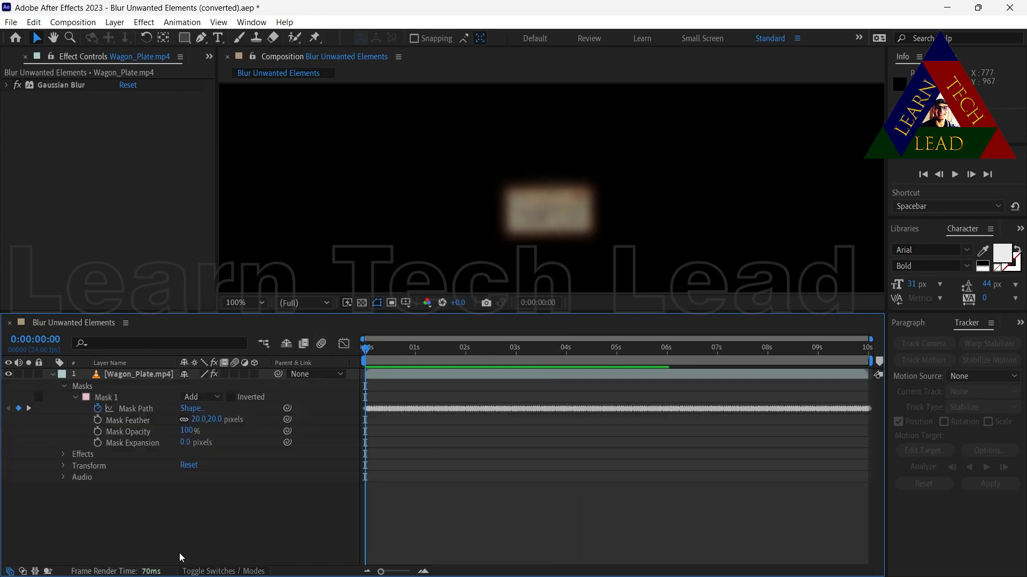
pyautogui.click(217, 395)
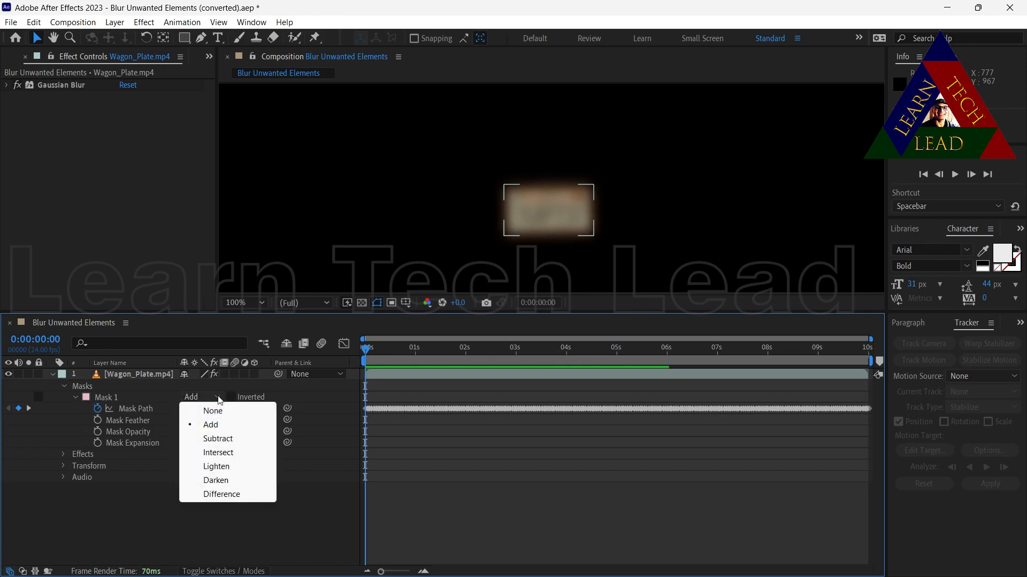
pyautogui.click(213, 424)
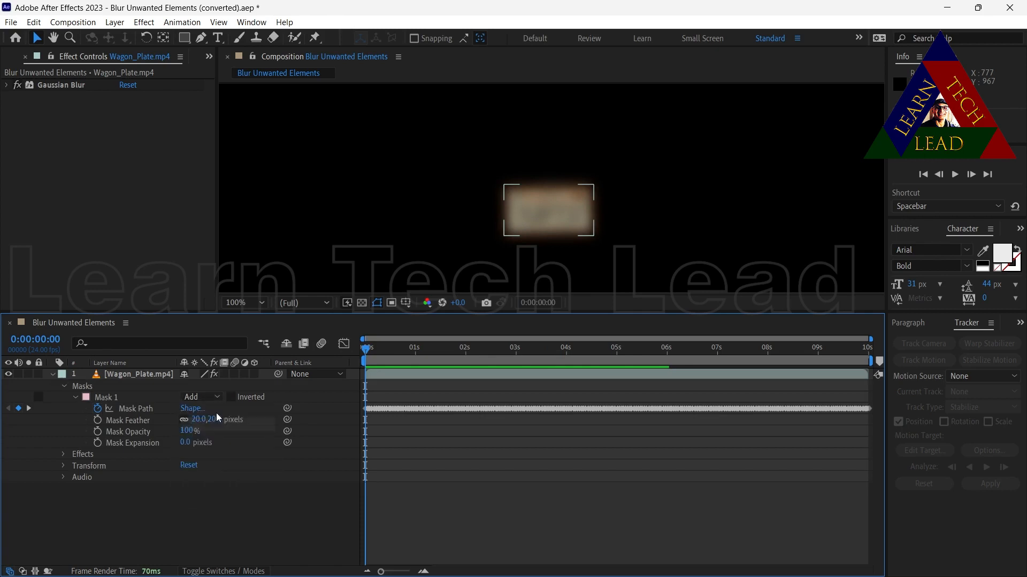
pyautogui.click(64, 454)
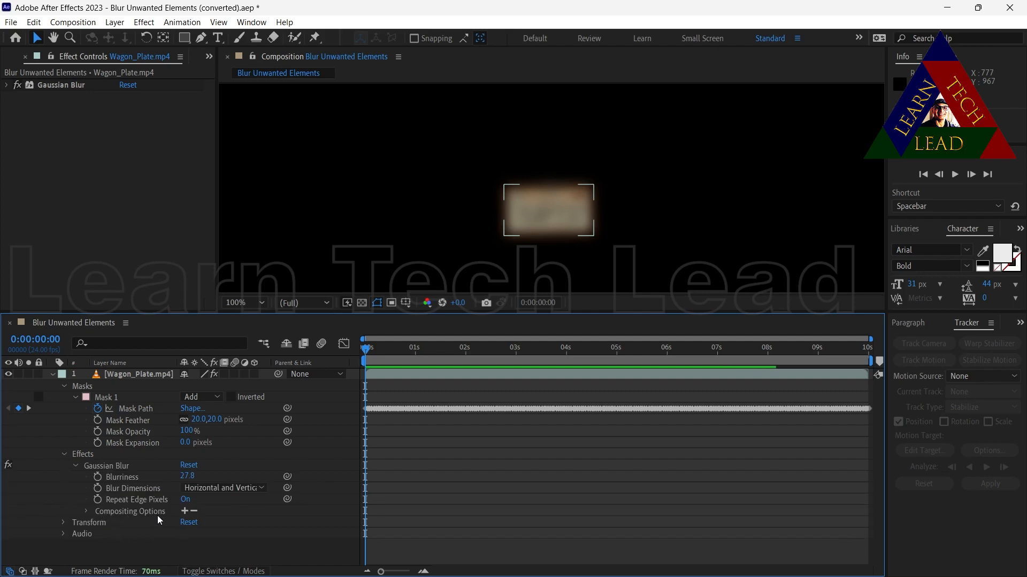
pyautogui.click(186, 512)
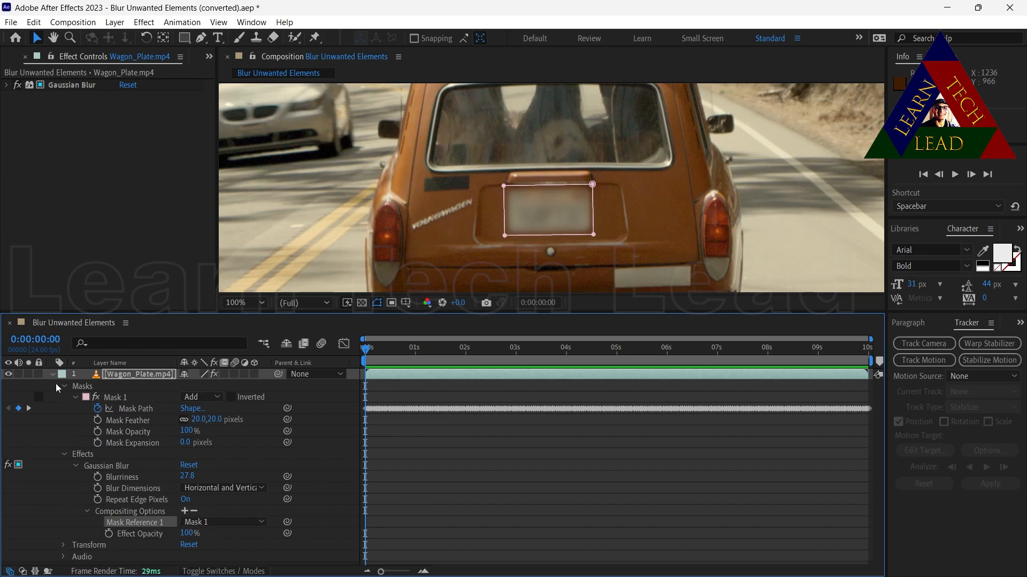
pyautogui.press('F2')
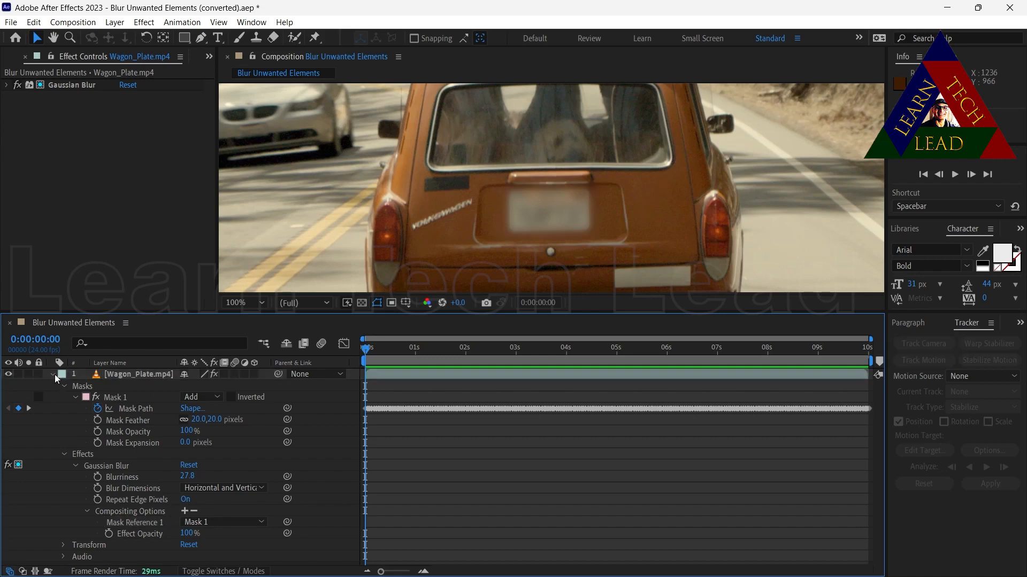
pyautogui.click(52, 375)
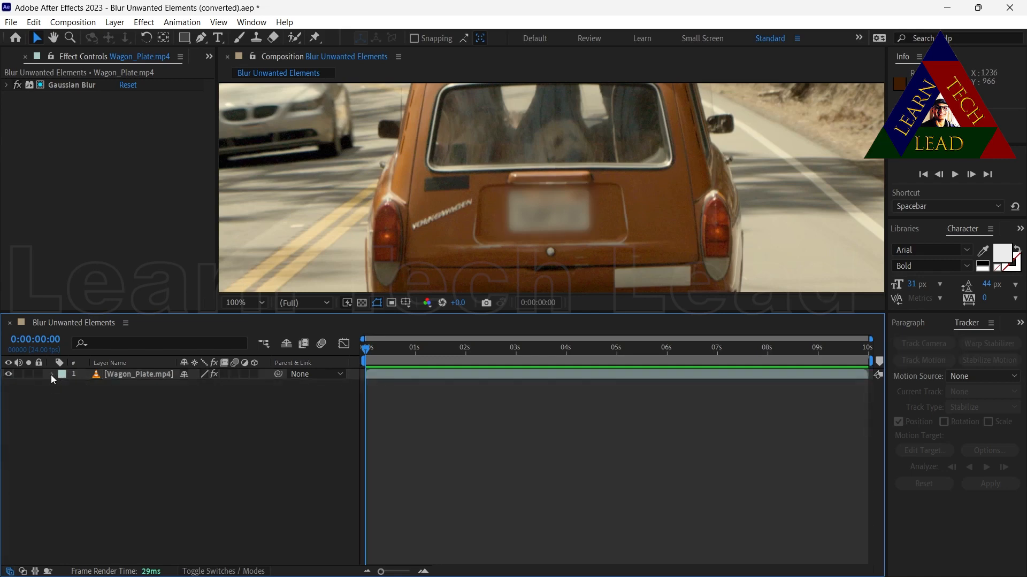
# Play back the full clip to check the blurred license plate and return to the first frame
pyautogui.press('space')
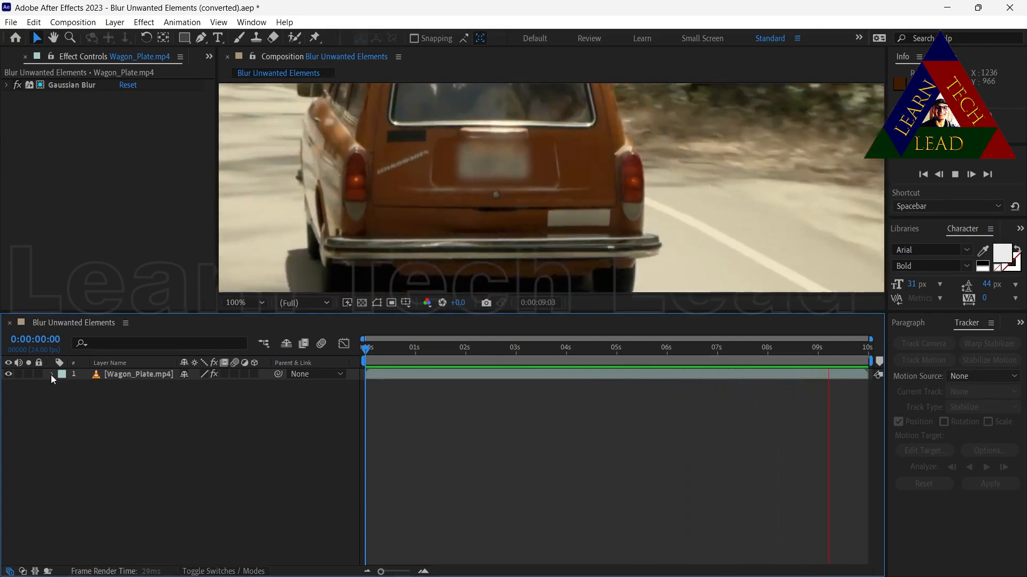
pyautogui.press('space')
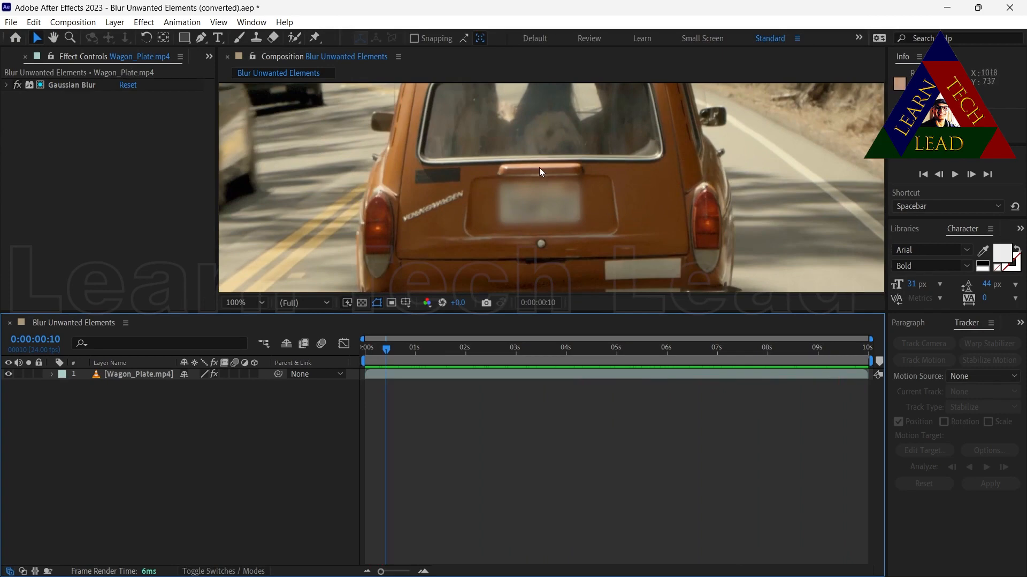
pyautogui.press('space')
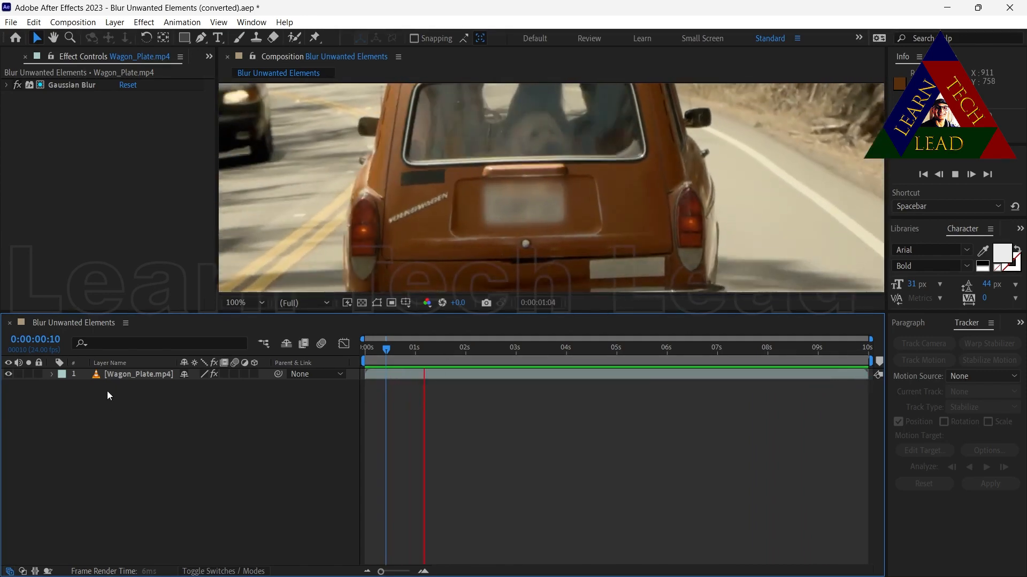
pyautogui.press('space')
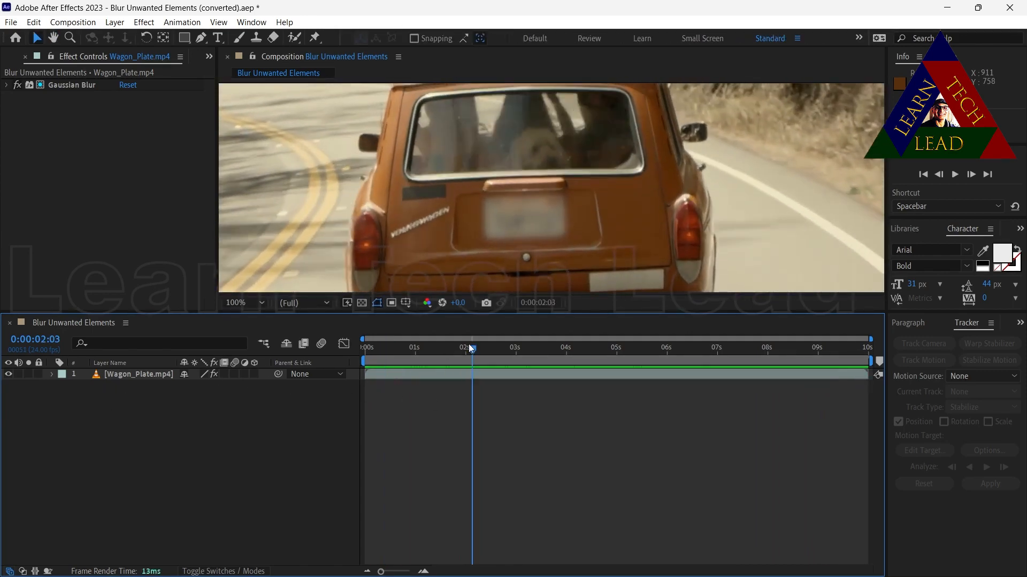
pyautogui.moveTo(473, 351); pyautogui.dragTo(335, 356)
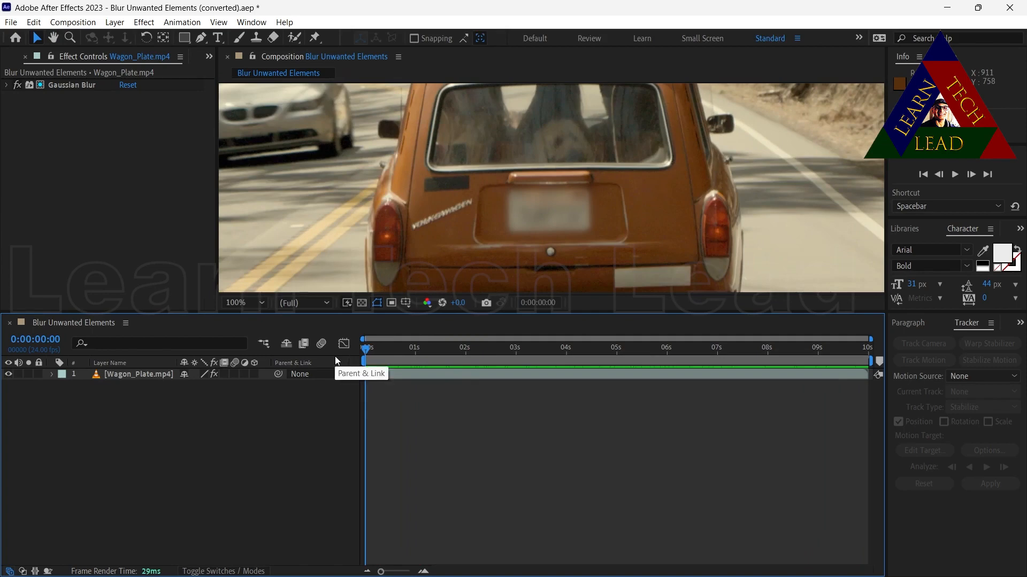